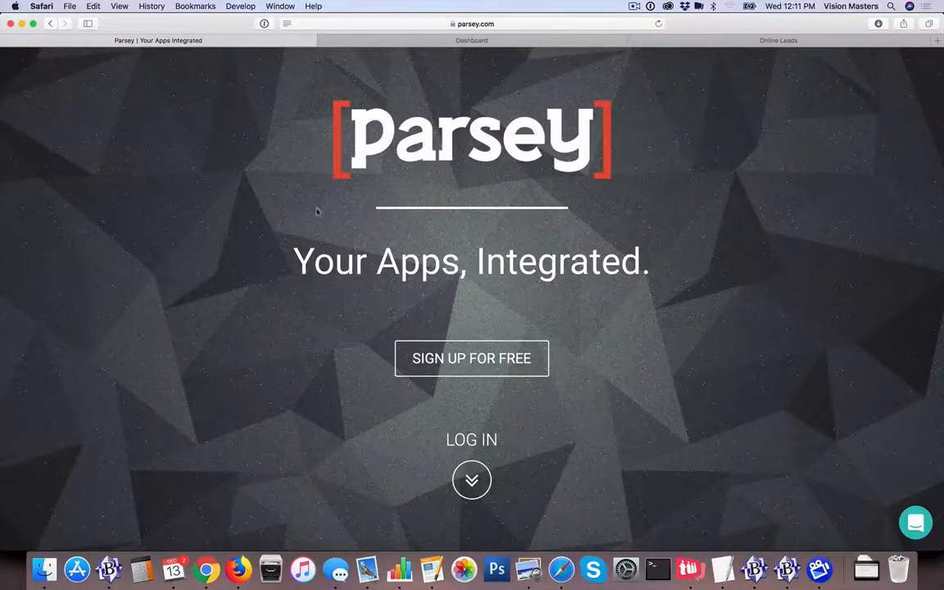
Step: Look through the Infusionsoft integration features described on the Parsey home page
scroll(200, 259, "down", 1)
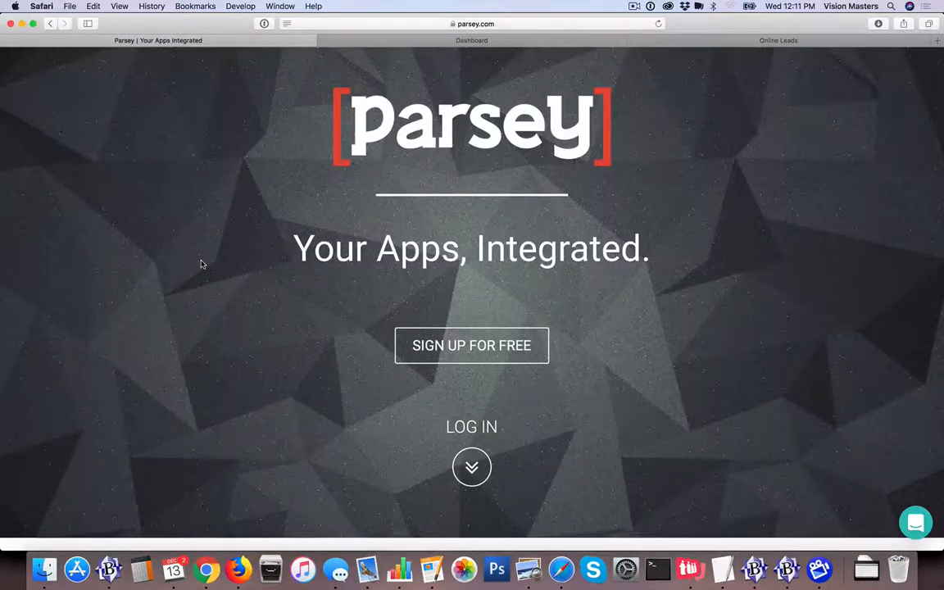
scroll(202, 264, "down", 10)
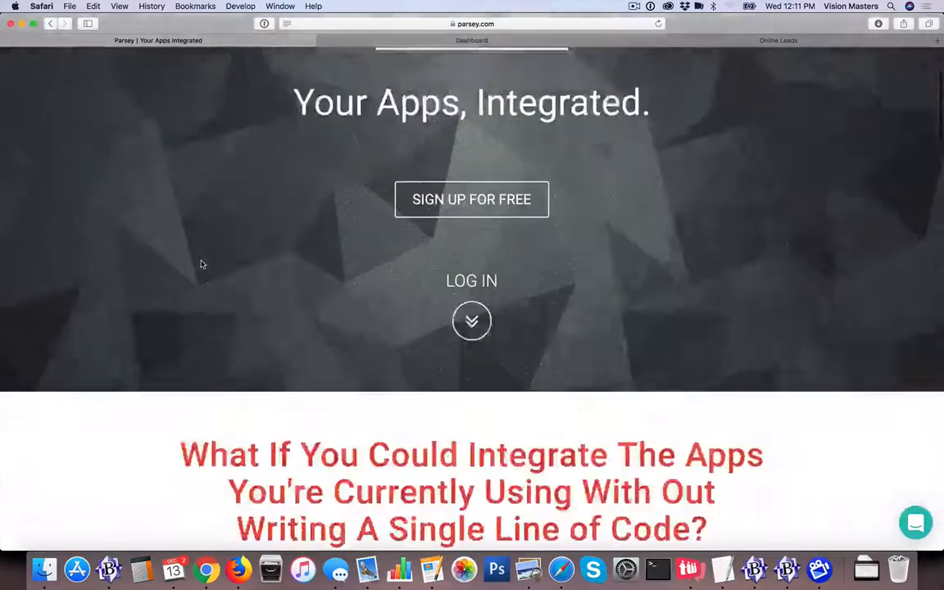
scroll(202, 264, "down", 15)
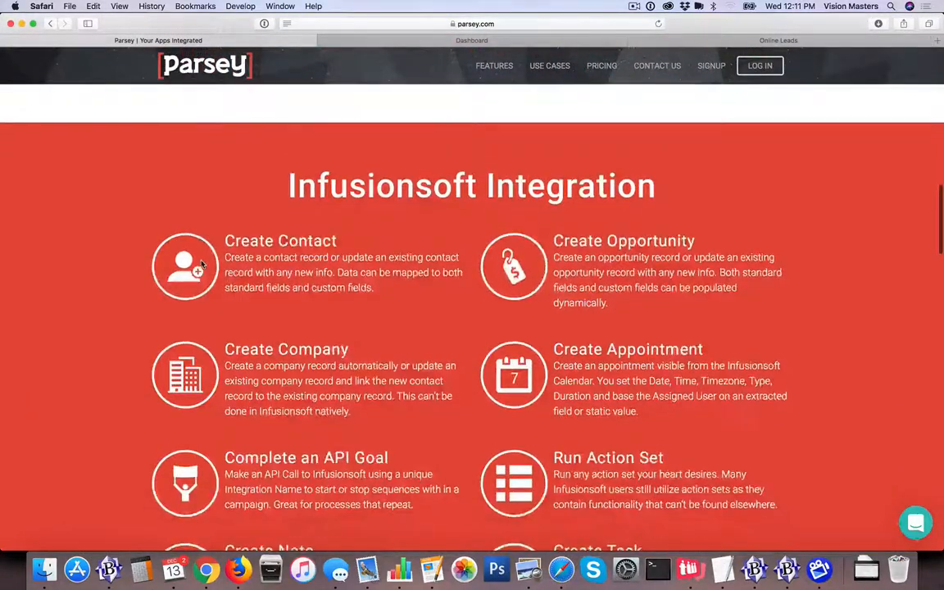
scroll(201, 264, "down", 2)
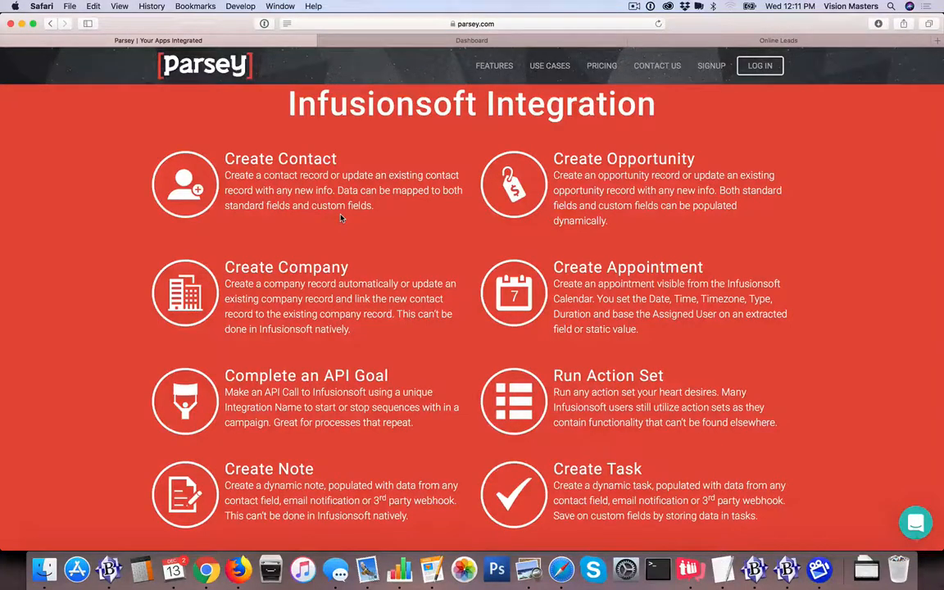
scroll(341, 217, "down", 2)
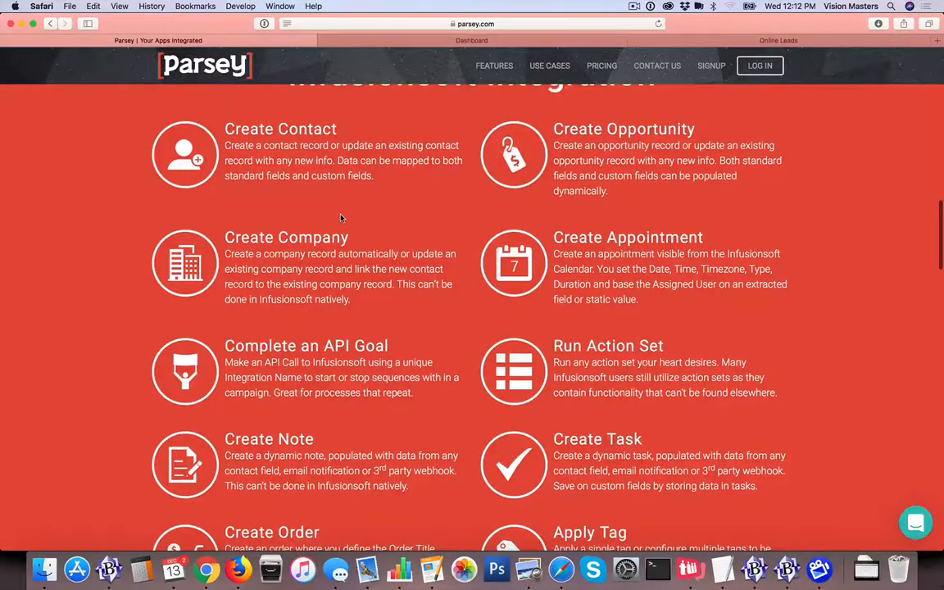
scroll(341, 217, "down", 5)
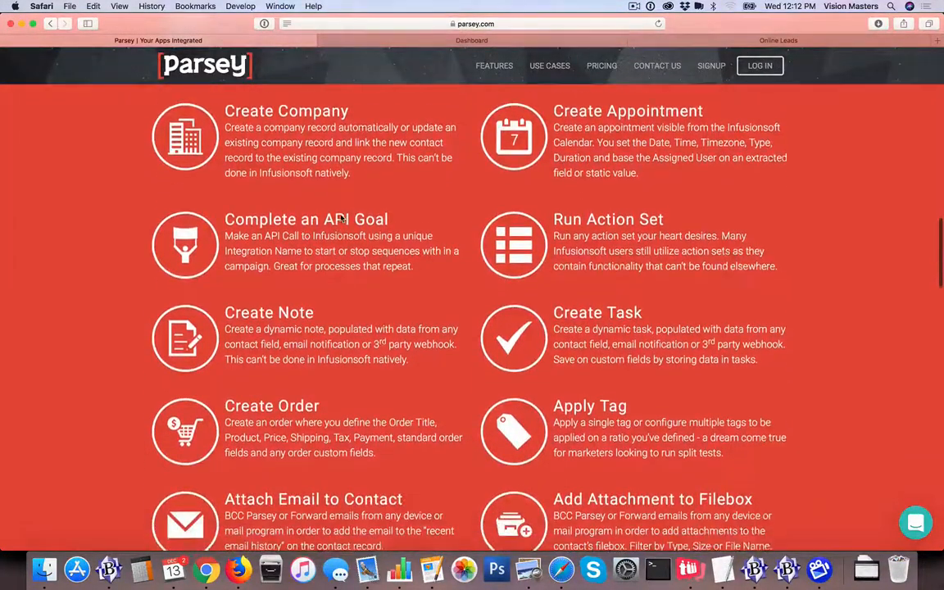
scroll(341, 218, "down", 5)
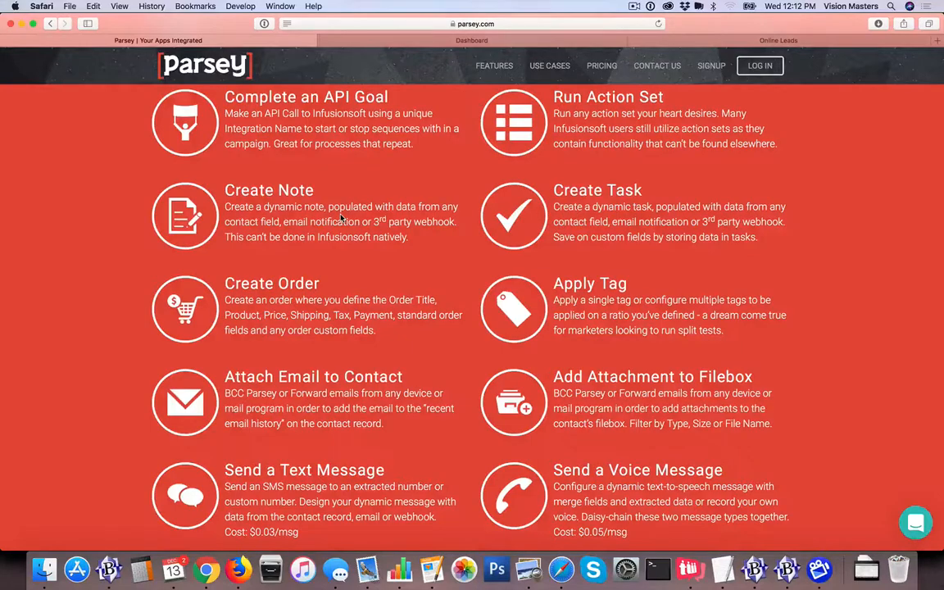
scroll(341, 218, "up", 10)
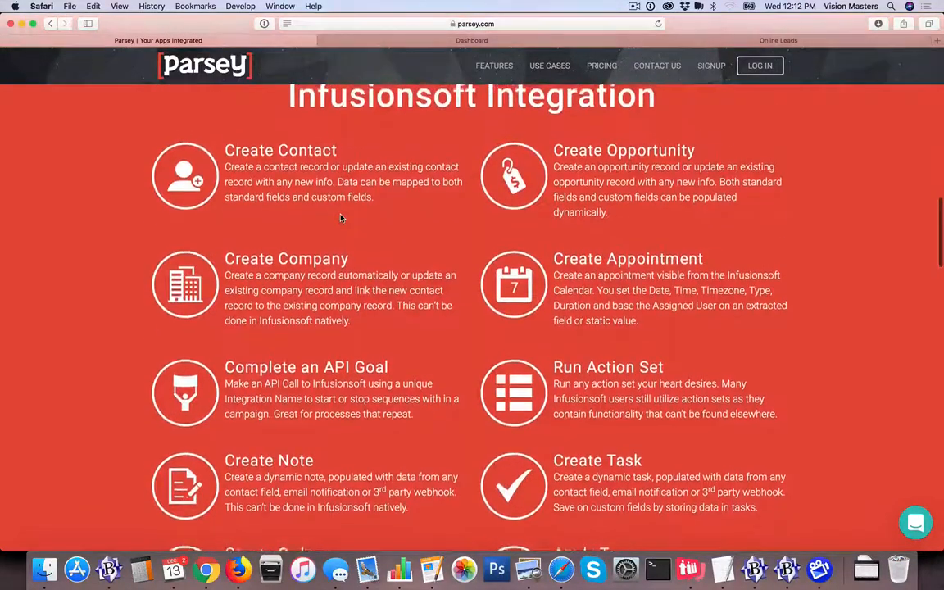
scroll(341, 217, "up", 15)
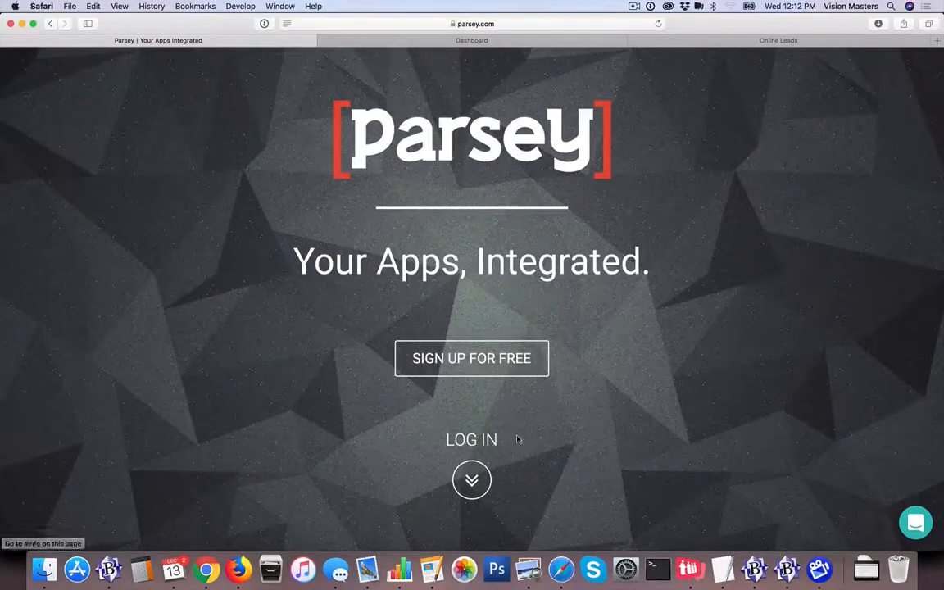
Step: Open the email parsers list from the account dashboard and check the Online Leads mailbox's address and received emails
left_click(485, 41)
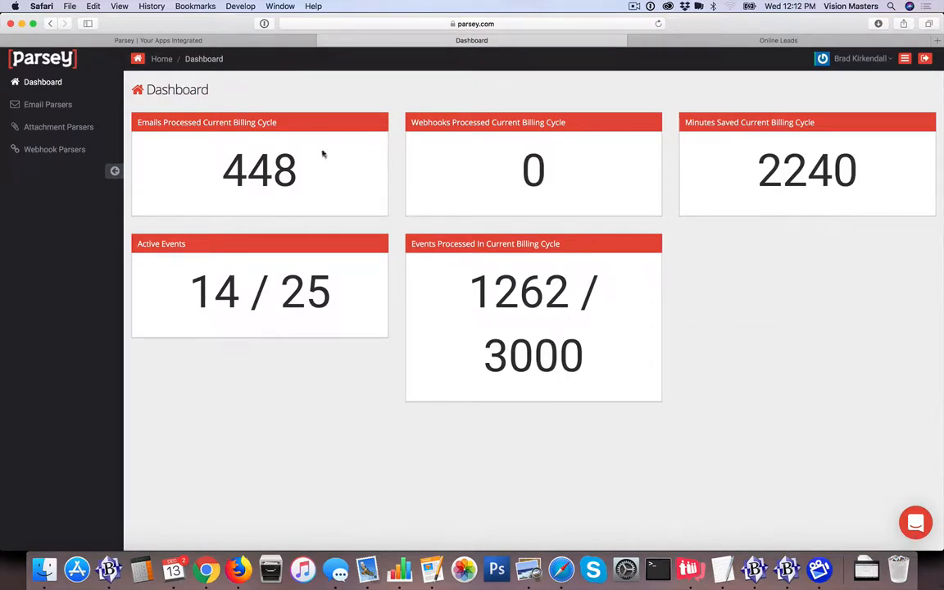
left_click(50, 109)
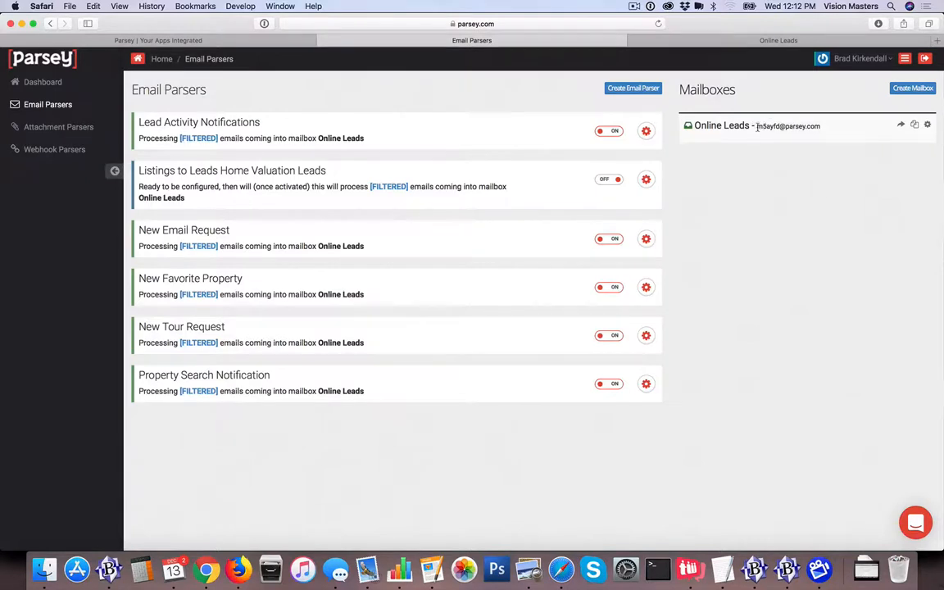
left_click_drag(756, 127, 820, 126)
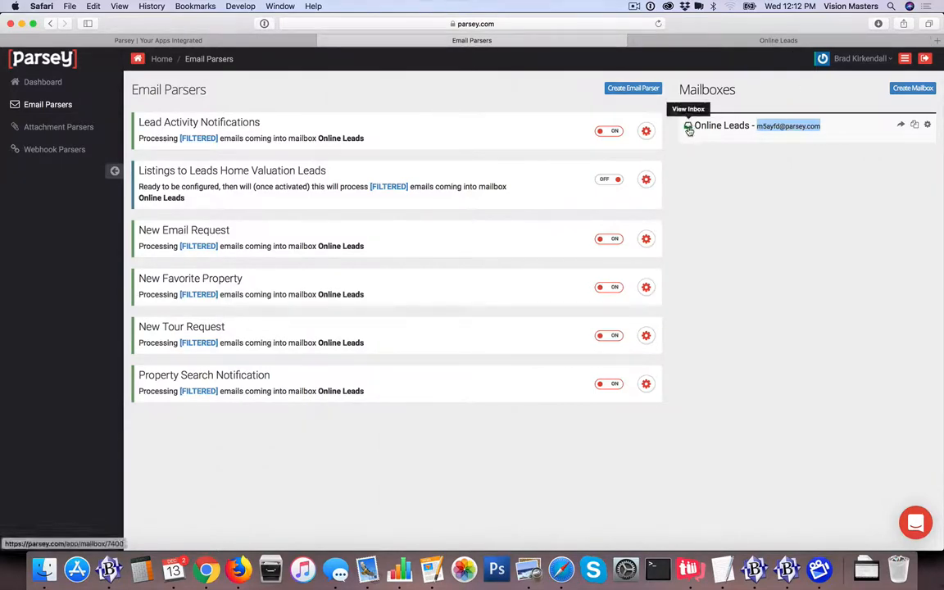
left_click(768, 40)
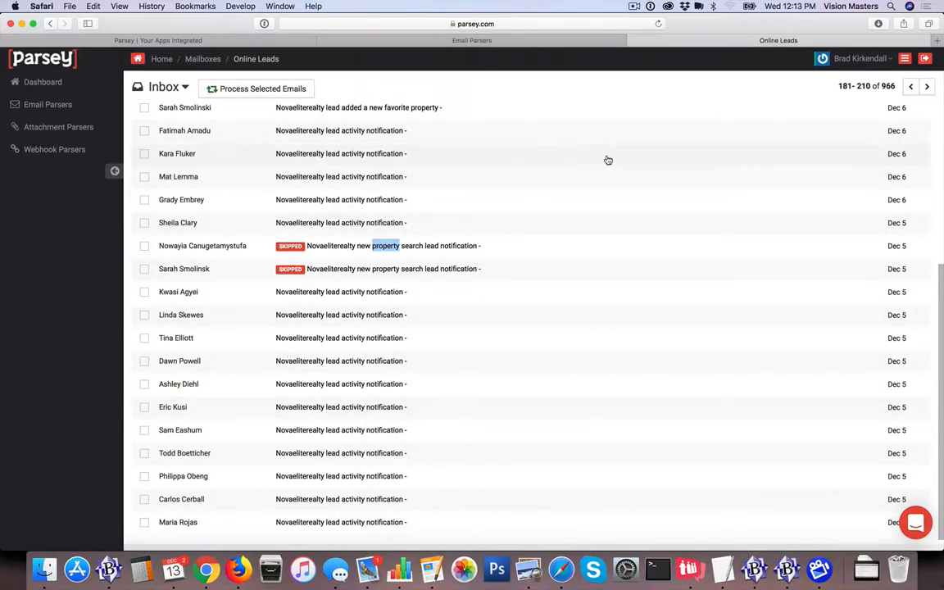
Step: Start a new email parser labelled "New Property Search Lead Notification", matching the subject wording of the emails in the inbox
left_click(576, 41)
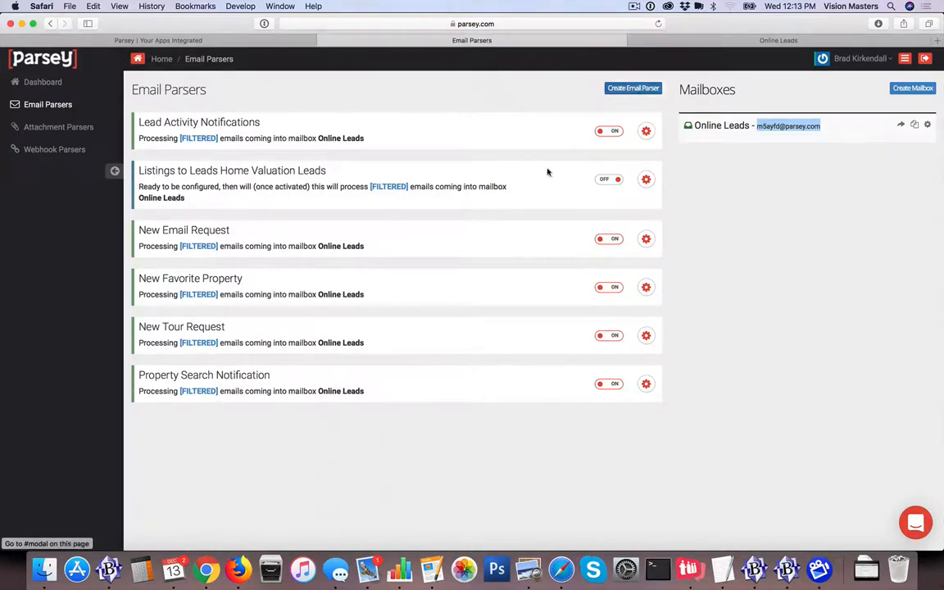
left_click(638, 89)
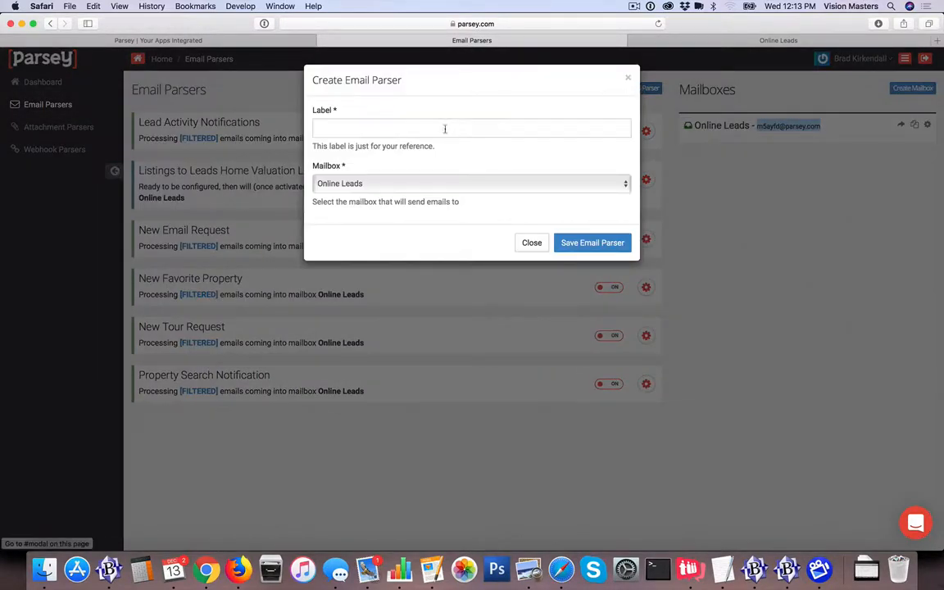
left_click(441, 131)
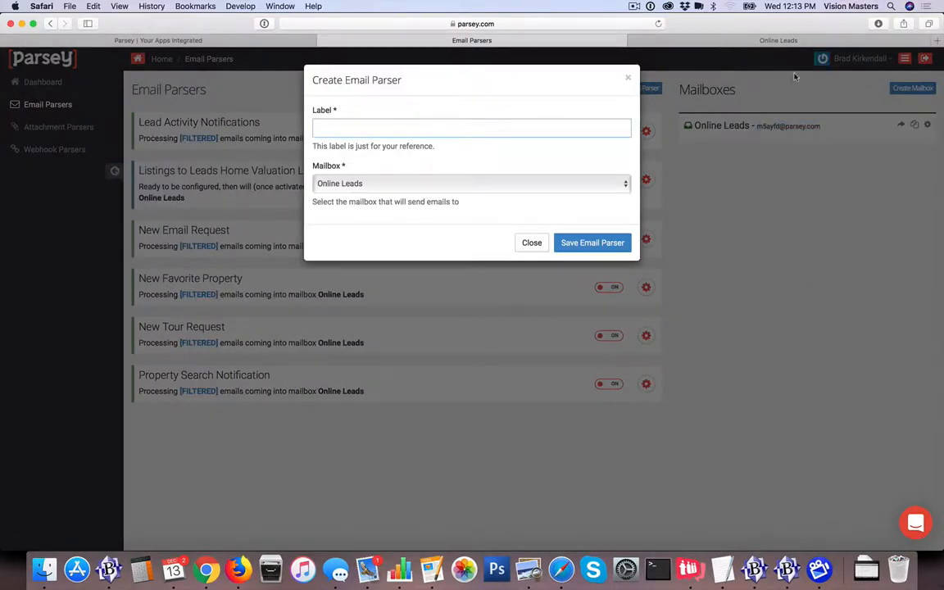
left_click(718, 39)
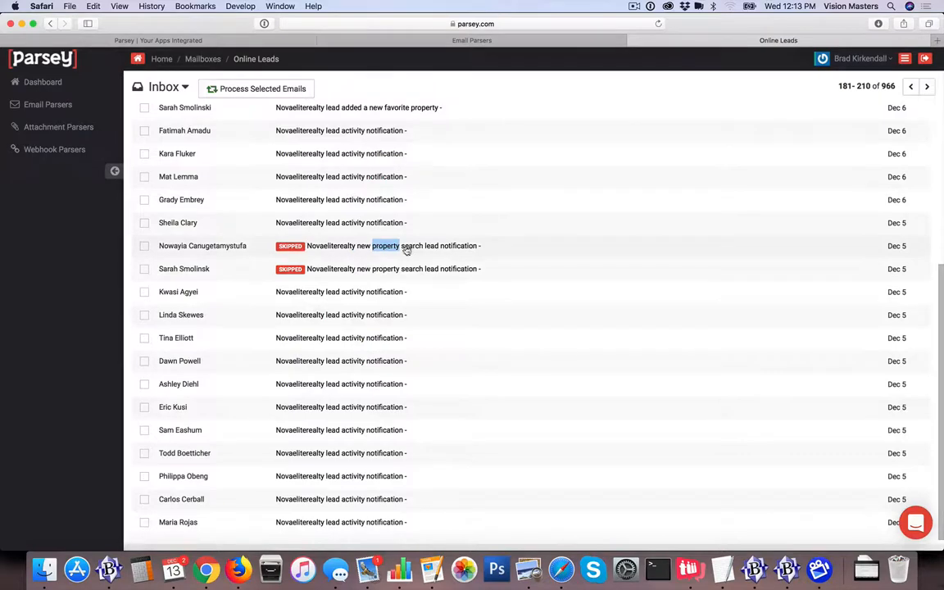
left_click(505, 42)
type("New ")
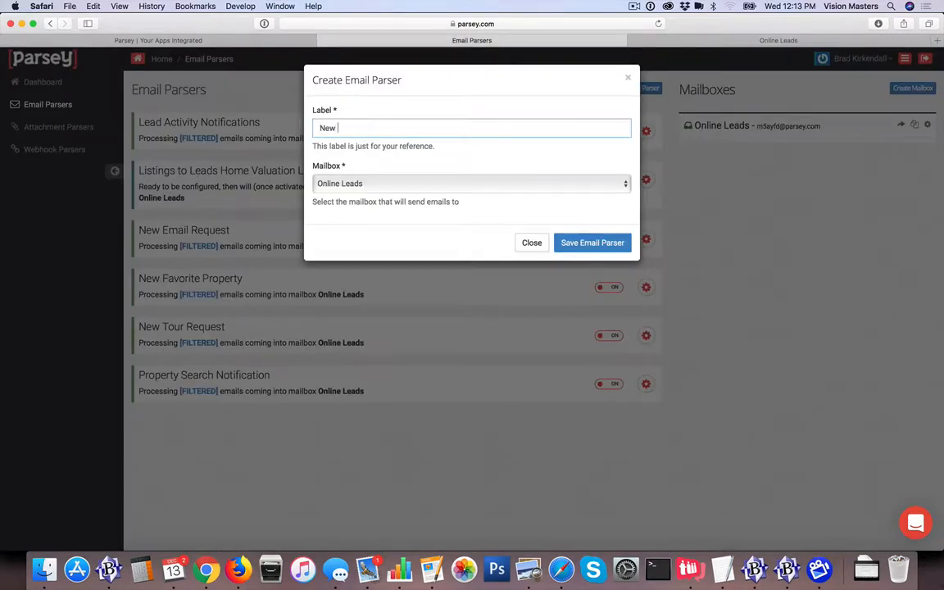
type("Property Search Lead Not")
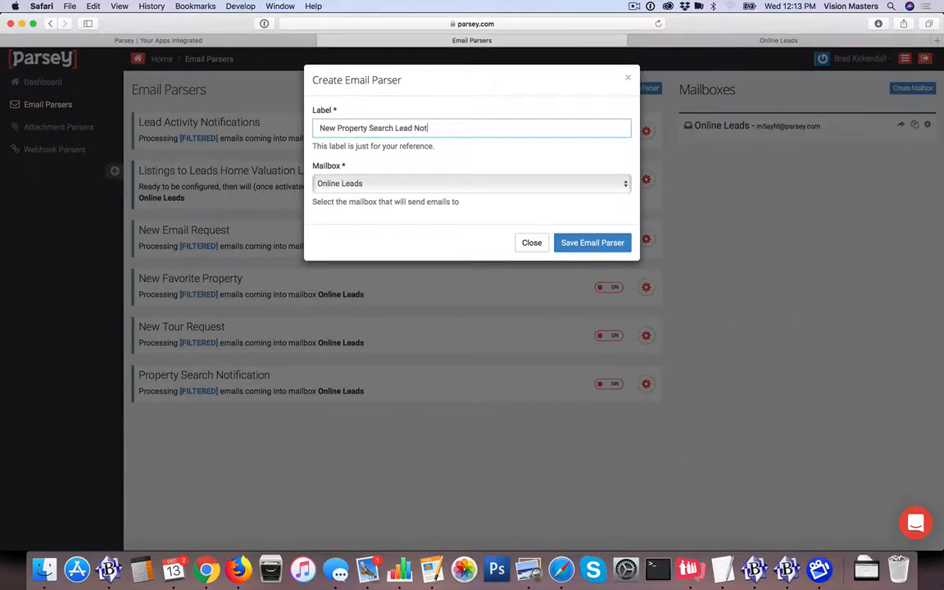
type("ification je")
key("BackSpace")
key("BackSpace")
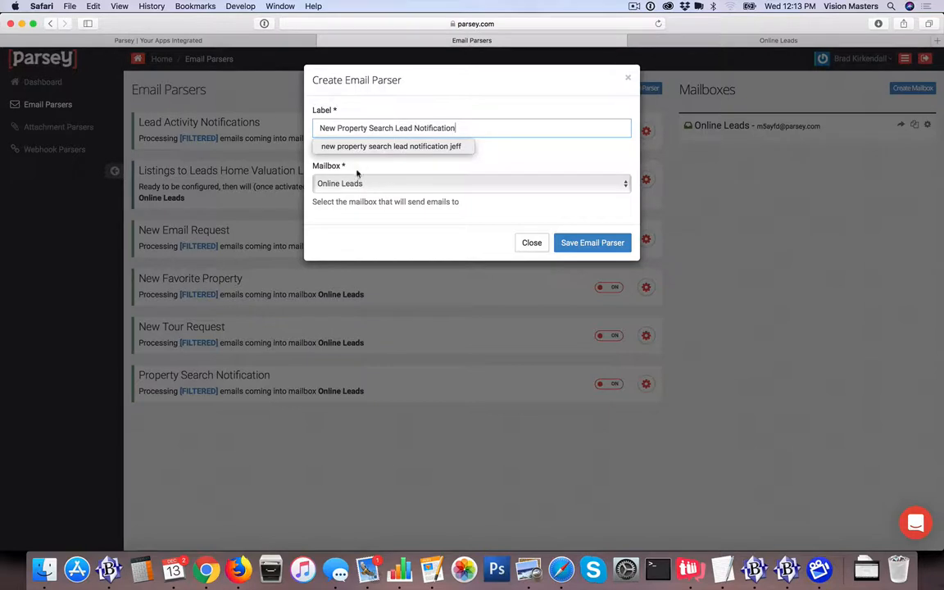
Step: Assign the Online Leads mailbox to the new email parser and save it
left_click(384, 166)
left_click(379, 186)
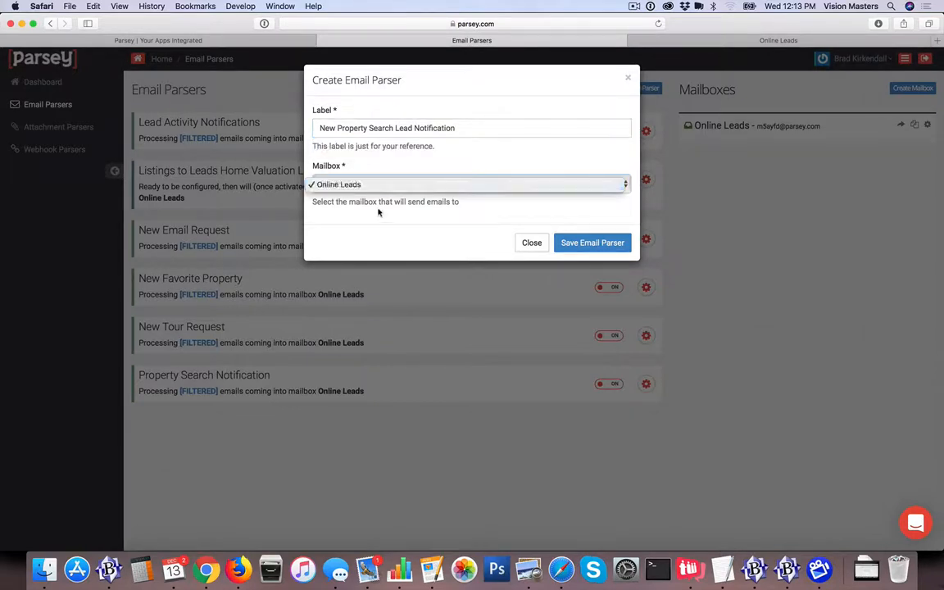
left_click(403, 182)
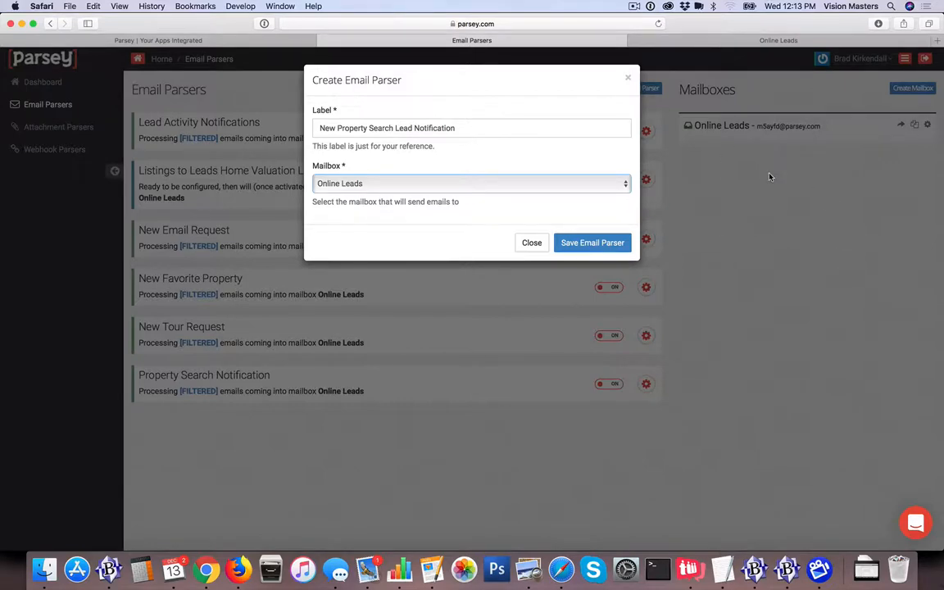
left_click(588, 243)
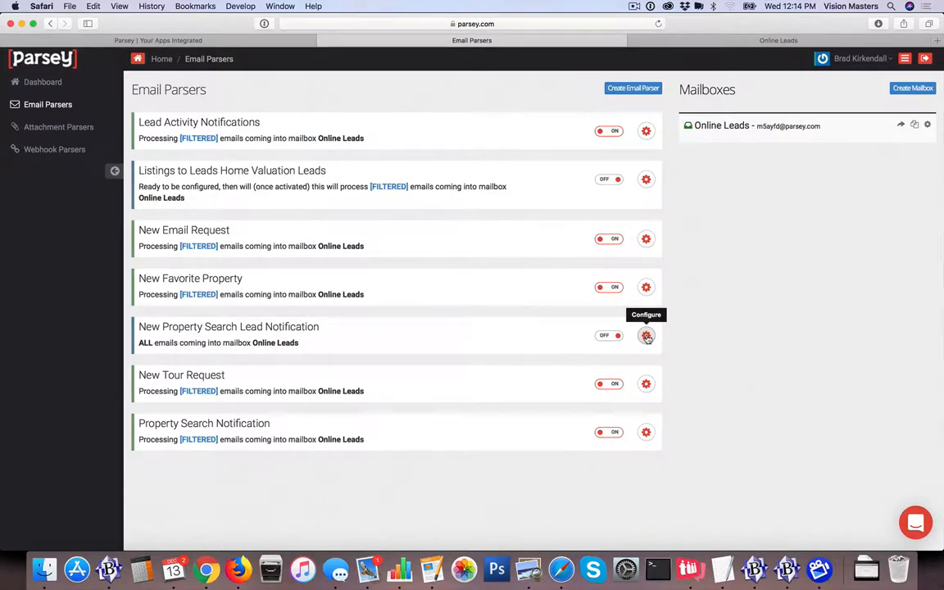
Step: Add a blank custom filter to the New Property Search Lead Notification parser, after reviewing the Online Leads inbox
left_click(710, 40)
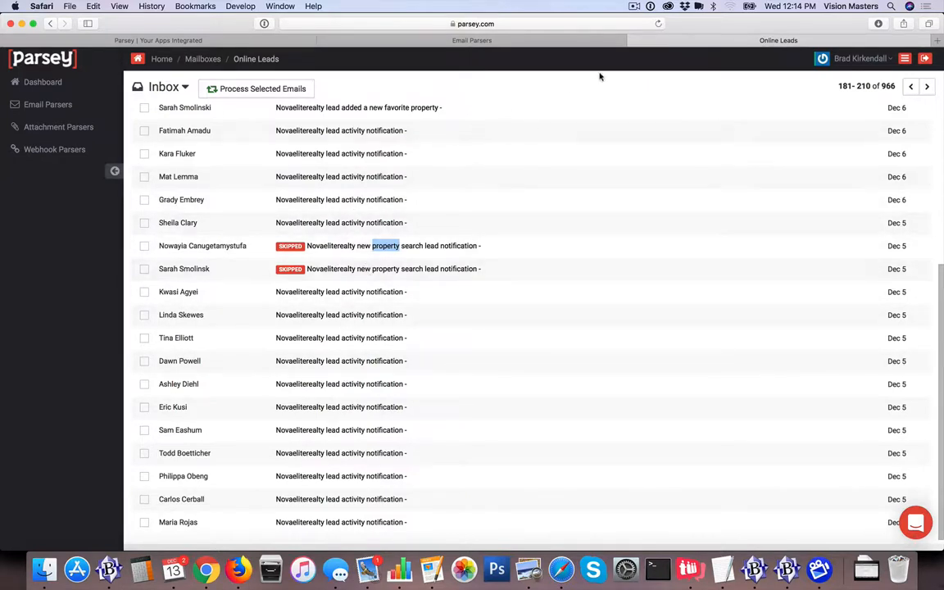
left_click(491, 40)
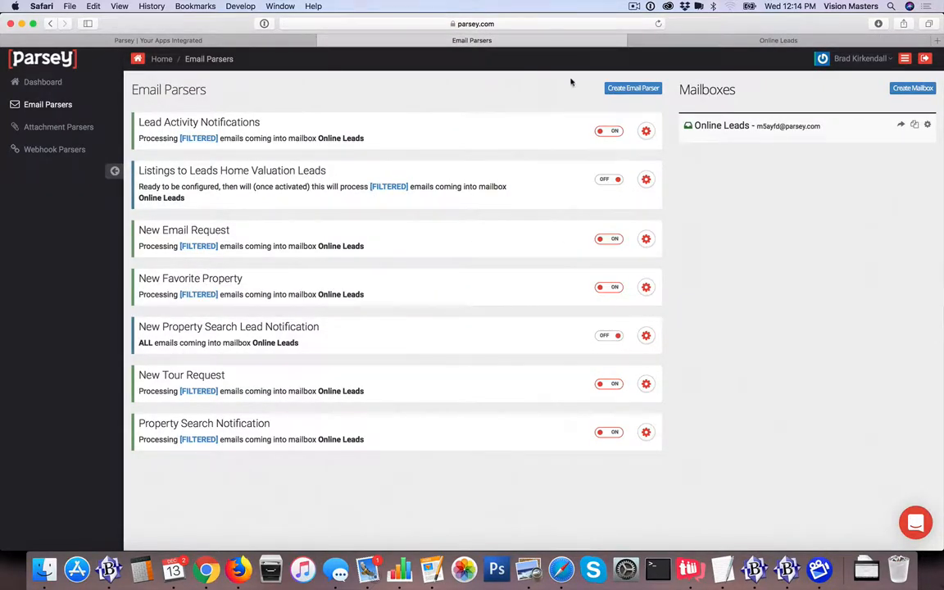
left_click(675, 41)
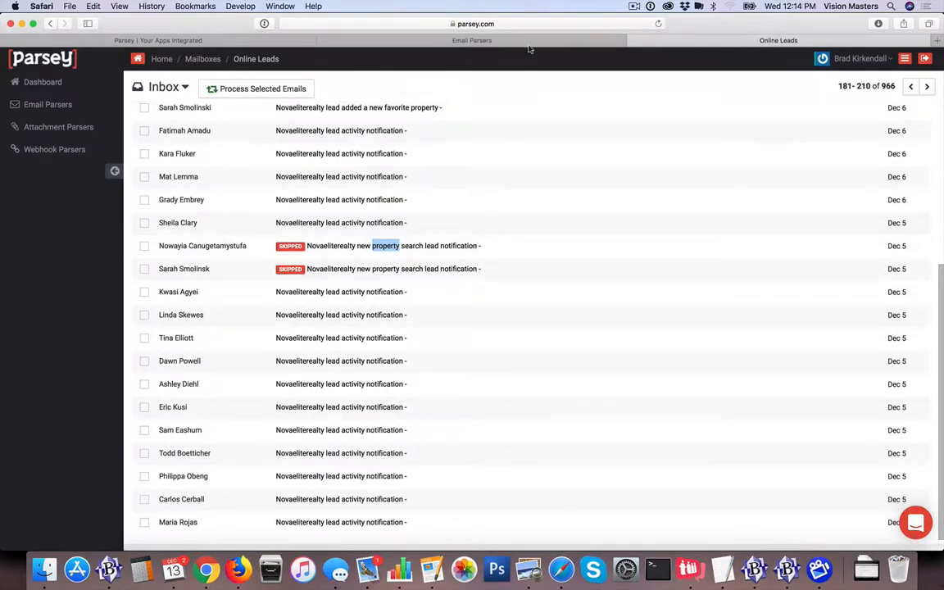
left_click(492, 41)
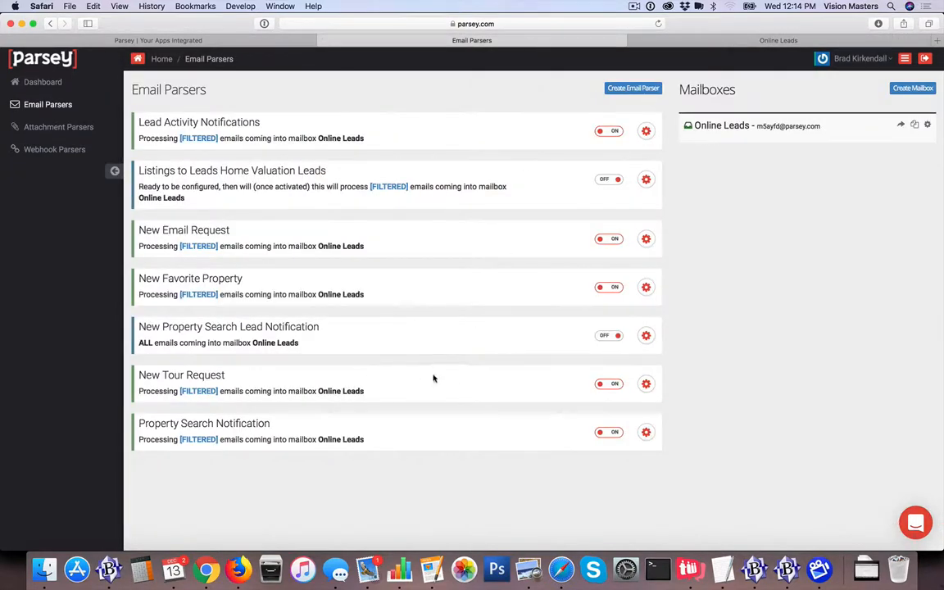
left_click(646, 336)
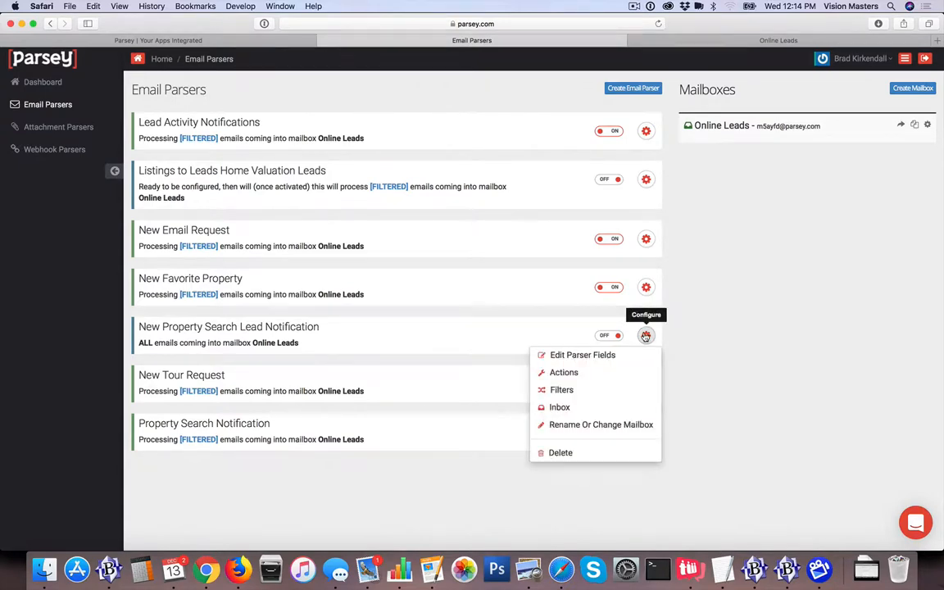
left_click(590, 391)
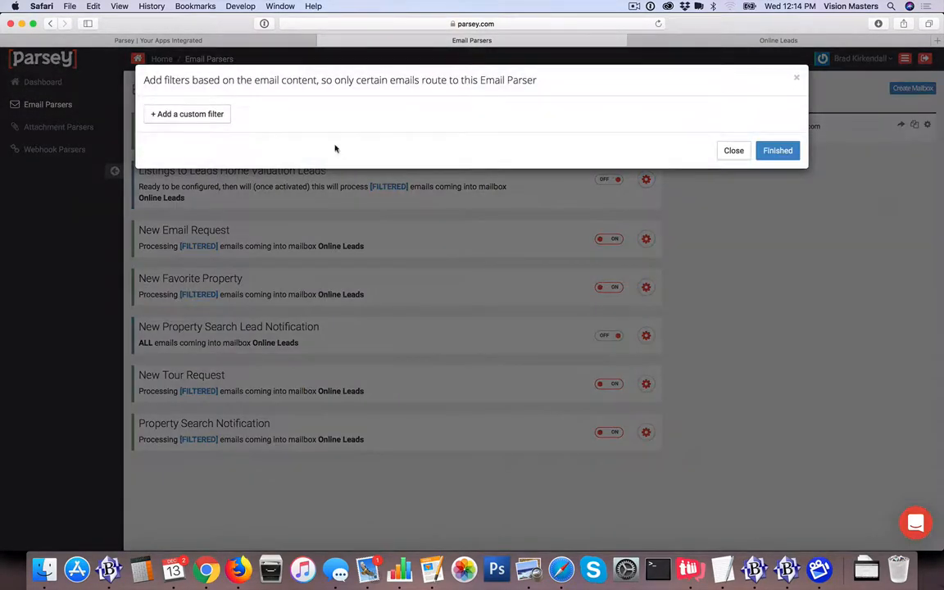
left_click(200, 114)
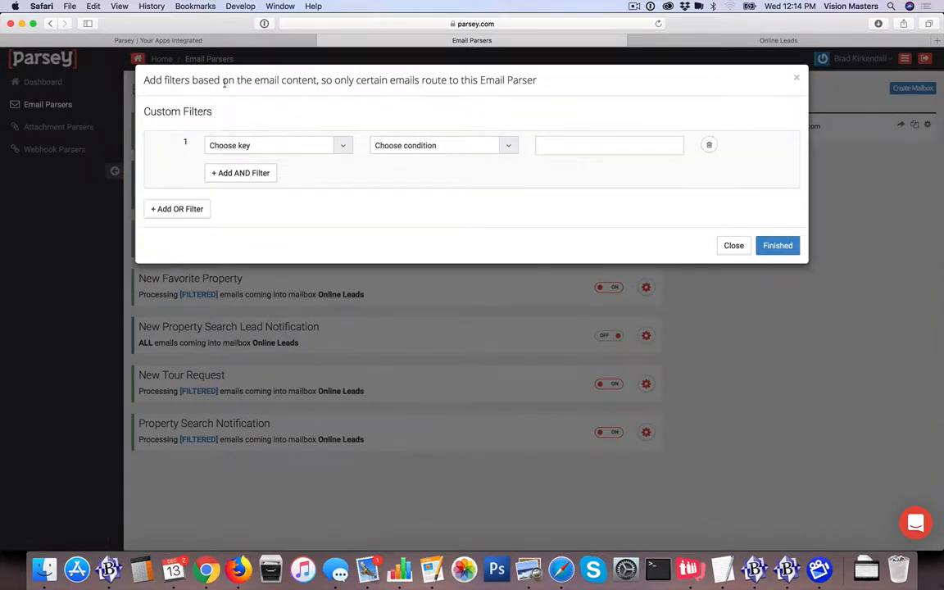
Step: Set the first custom filter's key to Subject and its condition to (Text) Contains
left_click(341, 147)
left_click(237, 197)
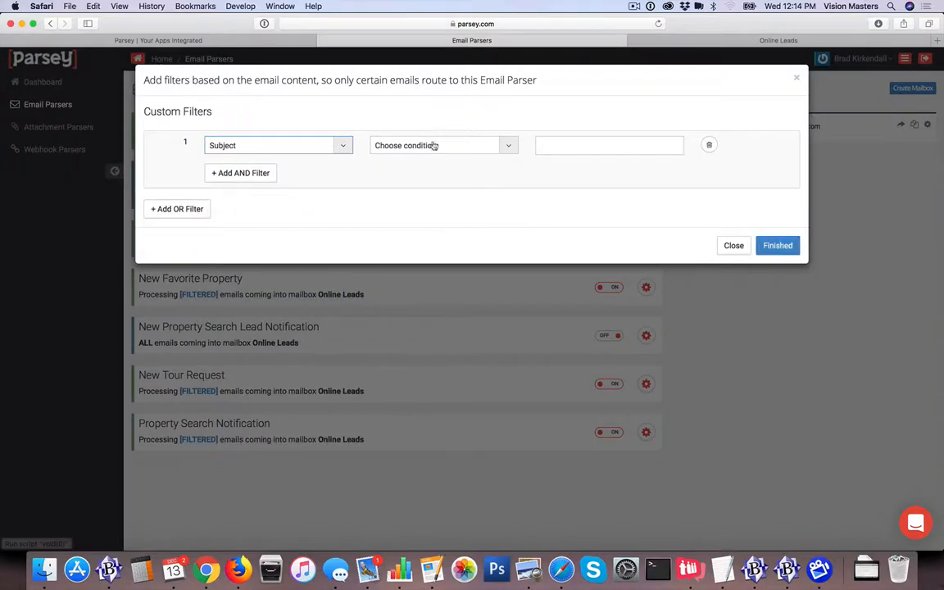
left_click(471, 146)
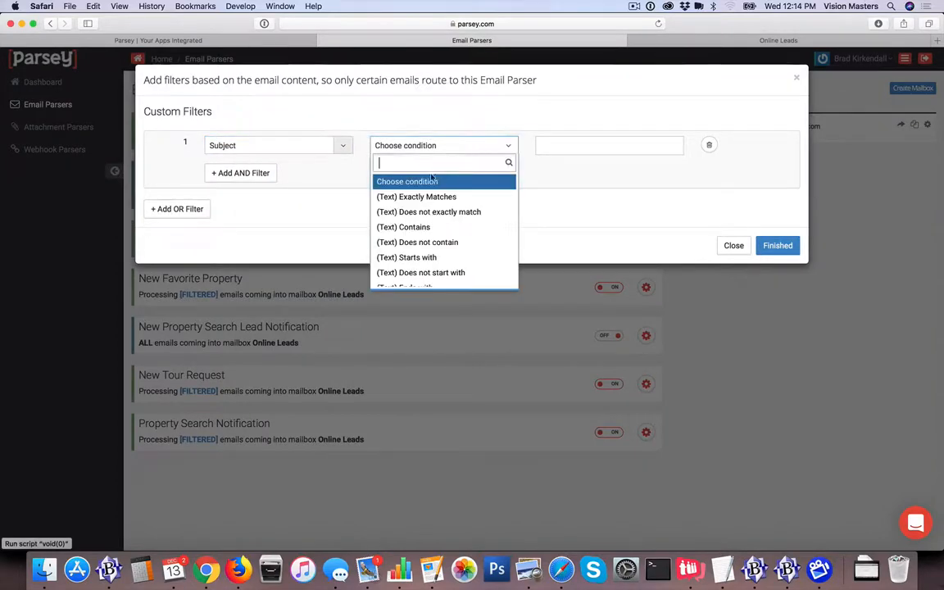
left_click(417, 227)
Step: Check the subject wording in the Online Leads inbox, enter "new property search lead notification" as the filter text and finish the filter
left_click(568, 146)
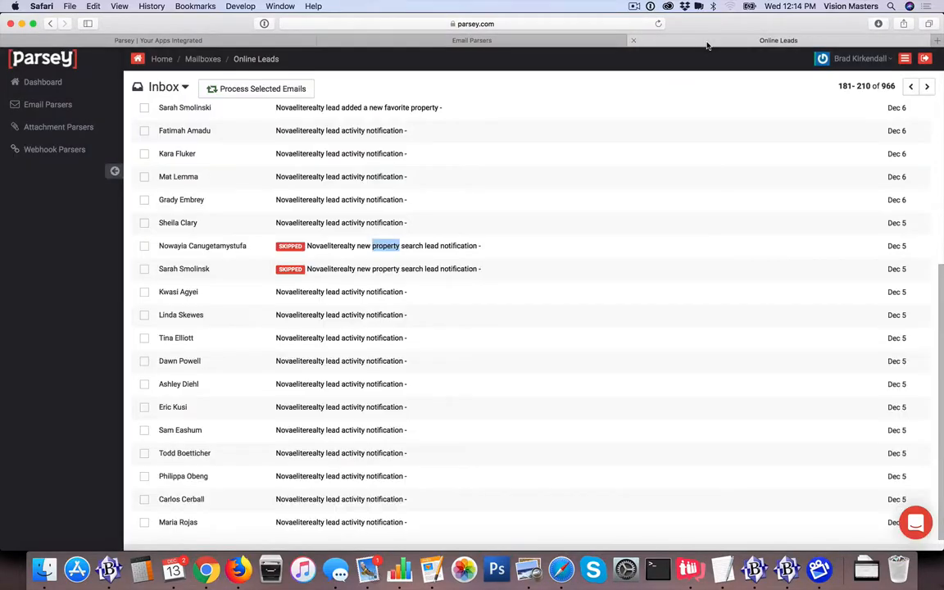
left_click(638, 40)
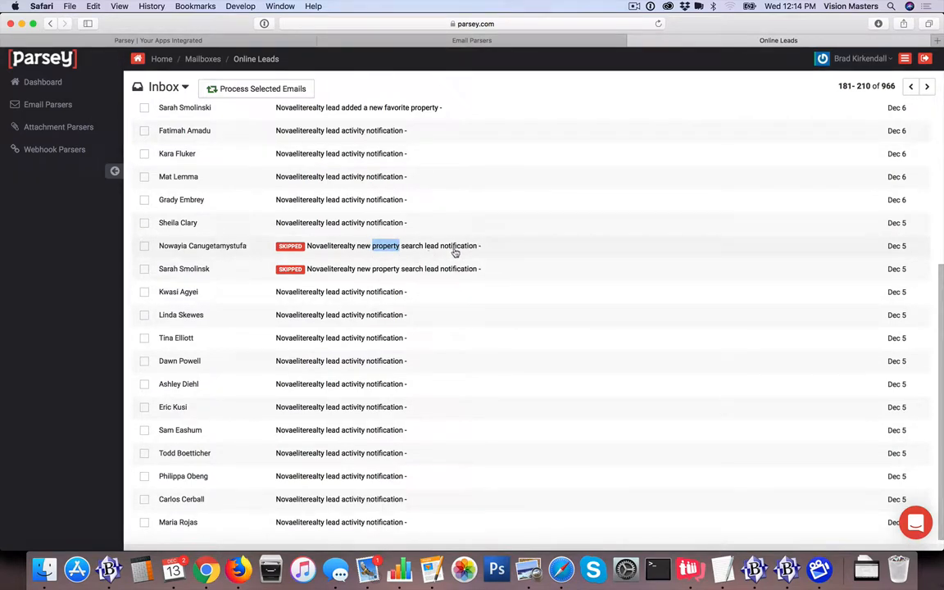
left_click(390, 43)
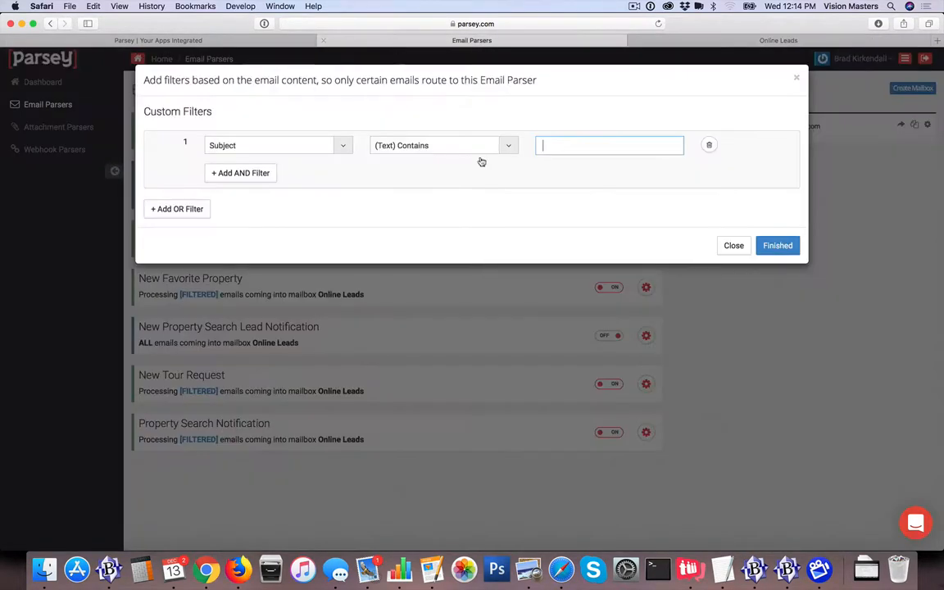
type("new property search lead n")
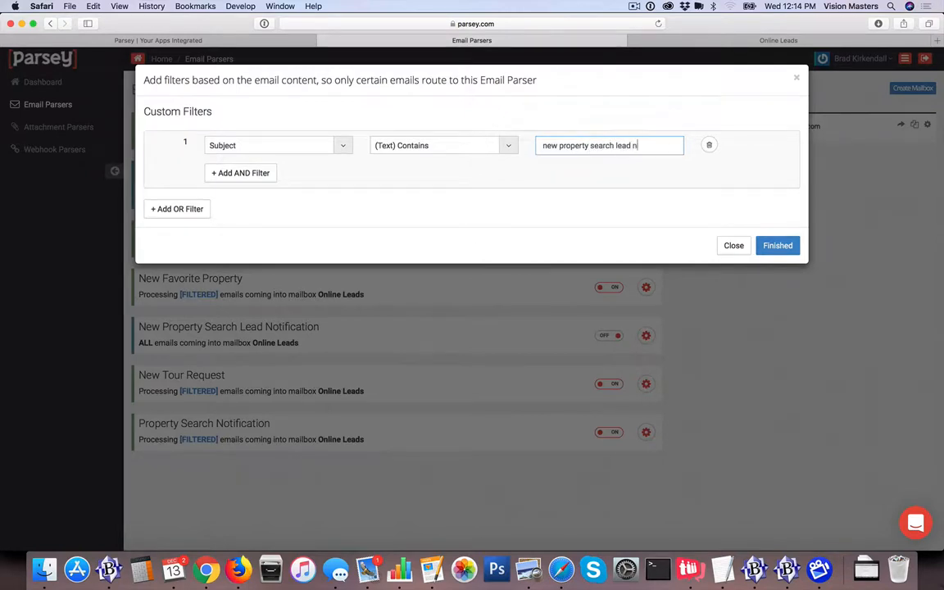
type("otification")
type("n")
left_click(776, 245)
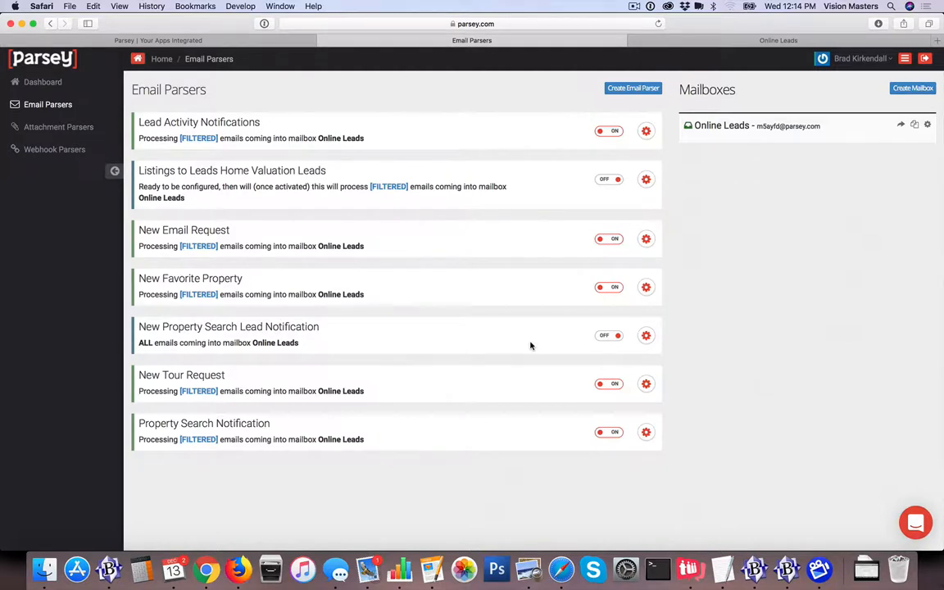
Step: Open the parser fields of New Property Search Lead Notification and review the recent email's subject, HTML and plain text versions
left_click(646, 337)
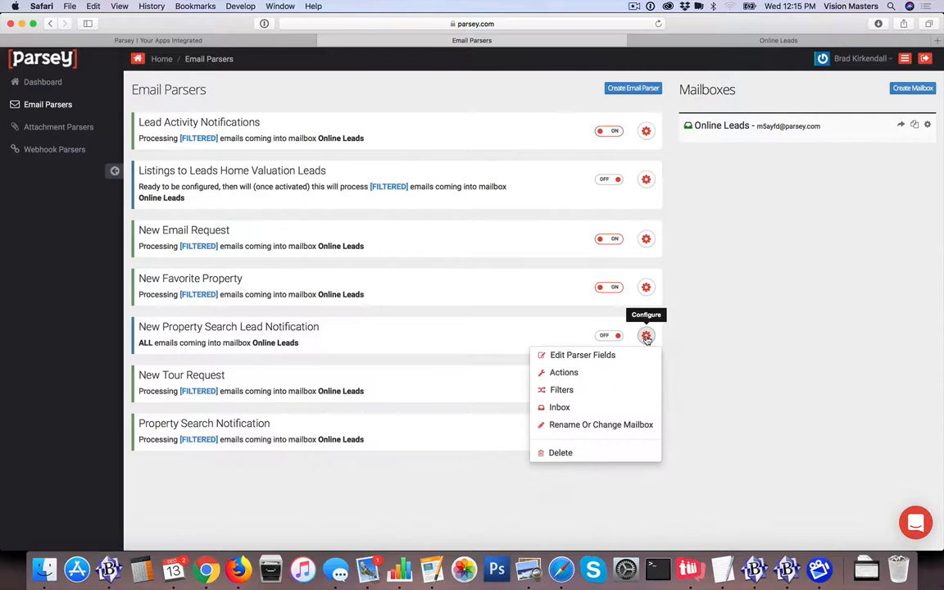
left_click(593, 361)
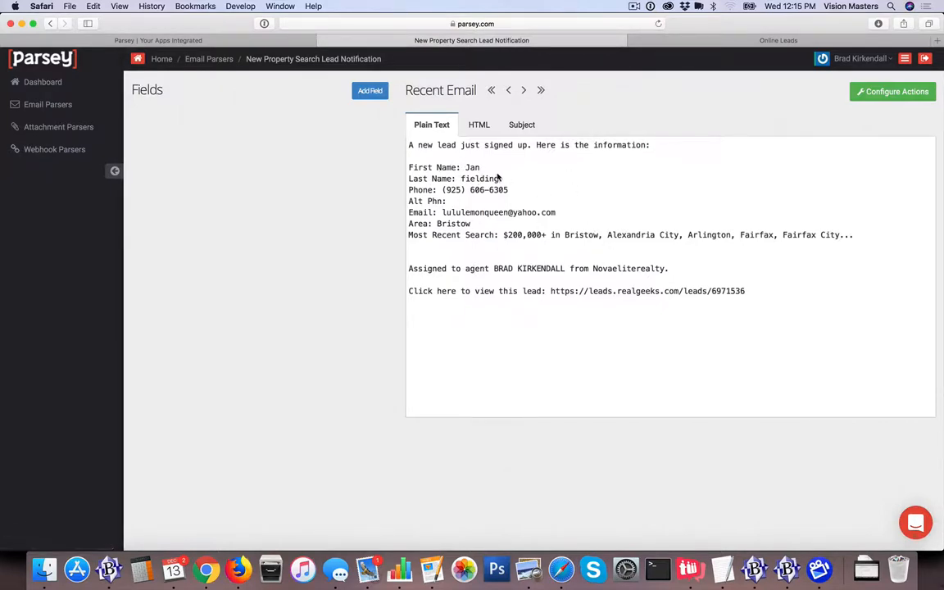
left_click(525, 125)
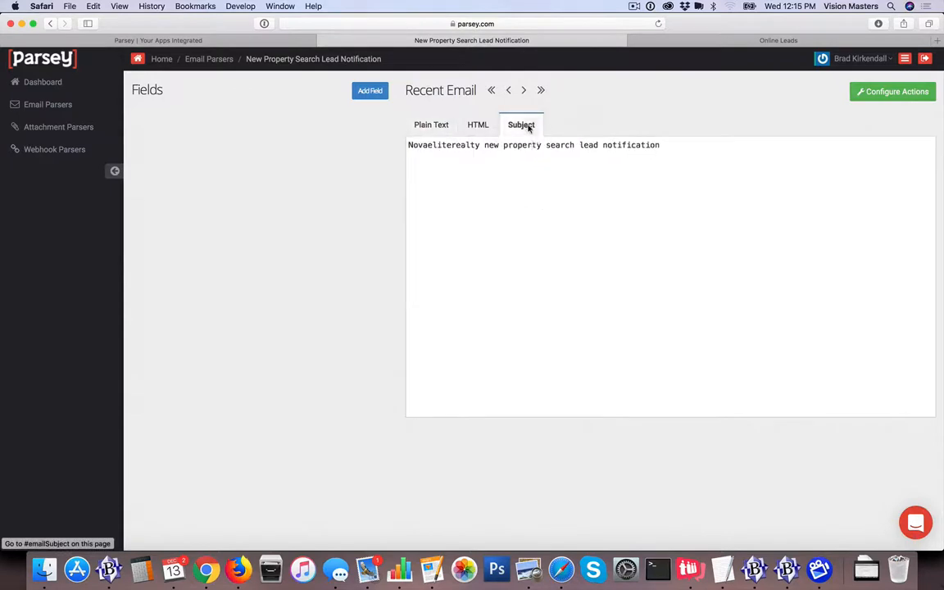
left_click(439, 125)
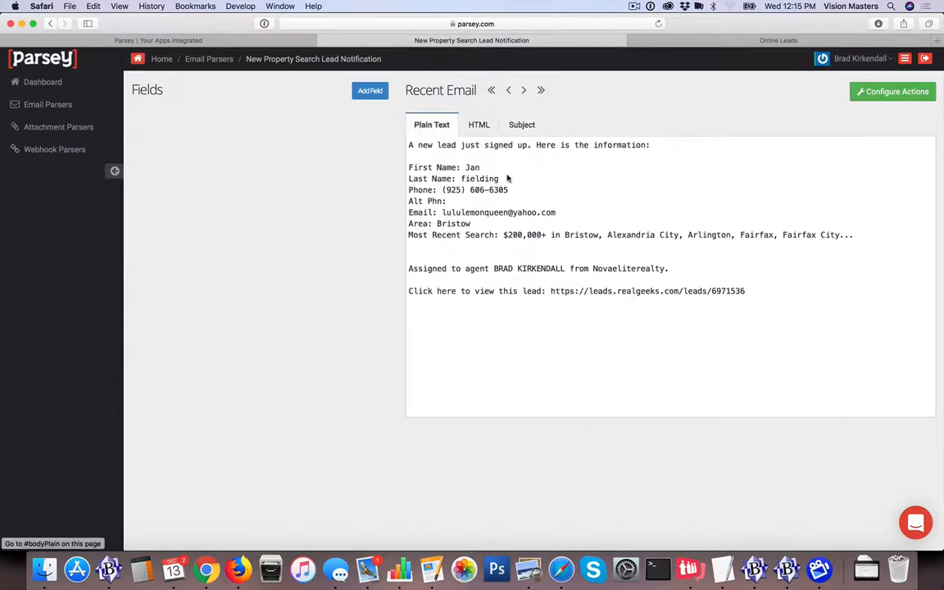
left_click(476, 124)
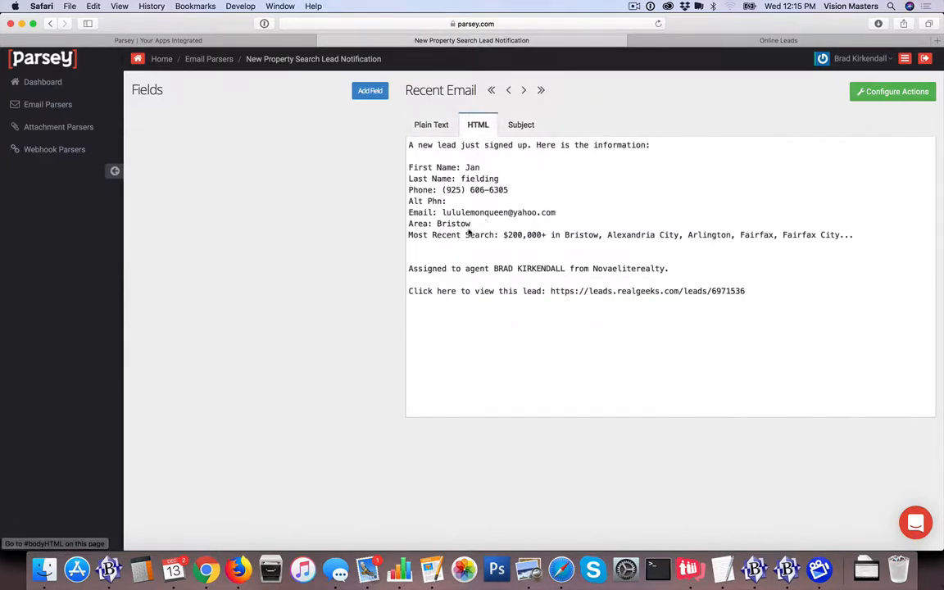
left_click(429, 129)
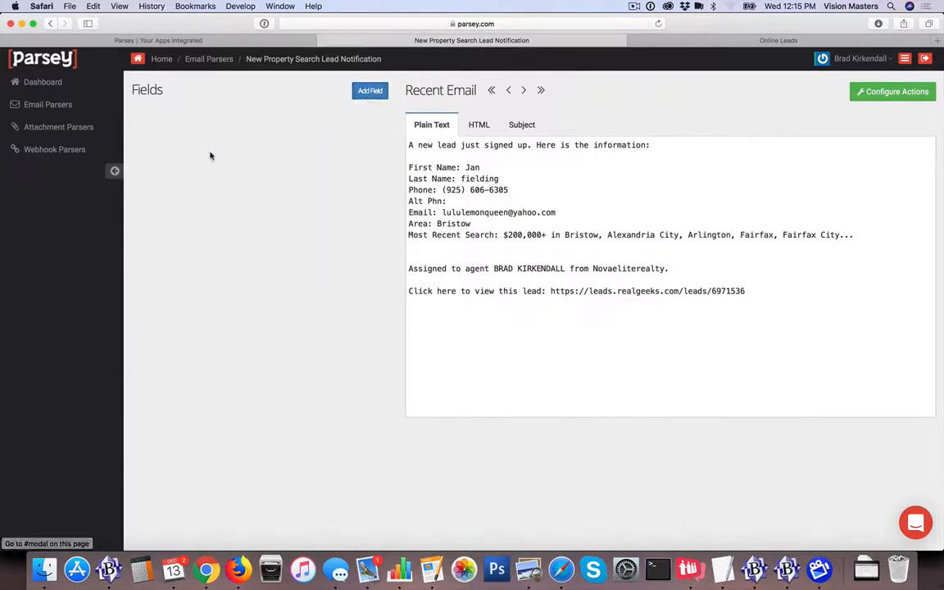
Step: Create a First Name field, map it to the lead's first name in the plain text email and confirm the match
left_click(370, 94)
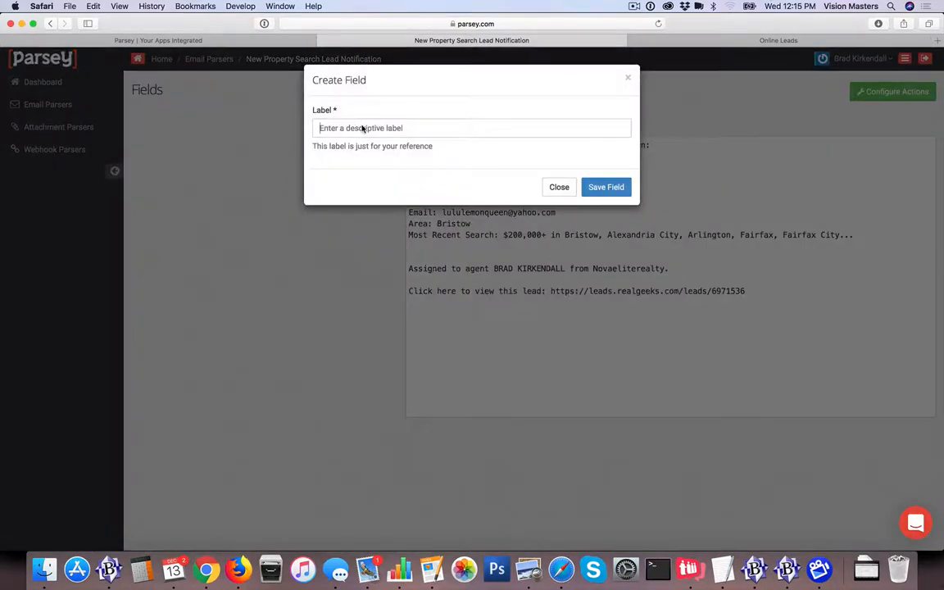
left_click(362, 129)
type("First Name")
key("Return")
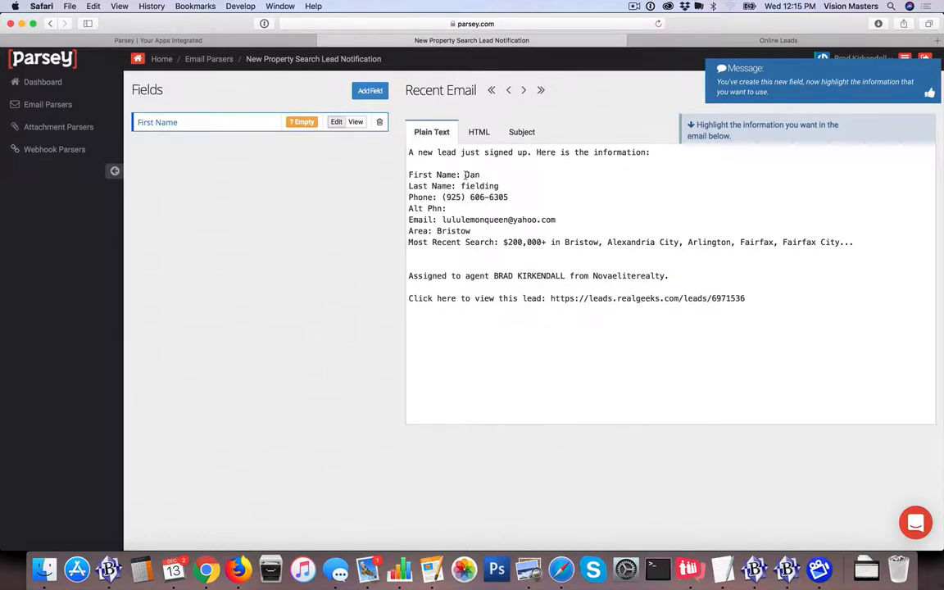
left_click_drag(465, 174, 480, 174)
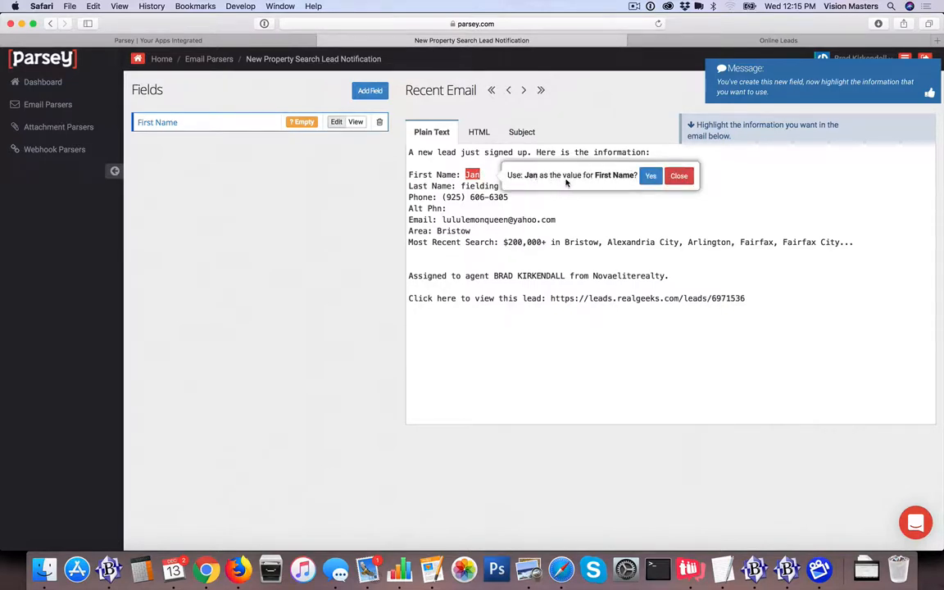
left_click(651, 178)
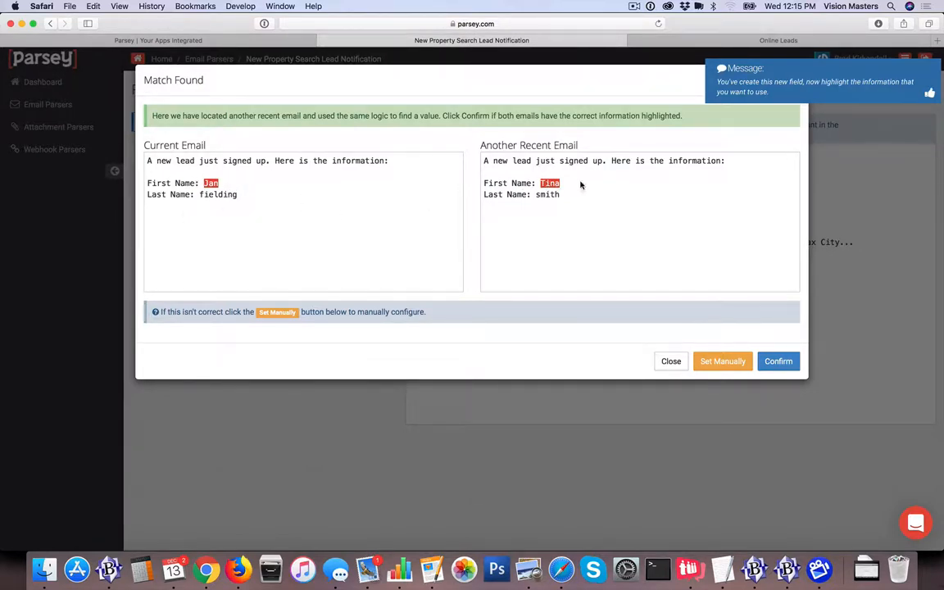
left_click(774, 362)
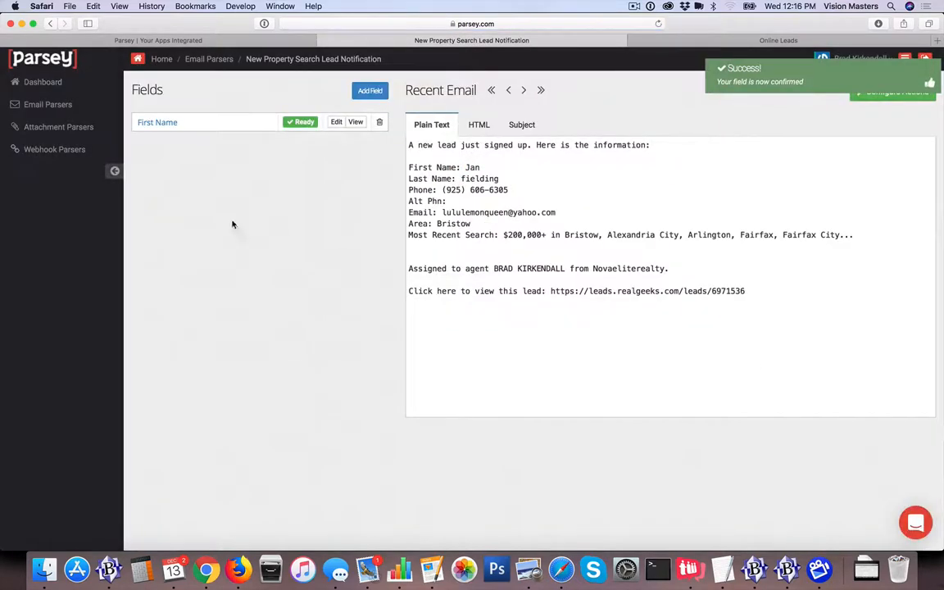
Step: Create a Last Name field, map it to the lead's last name in the email and confirm the match
left_click(367, 92)
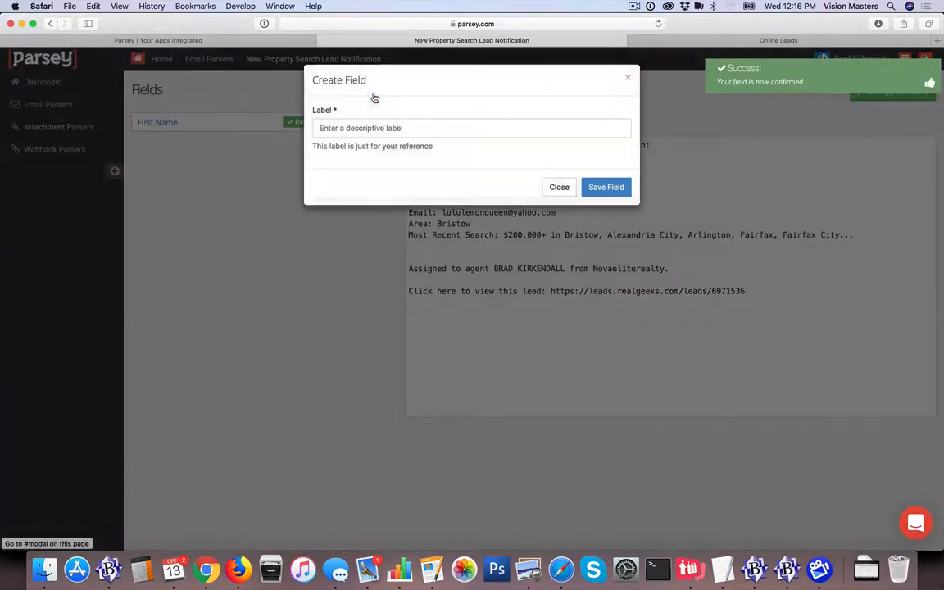
type("Last")
key("super+a")
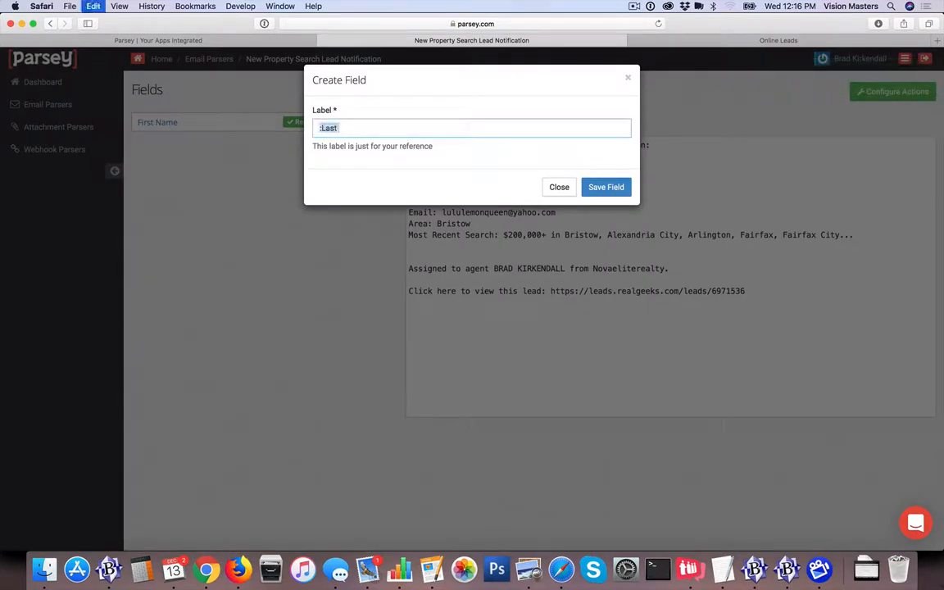
type("Last Name")
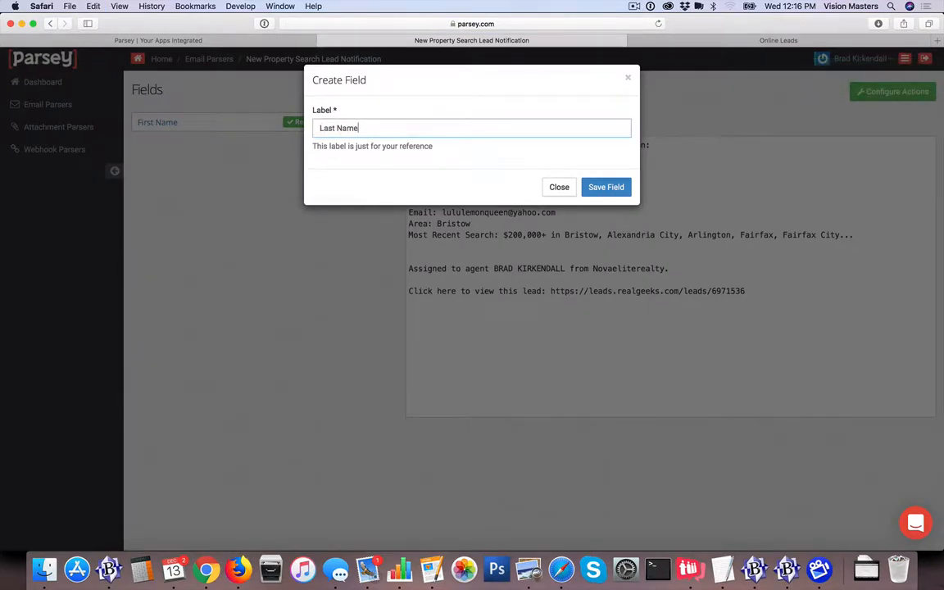
left_click(610, 188)
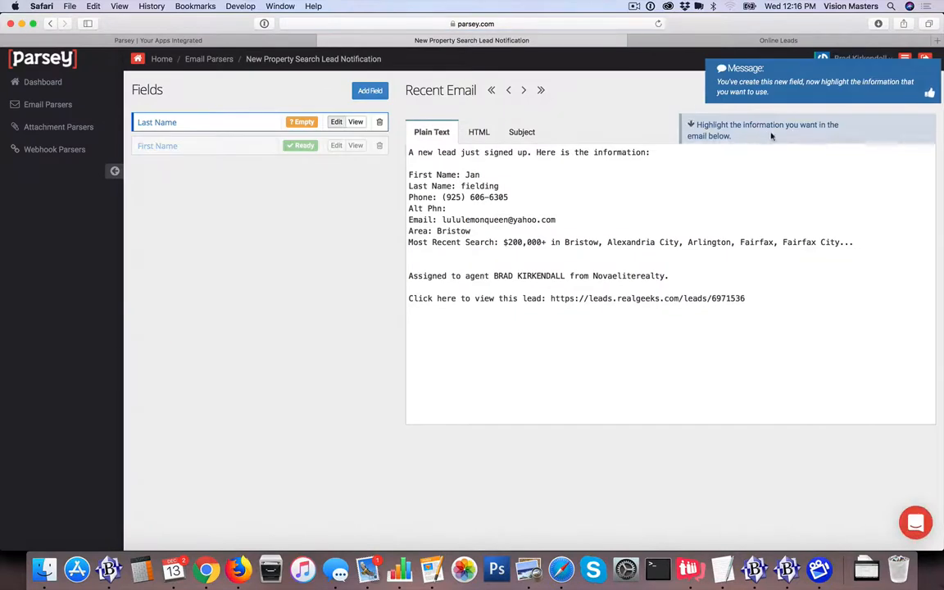
left_click_drag(461, 186, 498, 188)
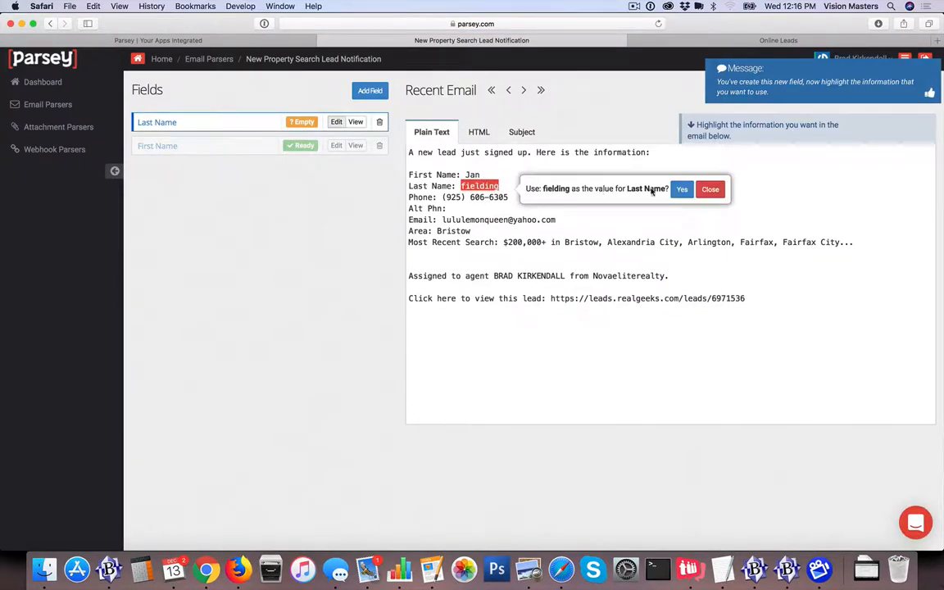
left_click(680, 189)
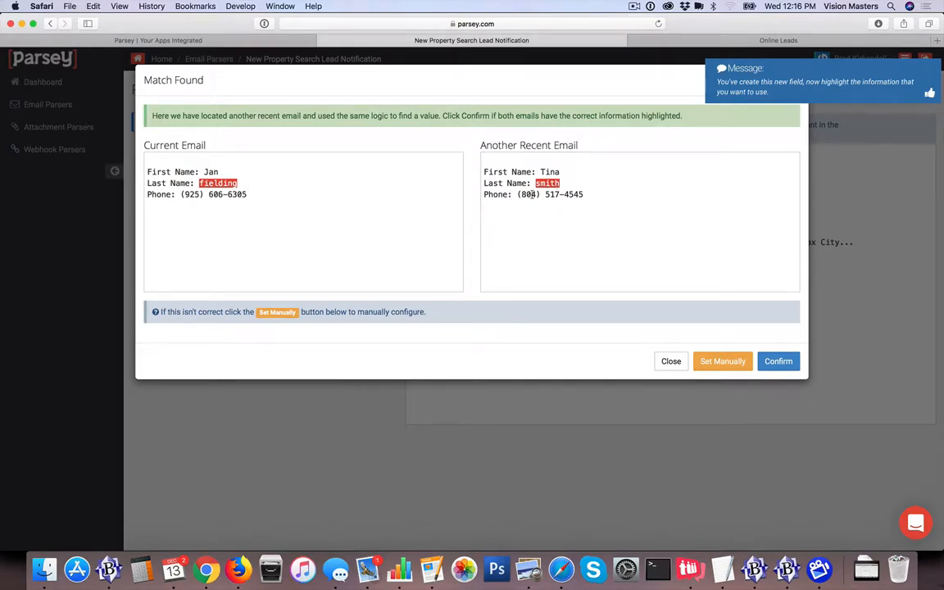
left_click(778, 361)
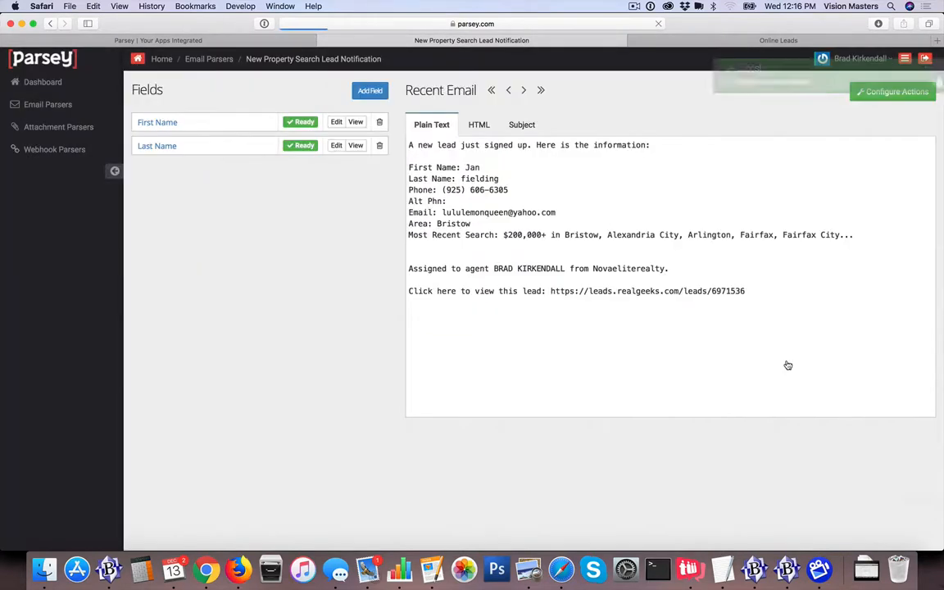
Step: Create a Phone field, map it to the full phone number after "Phone:" in the email and confirm the match
left_click(368, 91)
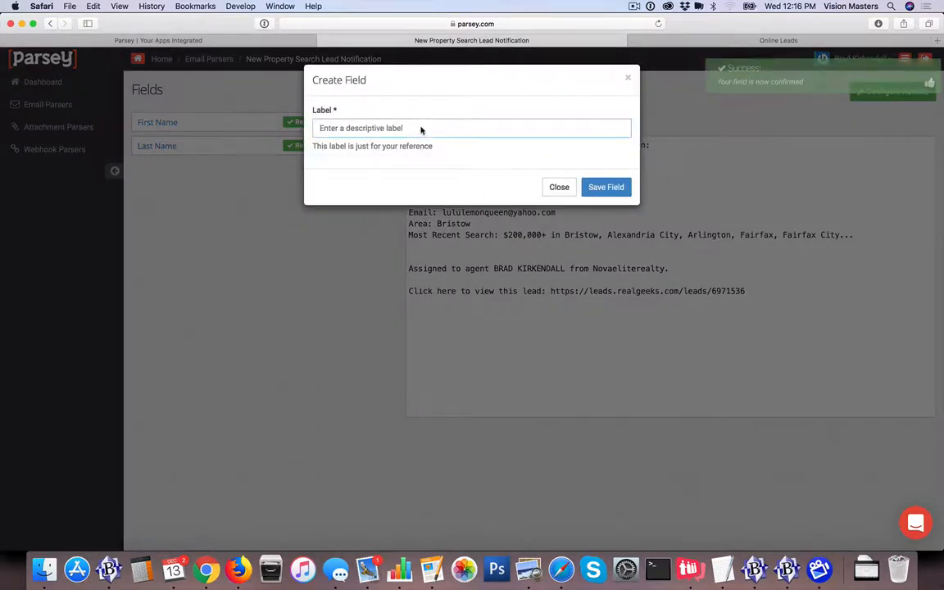
type("Phone")
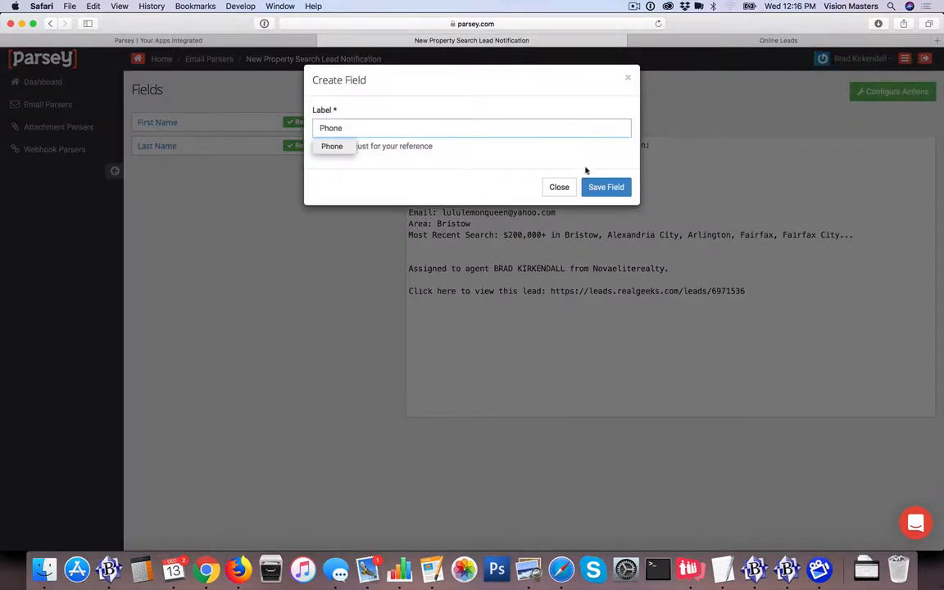
left_click(605, 186)
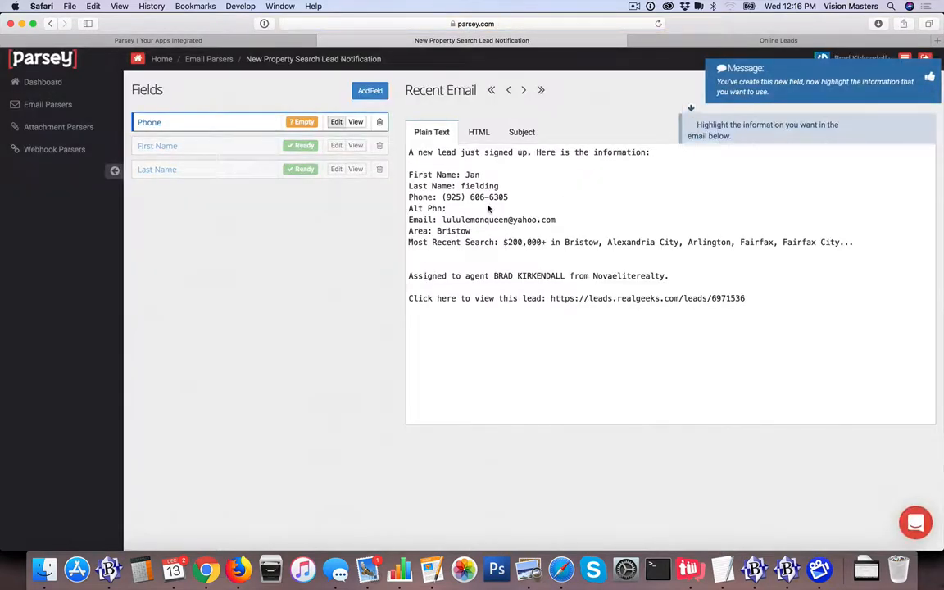
left_click_drag(444, 197, 508, 198)
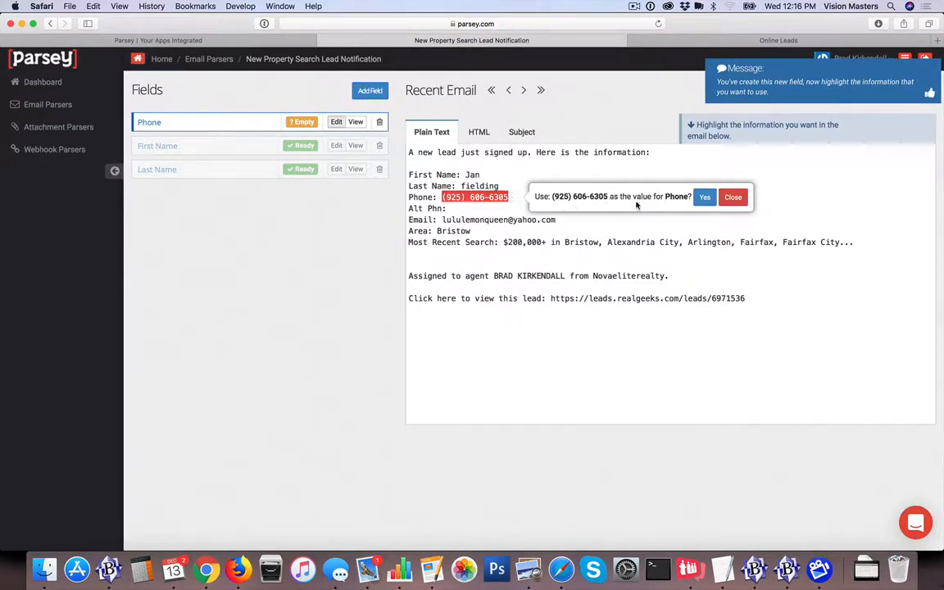
left_click(700, 198)
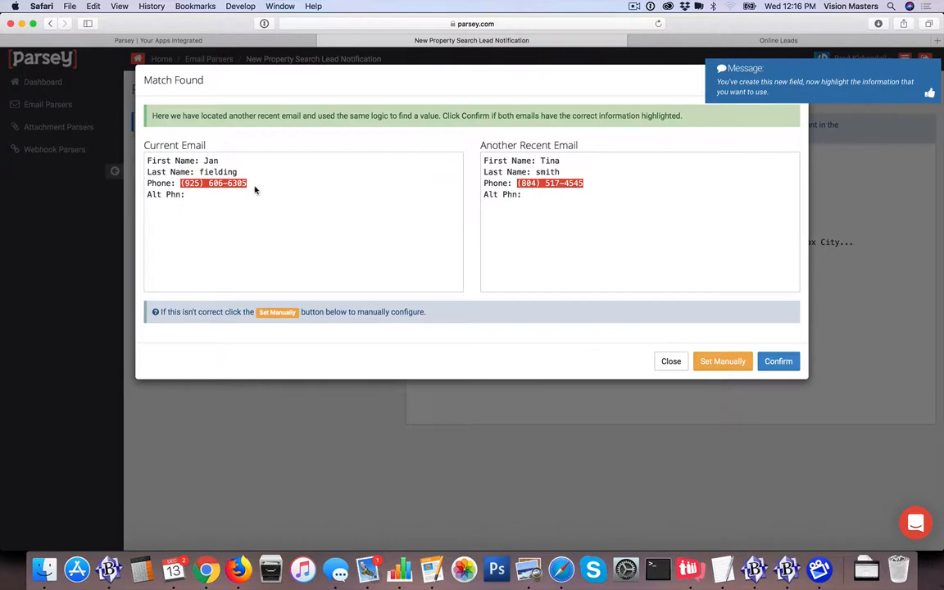
left_click(780, 361)
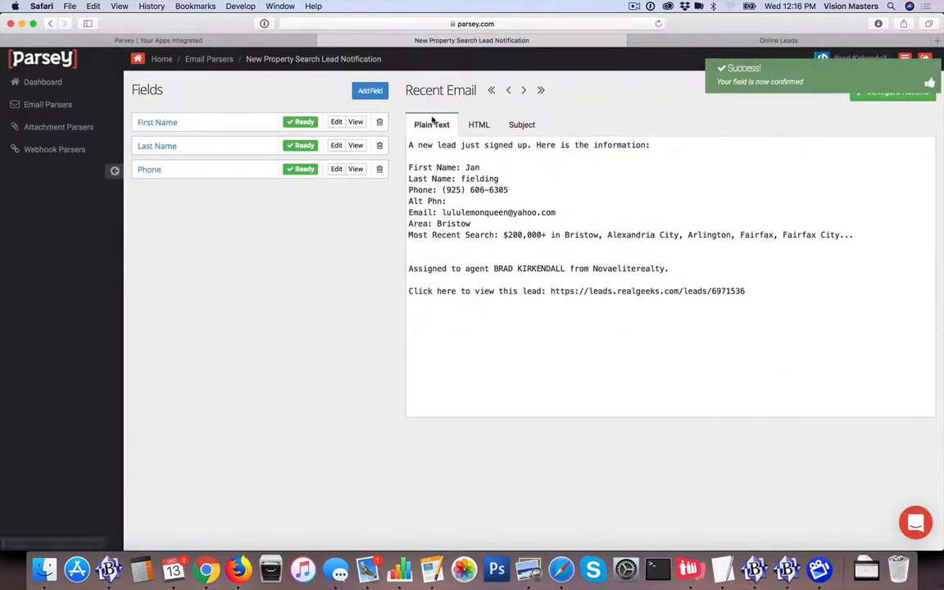
Step: Create an Alt Phone field and try to map it to the blank value after "Alt Phn:" in the plain text email
left_click(373, 91)
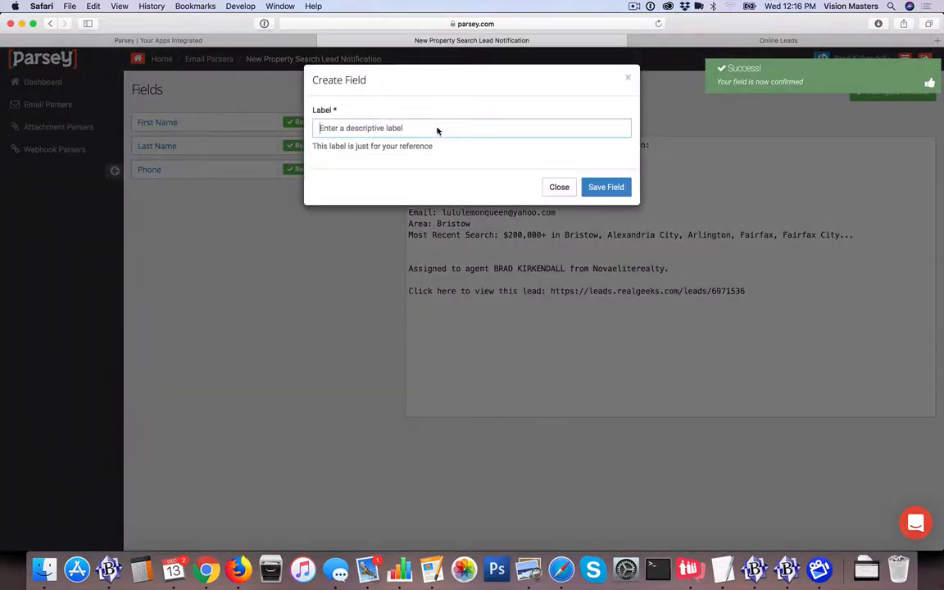
type("Alt P")
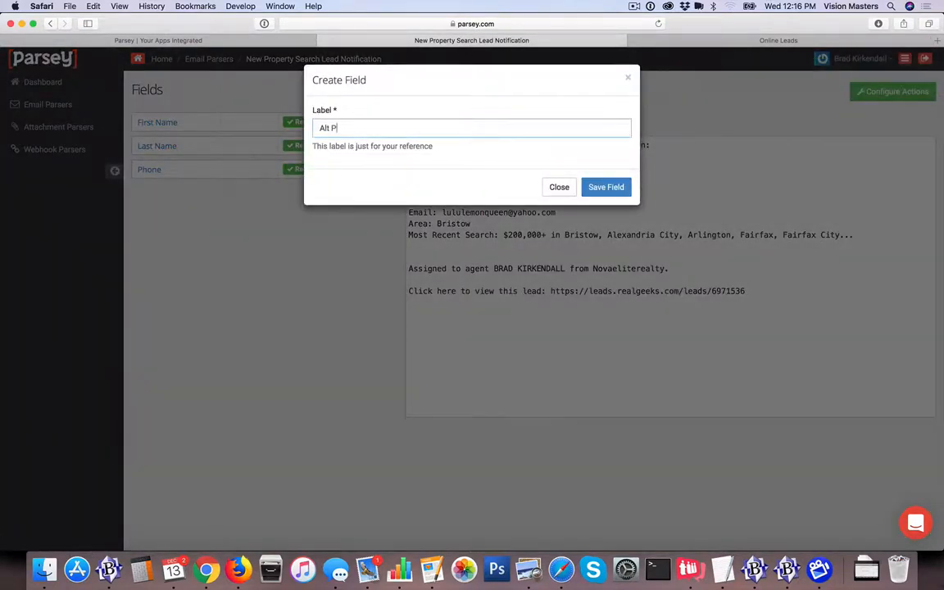
type("hone")
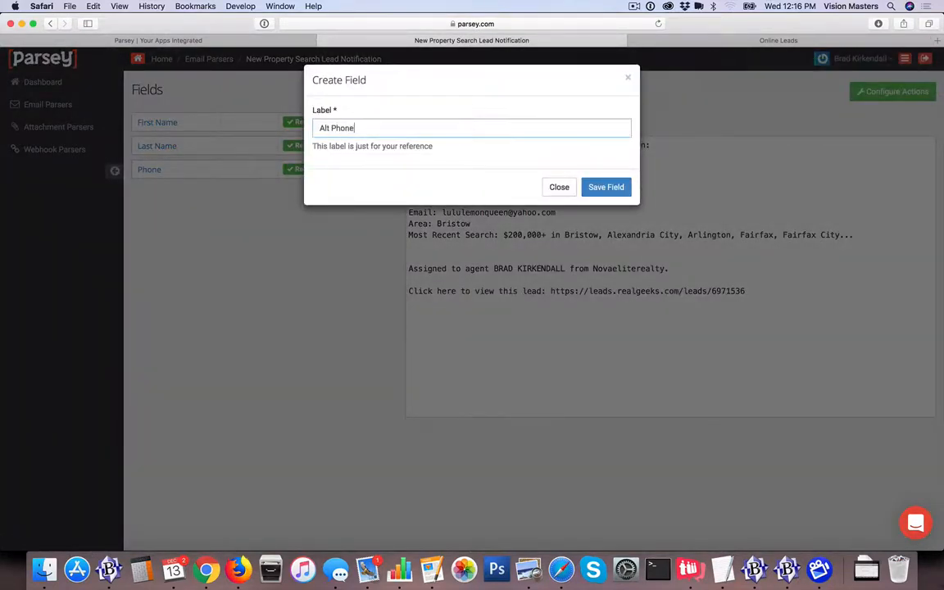
left_click(605, 187)
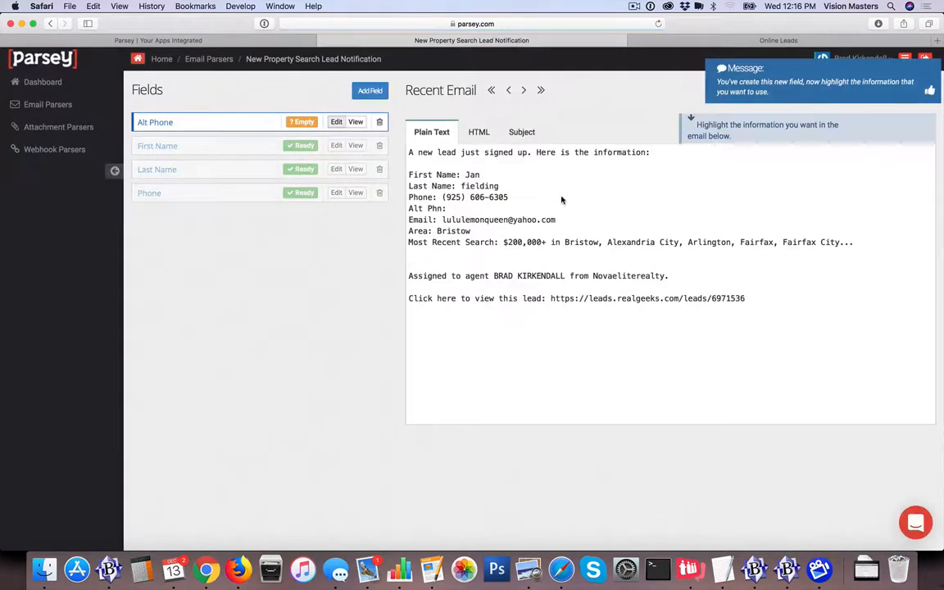
left_click_drag(447, 209, 453, 209)
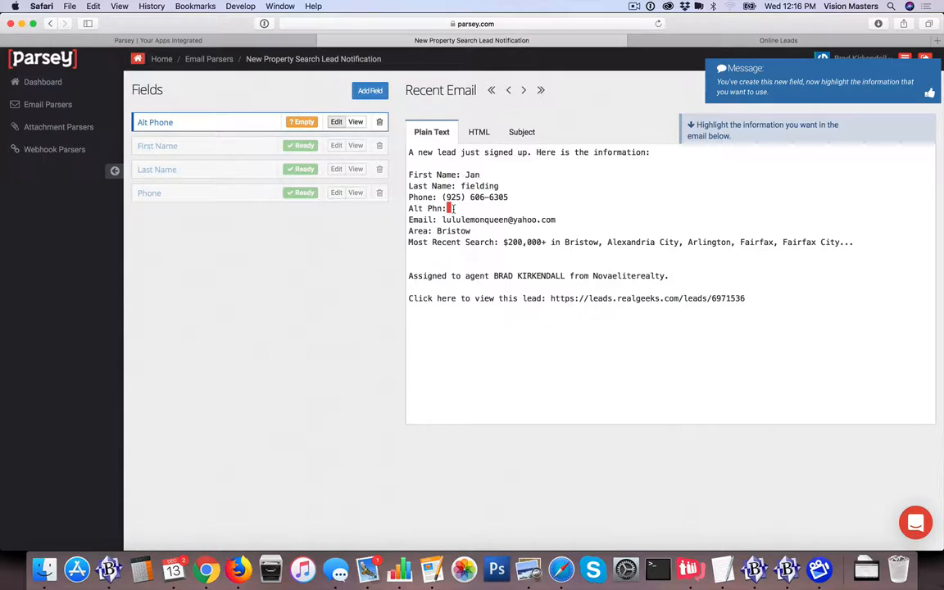
left_click(607, 210)
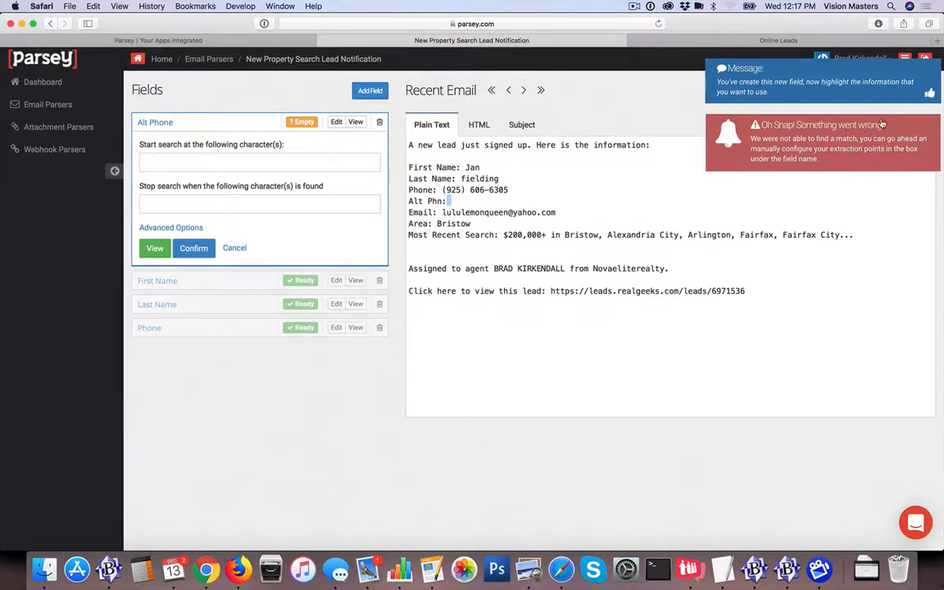
left_click(781, 130)
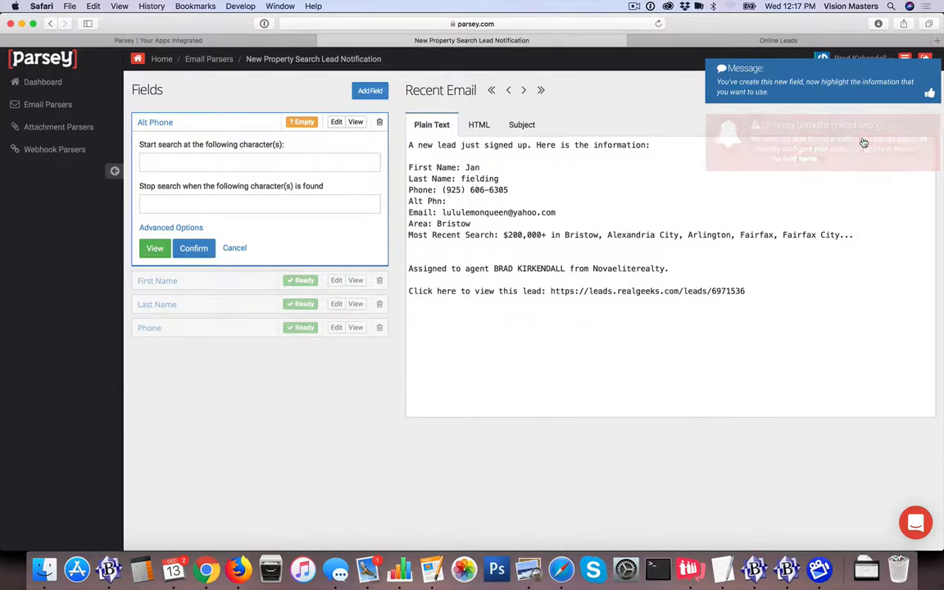
Step: Set the Alt Phone search to start at "Alt{{space}}Phn:{{space}}" and stop at "{{return}}", preview the extraction and confirm the field
left_click(245, 163)
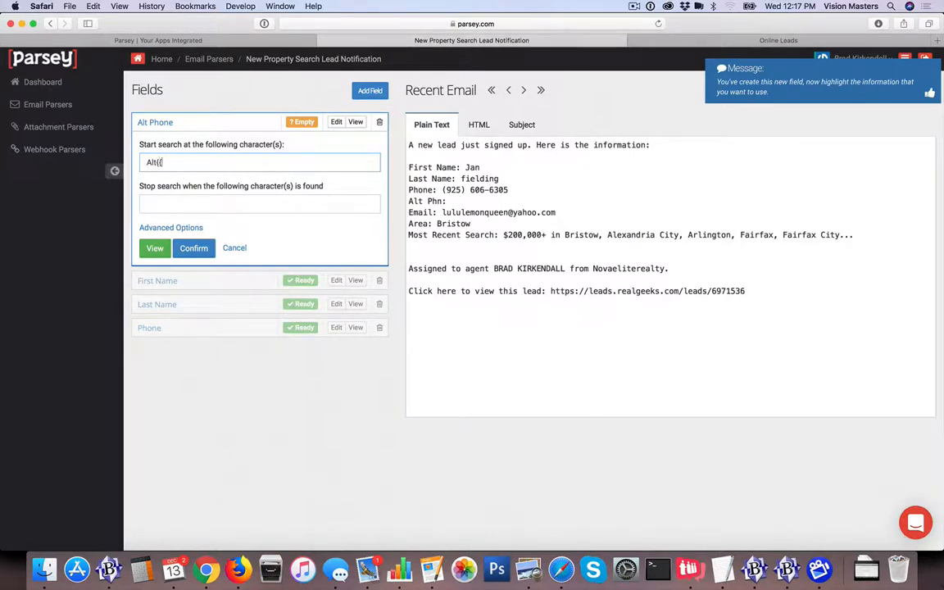
type("space}}Phn:{{space")
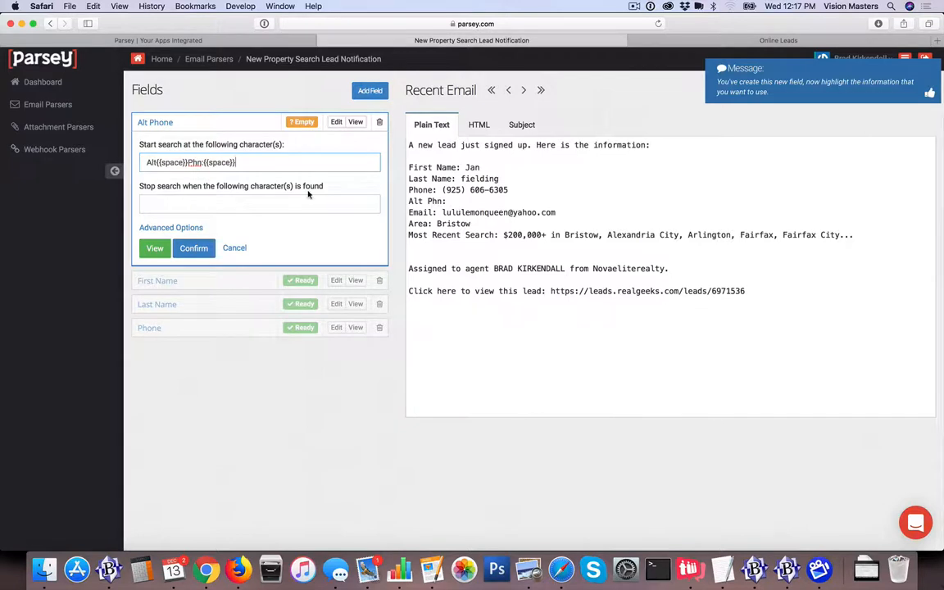
left_click(147, 204)
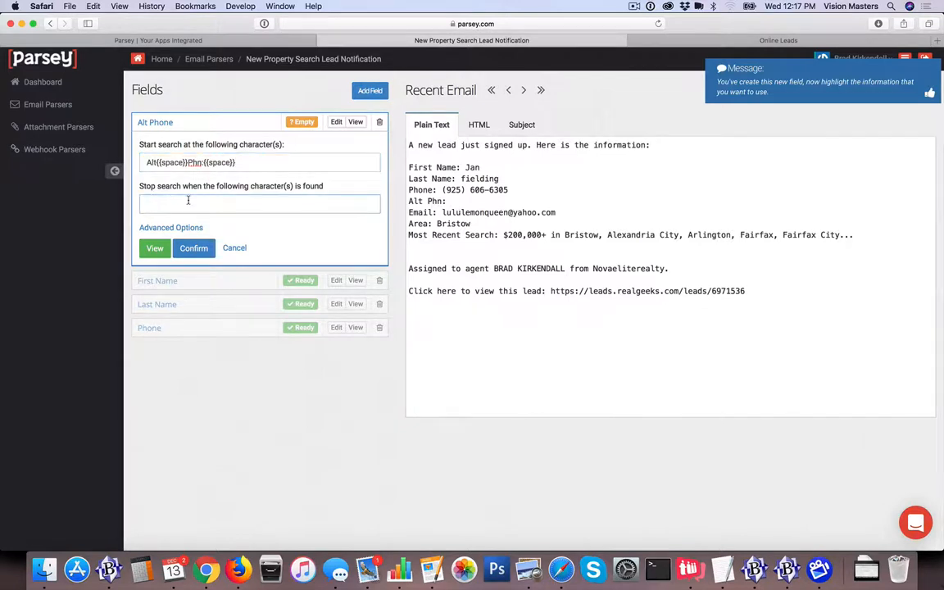
type("{{return")
left_click(150, 250)
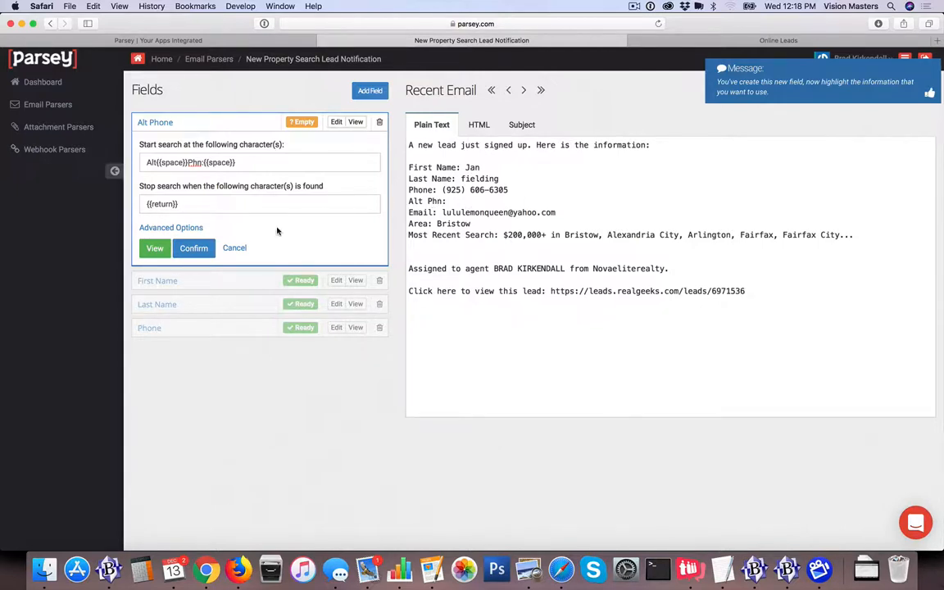
left_click(194, 247)
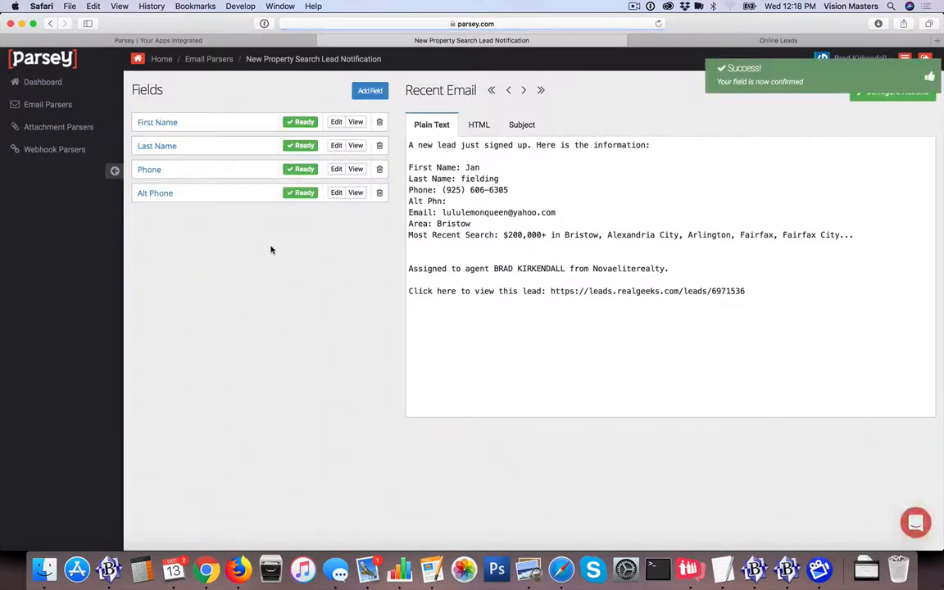
Step: Create an Email field, map it to the lead's full email address in the plain text email and confirm the match
left_click(368, 91)
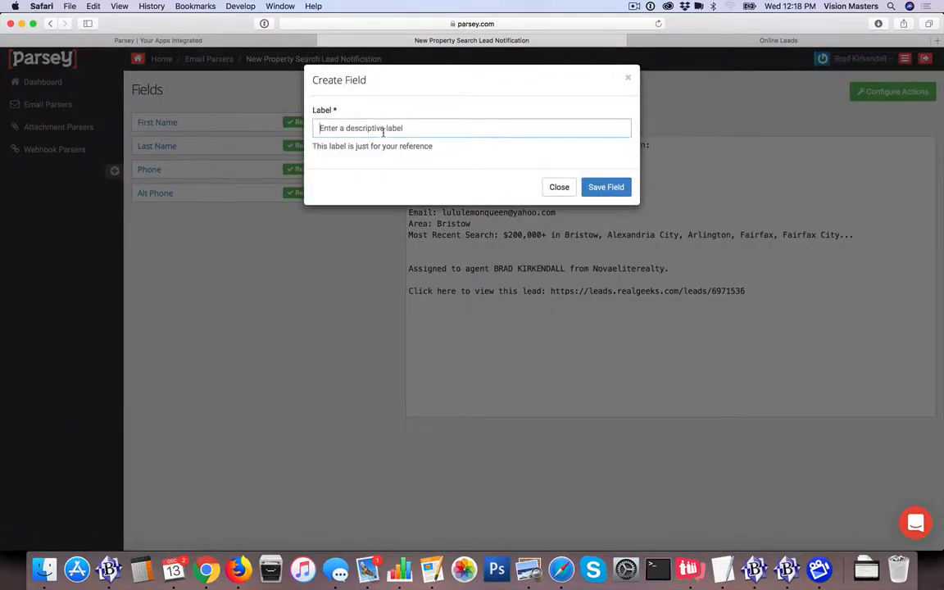
type("Email")
left_click(605, 187)
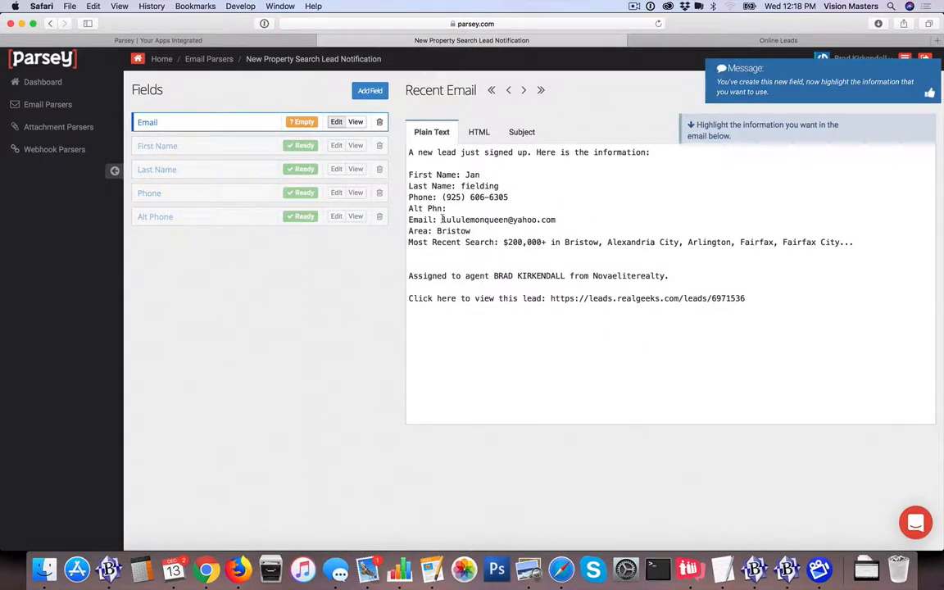
left_click_drag(442, 219, 554, 220)
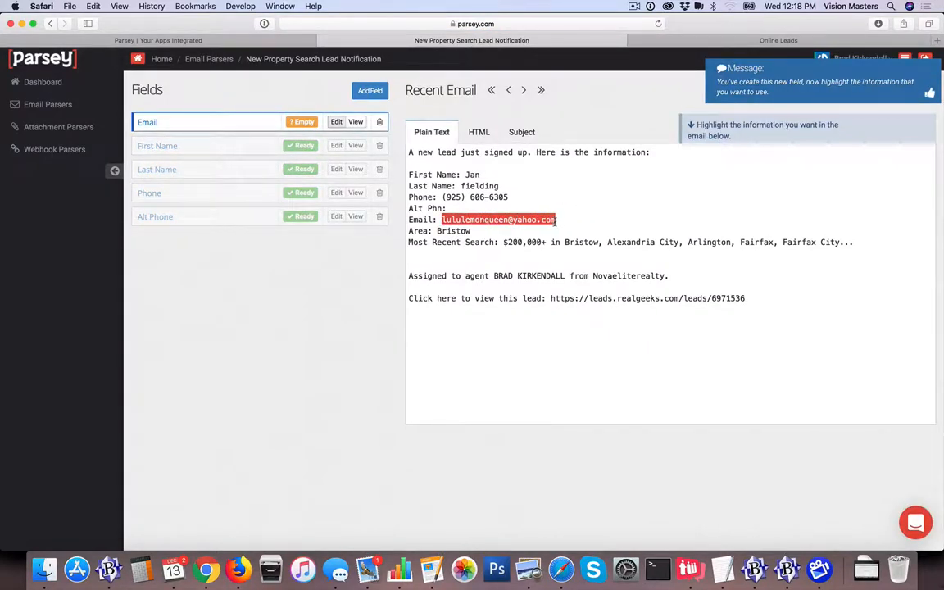
left_click(790, 221)
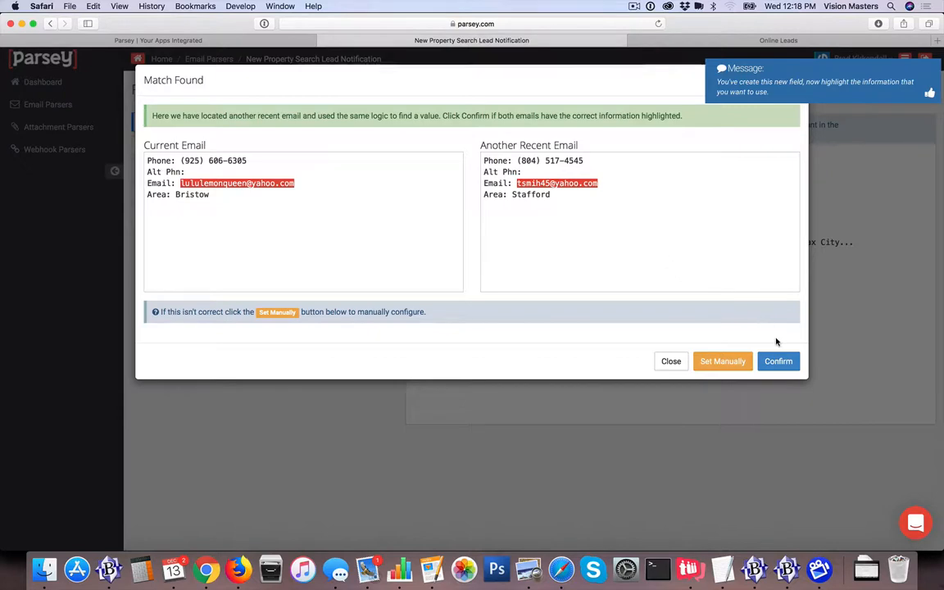
left_click(777, 361)
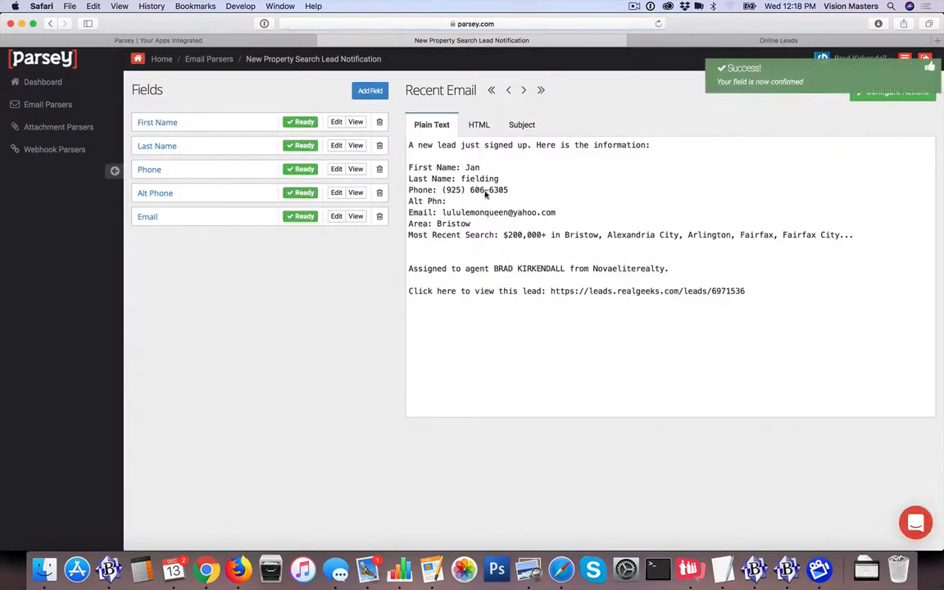
Step: Create an Area field, map it to "Bristow" after "Area:" in the email and choose to configure the match manually
left_click(369, 91)
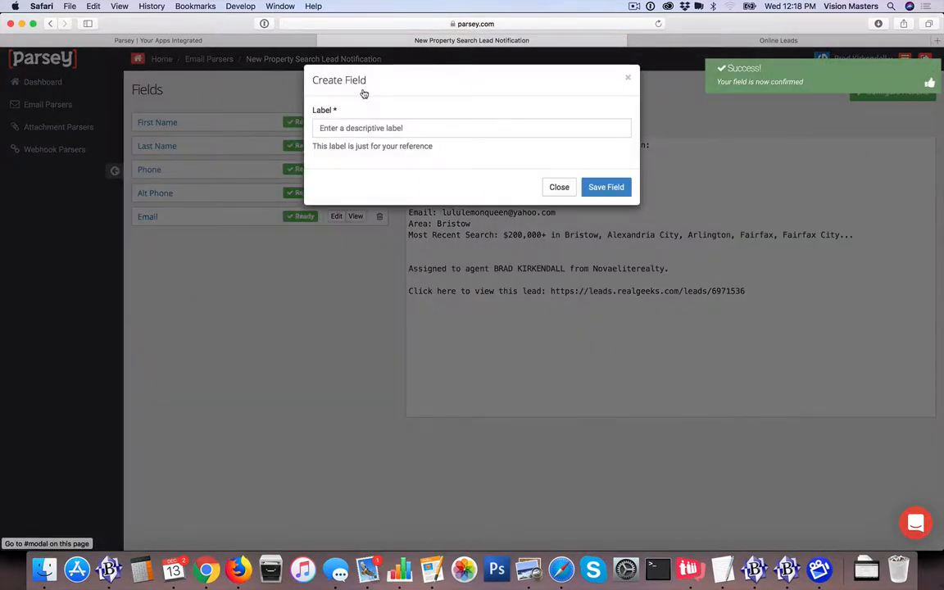
left_click(379, 125)
type("Area")
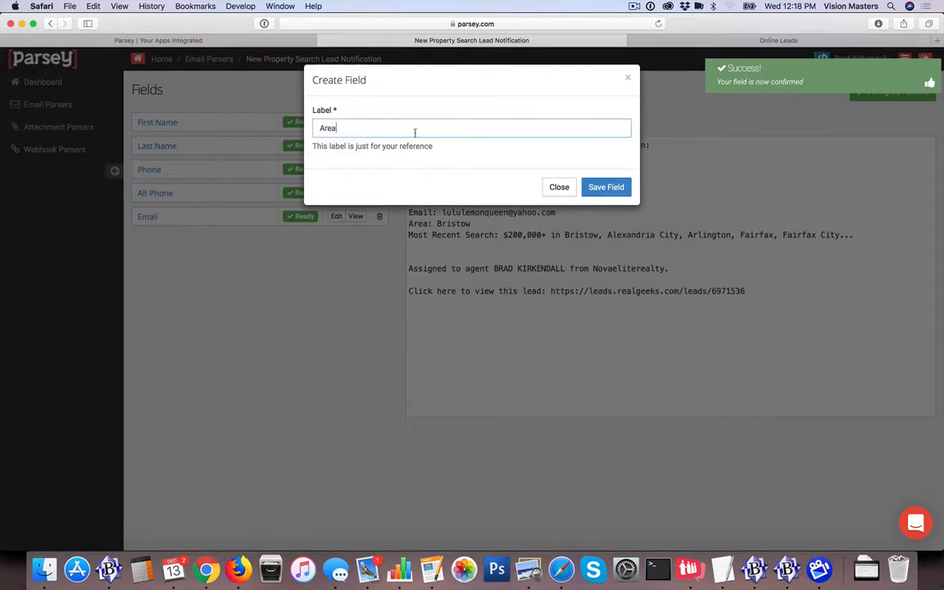
left_click(609, 188)
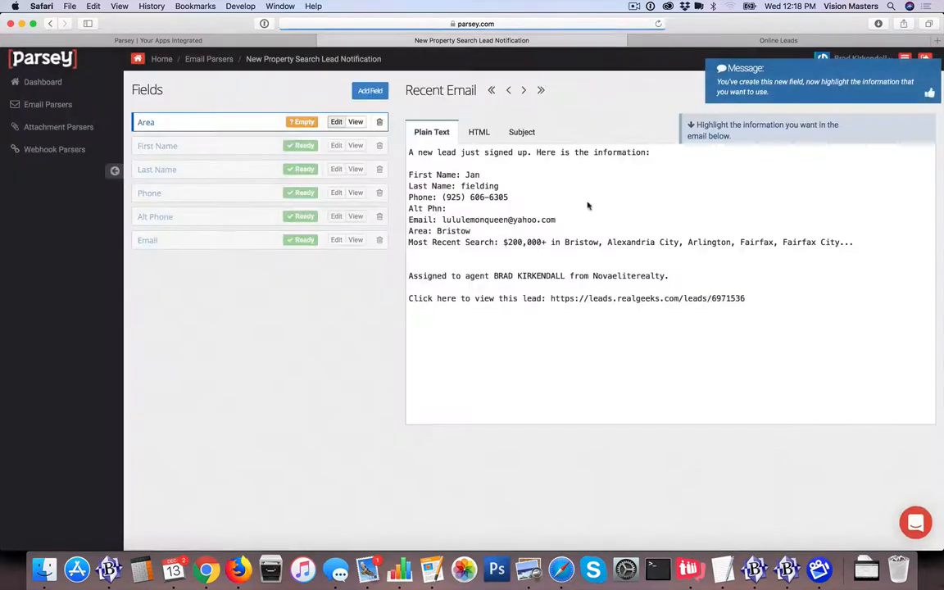
left_click_drag(437, 231, 473, 232)
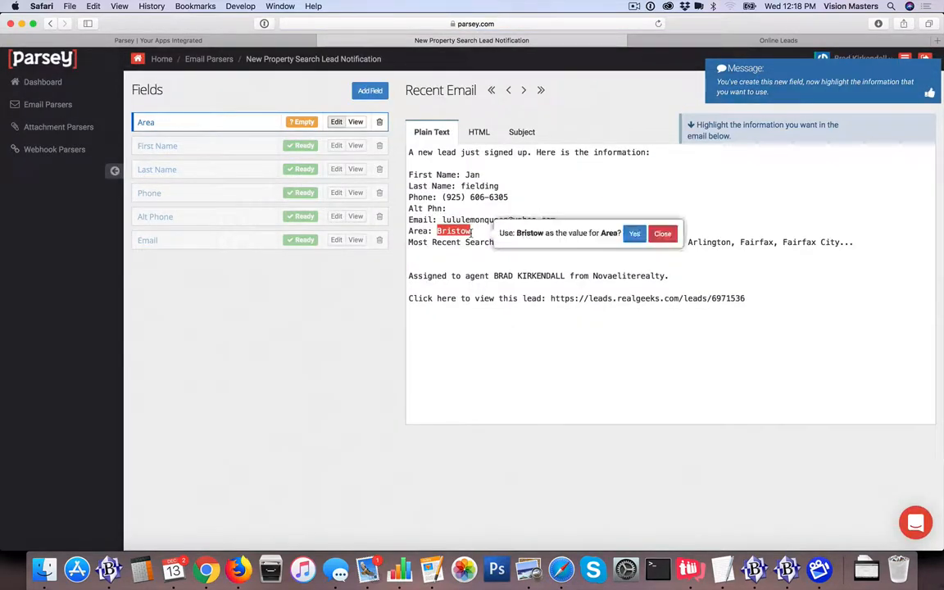
left_click(634, 234)
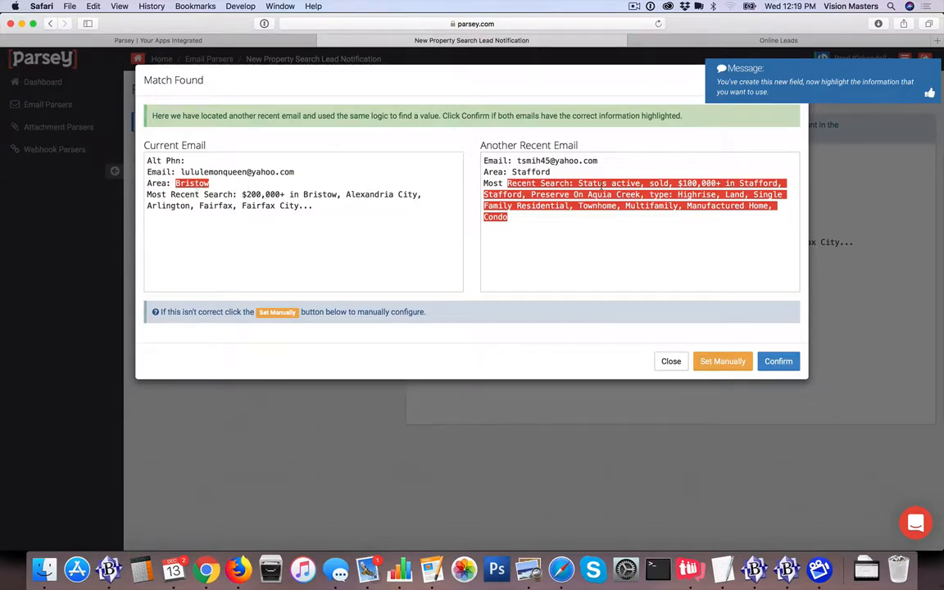
left_click(725, 362)
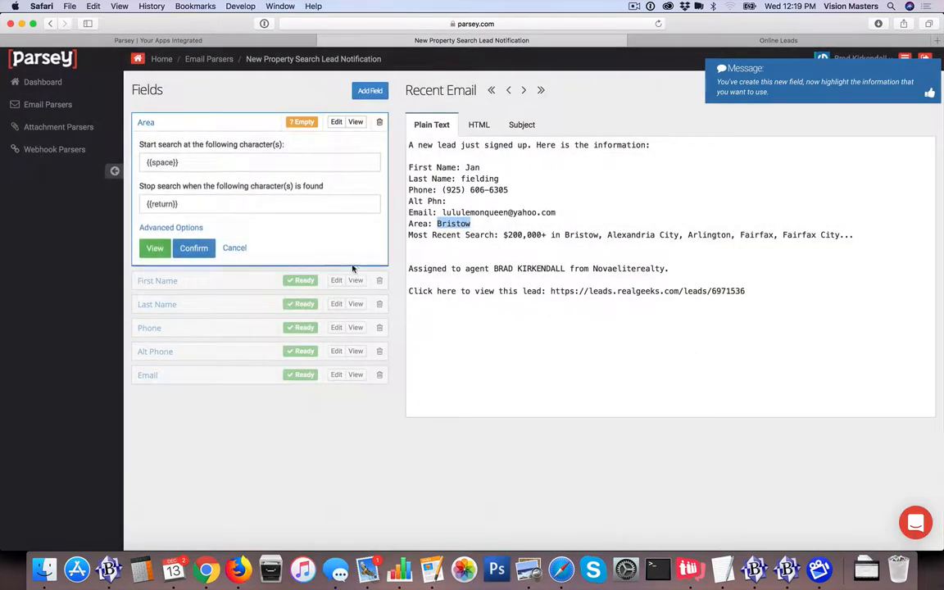
Step: Set the Area search to start at "Area:{{space}}", preview the extracted value and confirm the field
left_click(151, 162)
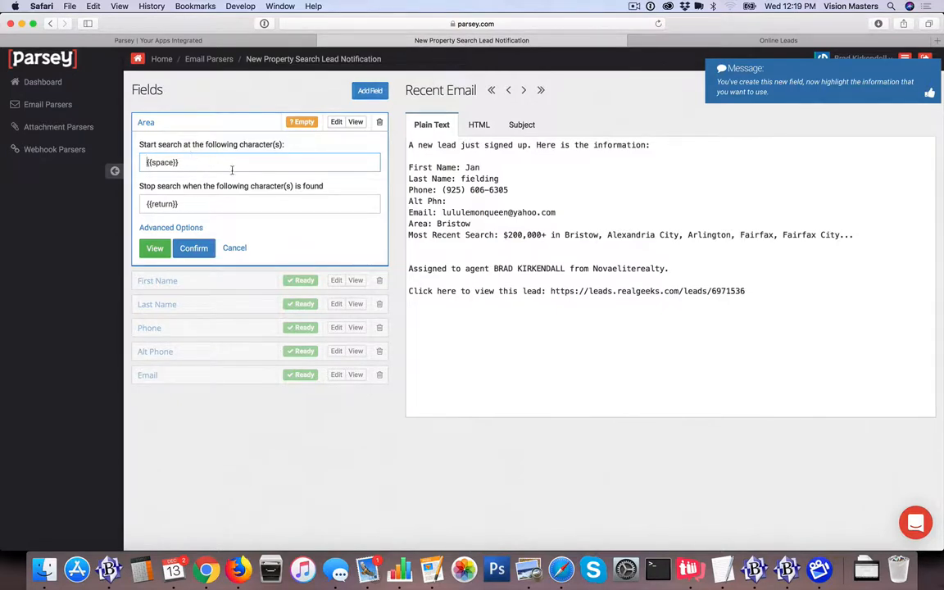
type("Area:")
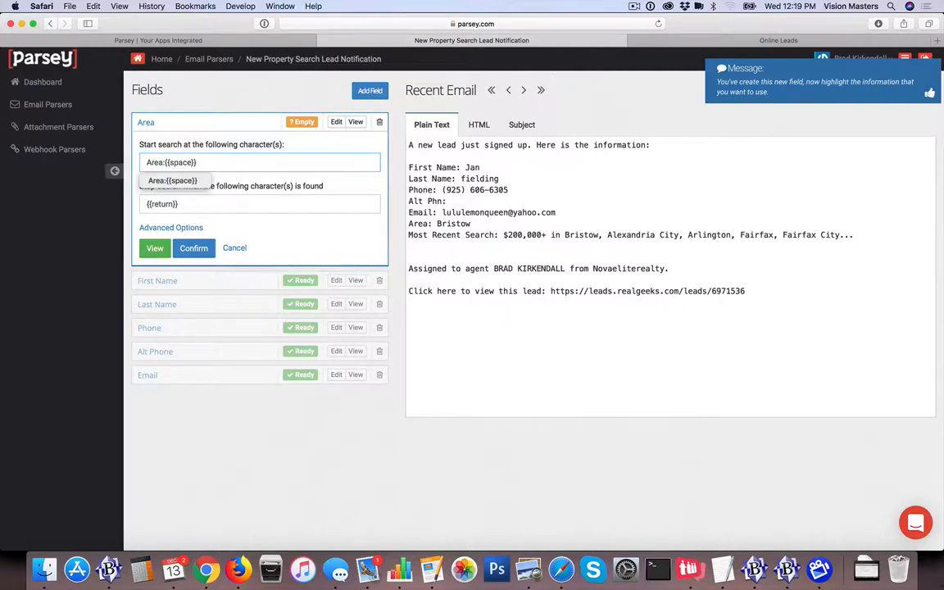
left_click(269, 162)
left_click(246, 204)
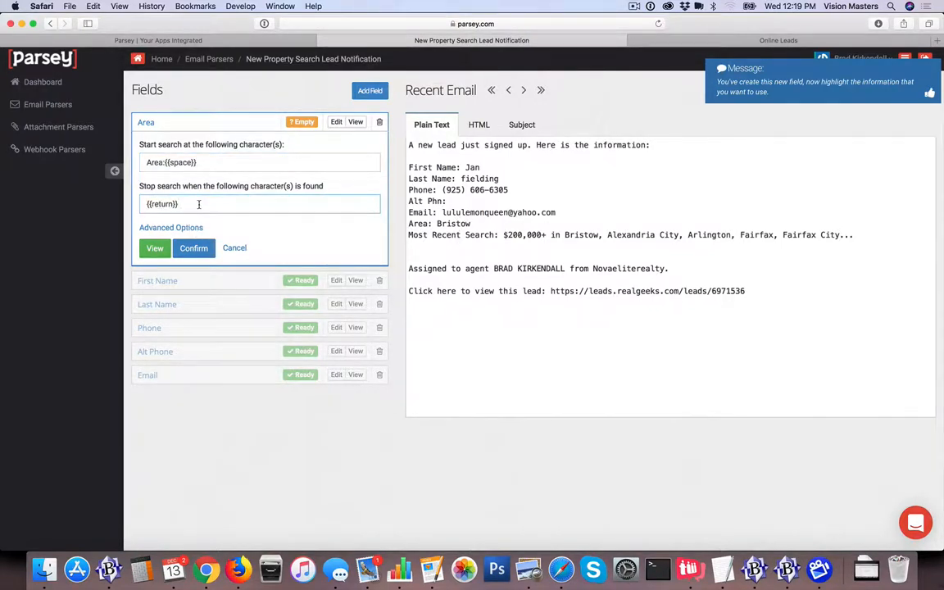
left_click(155, 250)
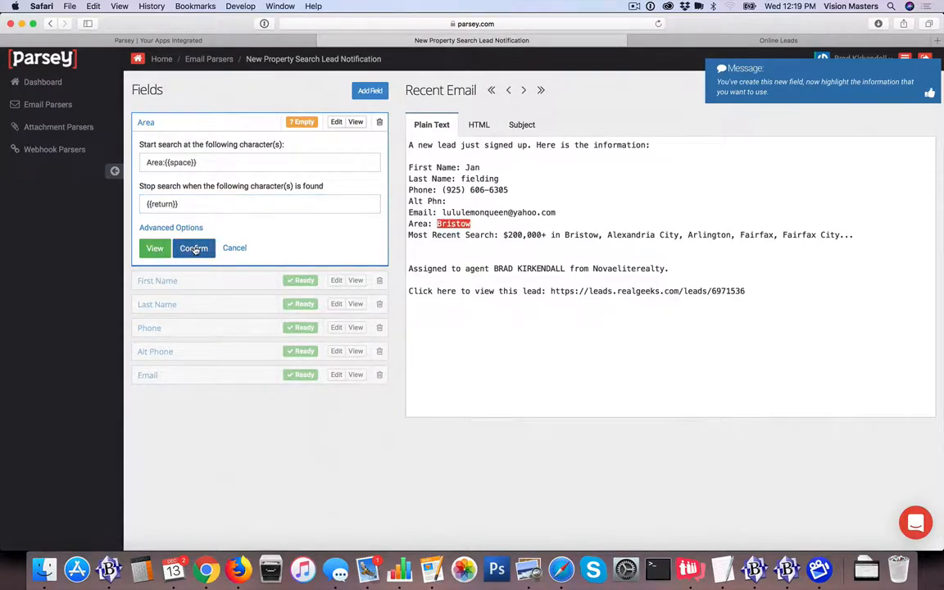
left_click(194, 250)
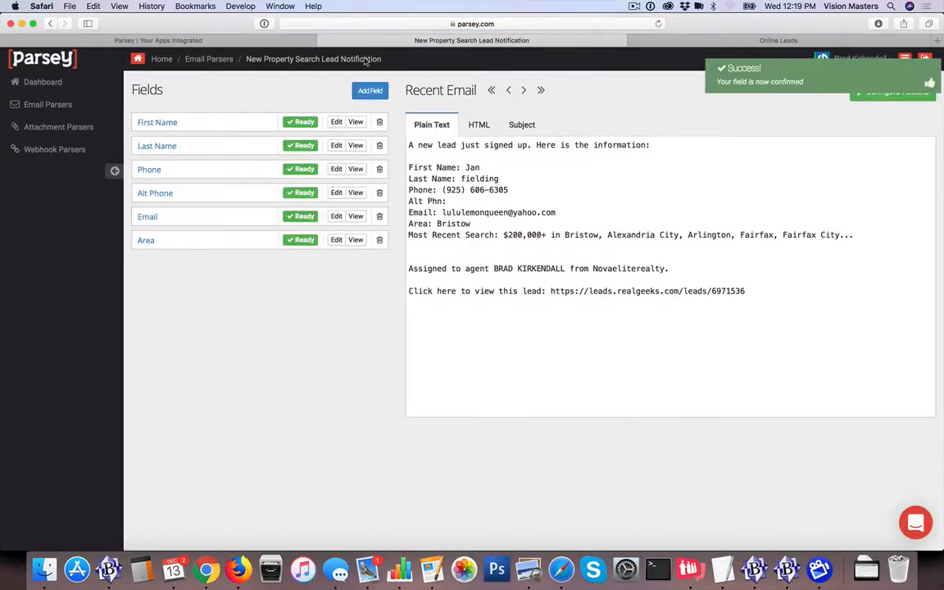
Step: Create a Most Recent Search field, map it to the full search description after "Most Recent Search:" and confirm the match
left_click(370, 91)
left_click(401, 131)
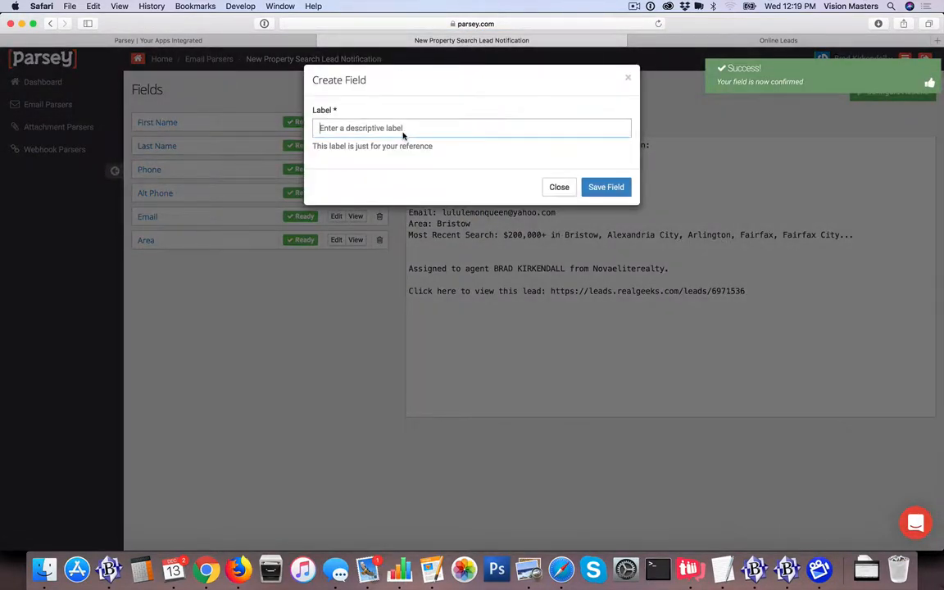
type("Most Recent Search")
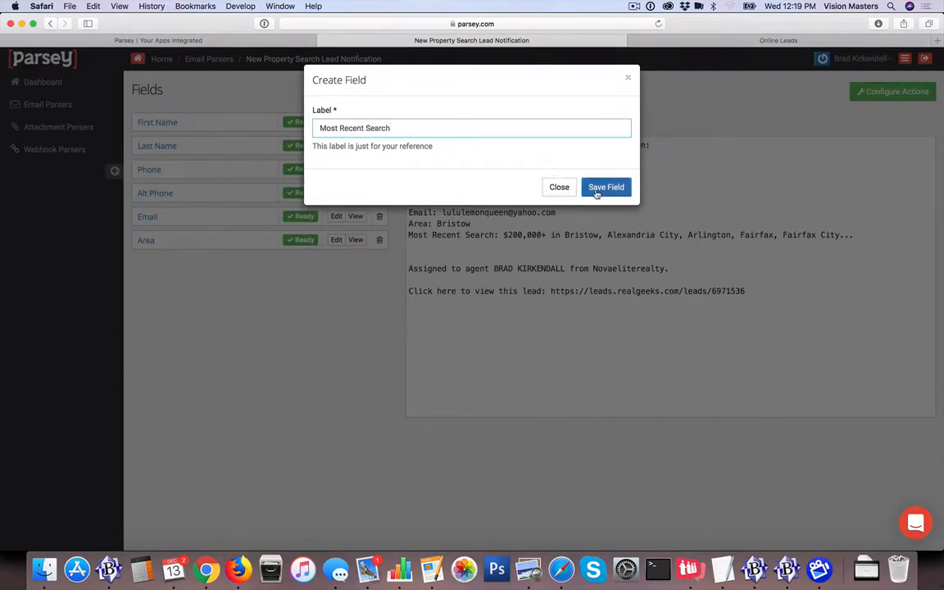
key("Return")
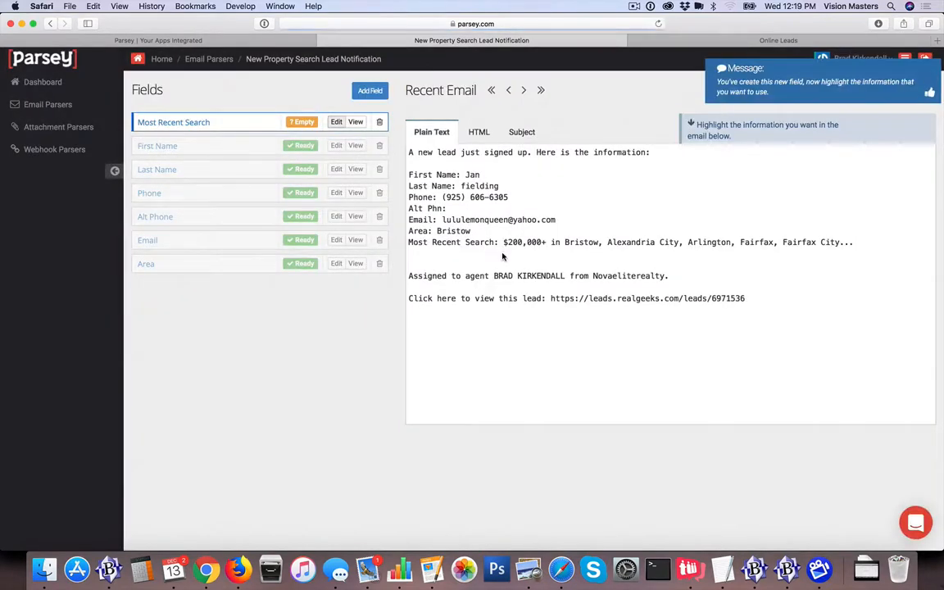
left_click_drag(594, 247, 859, 239)
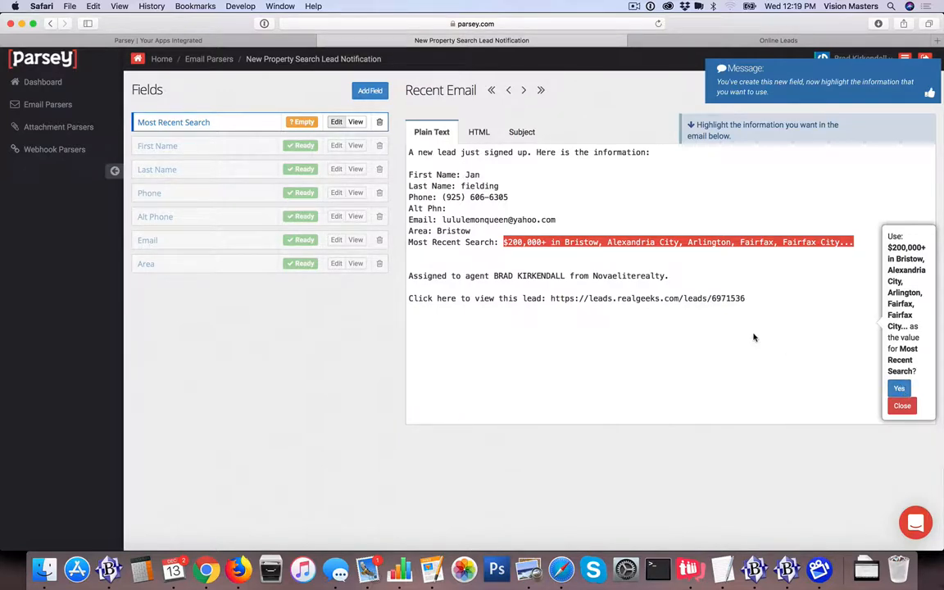
left_click(899, 388)
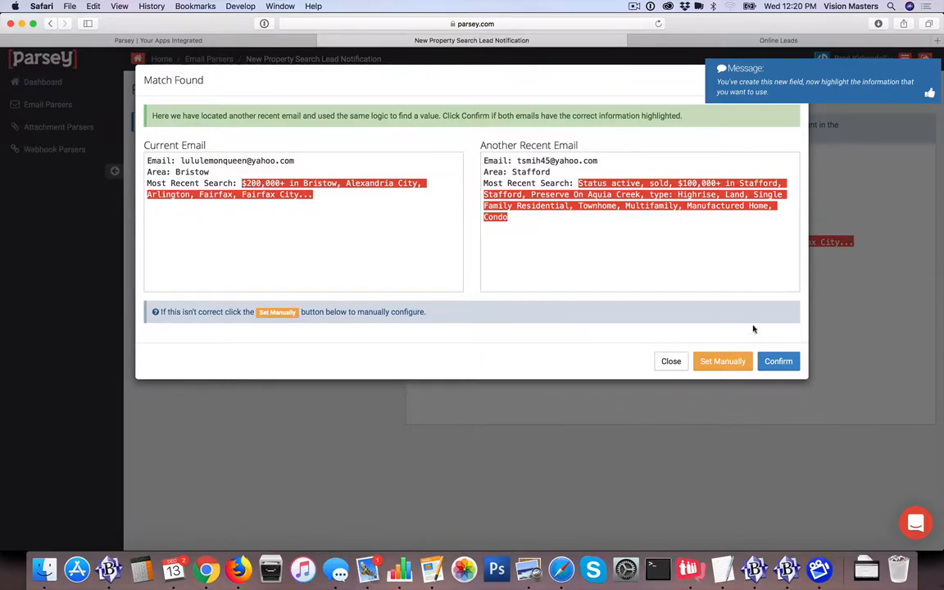
left_click(776, 360)
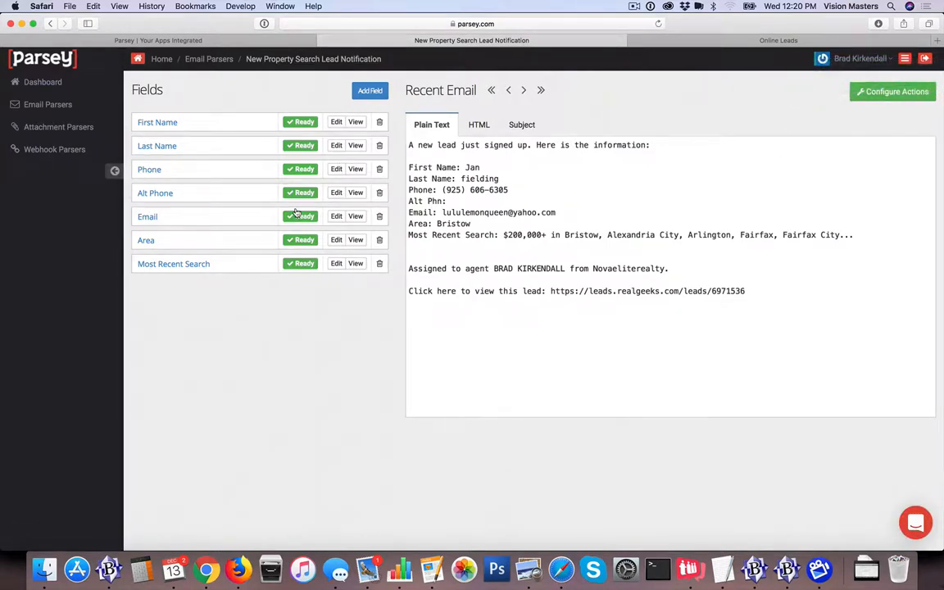
Step: Add an Infusionsoft action to the parser and connect it to the already configured Infusionsoft account
left_click(903, 94)
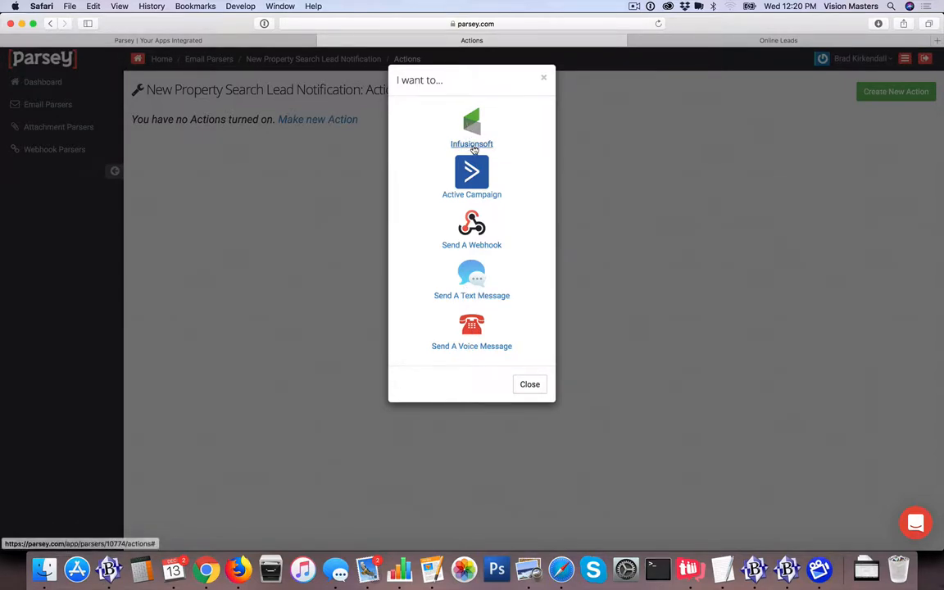
left_click(473, 145)
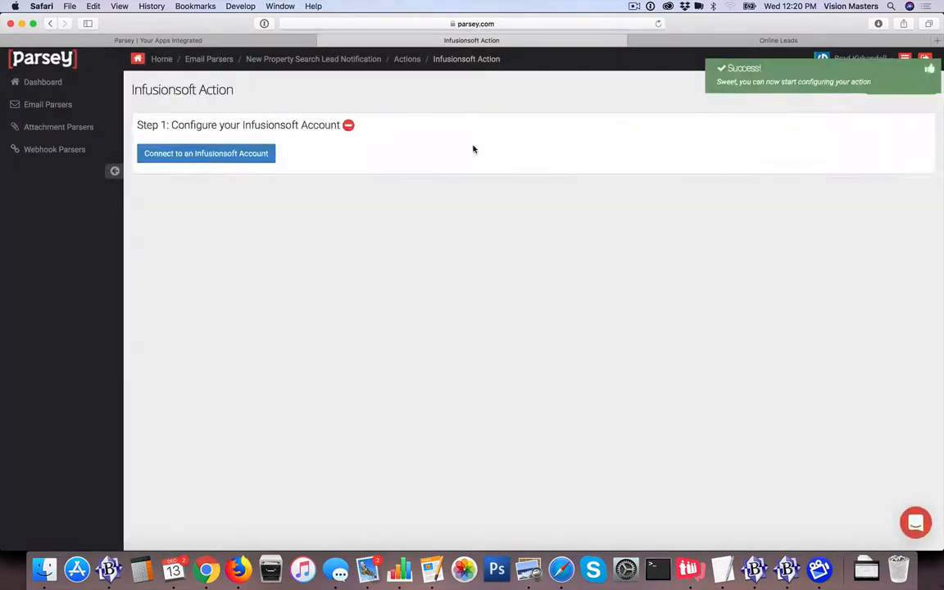
left_click(212, 157)
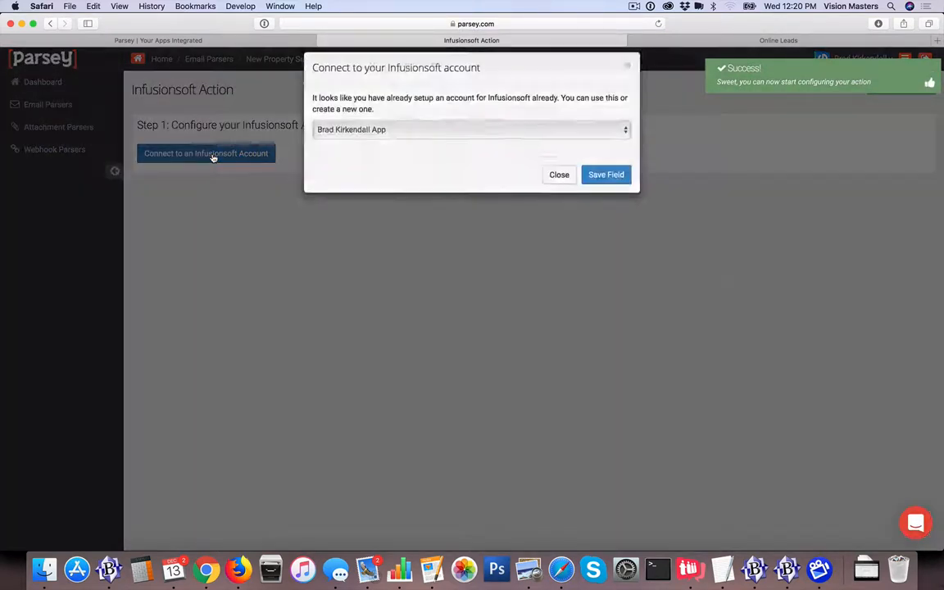
left_click(411, 143)
left_click(402, 143)
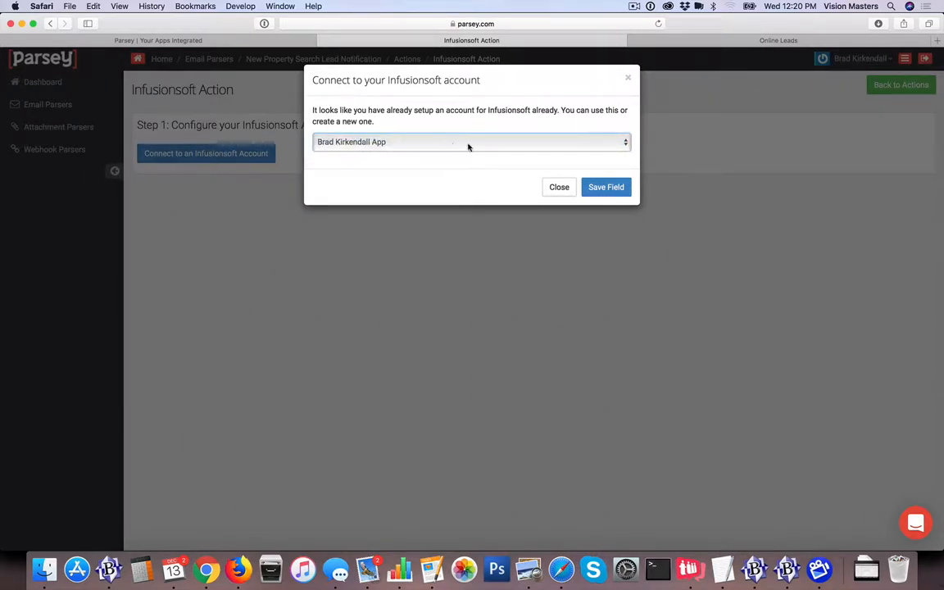
left_click(609, 186)
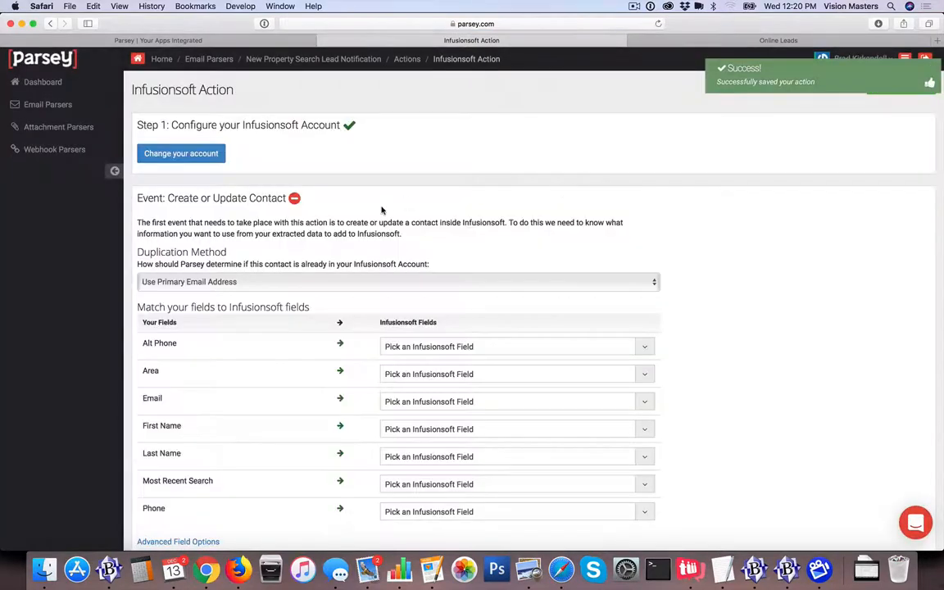
Step: Examine the Create or Update Contact event's duplication method and its list of fields to match
scroll(138, 221, "down", 2)
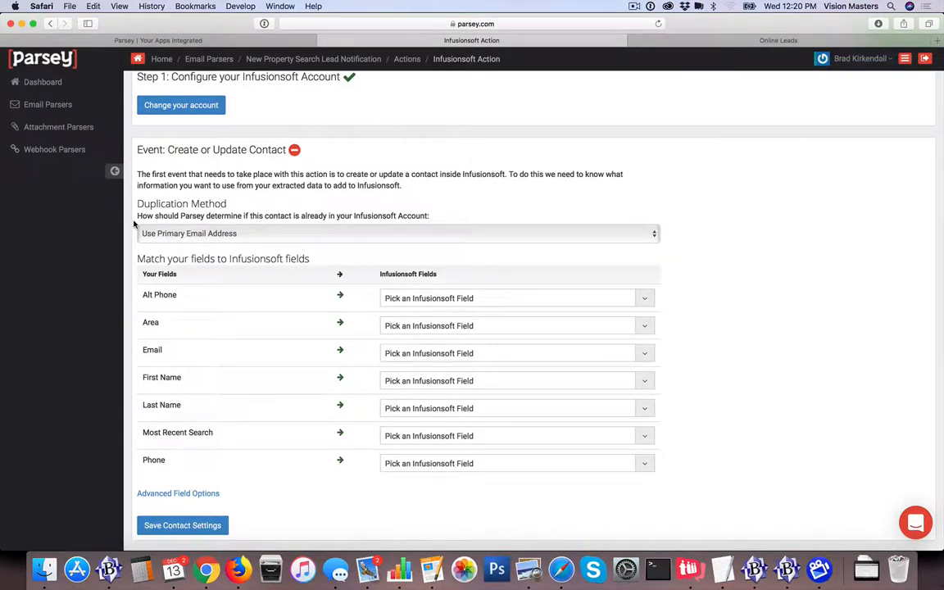
scroll(135, 223, "down", 1)
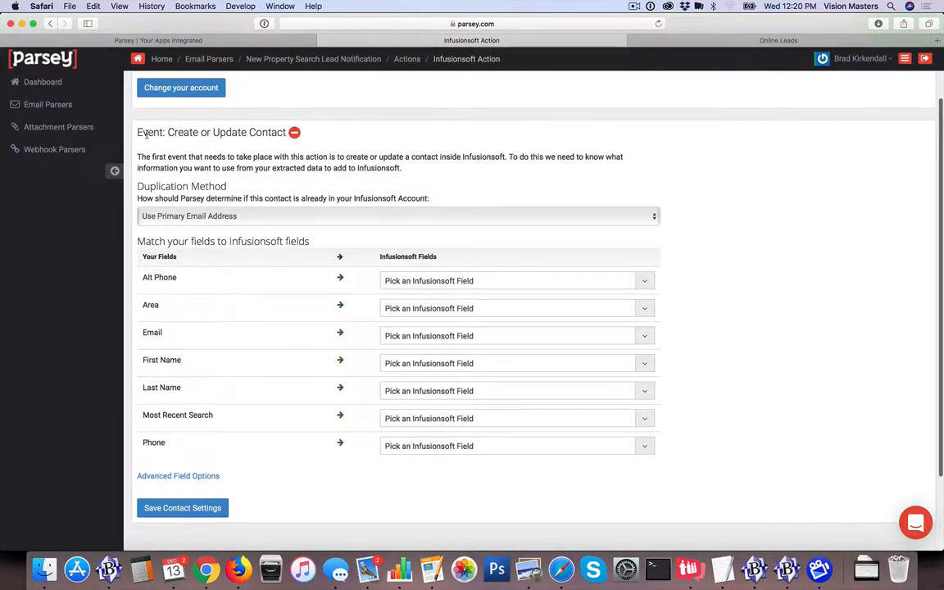
left_click_drag(137, 186, 228, 187)
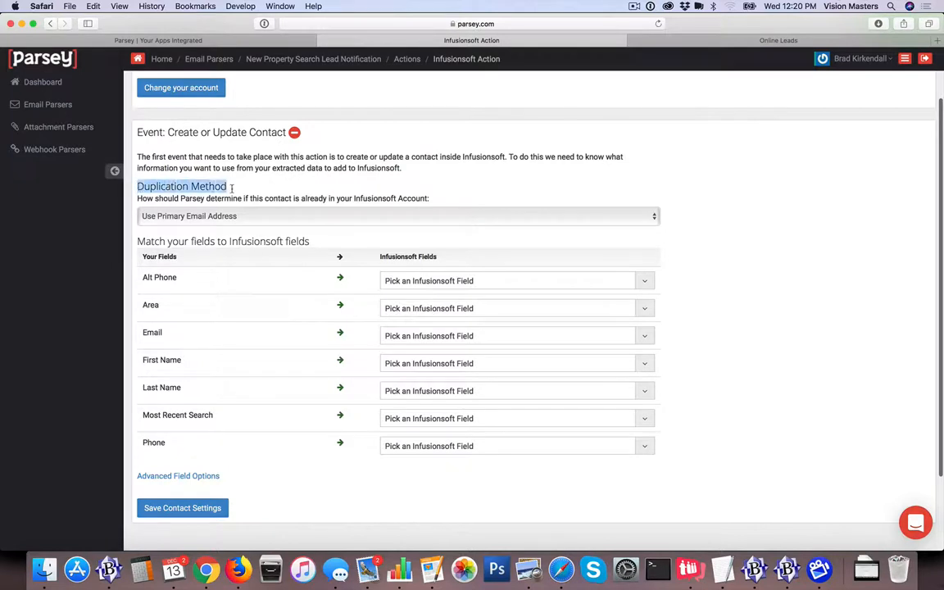
left_click_drag(138, 186, 213, 187)
left_click(241, 189)
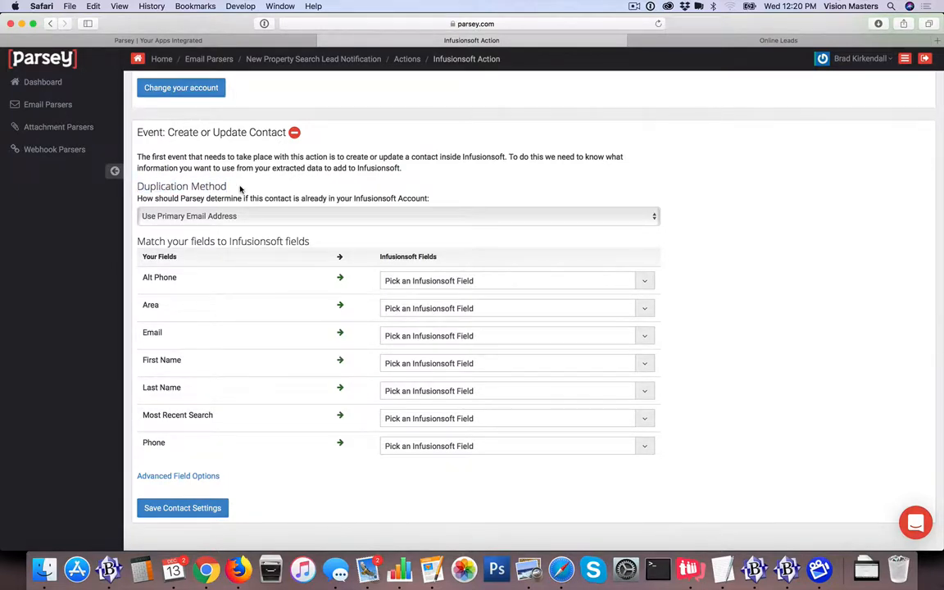
scroll(240, 190, "down", 1)
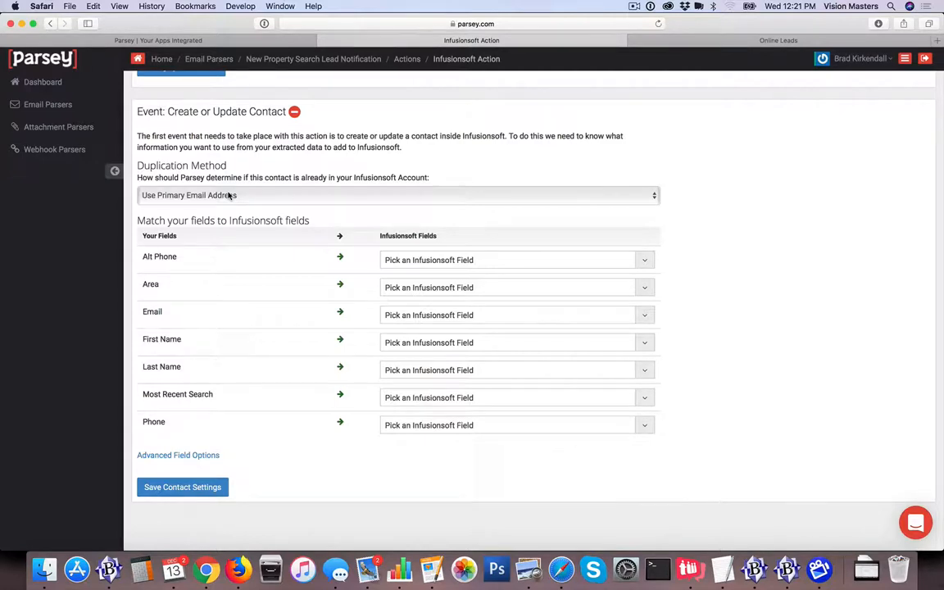
scroll(230, 195, "down", 2)
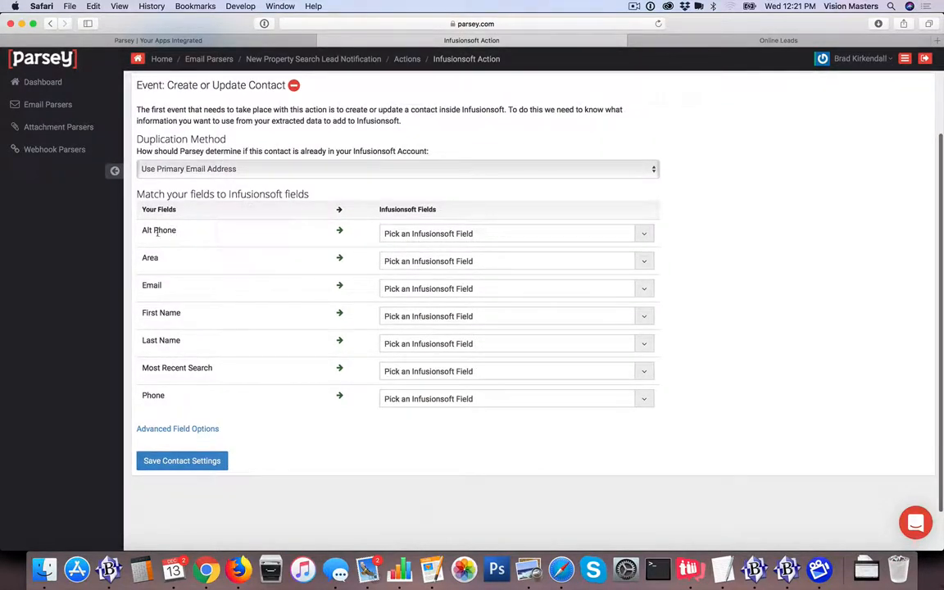
Step: Match the parser's Alt Phone field to the Infusionsoft field Phone2
left_click_drag(142, 230, 175, 231)
left_click(481, 234)
type("phone")
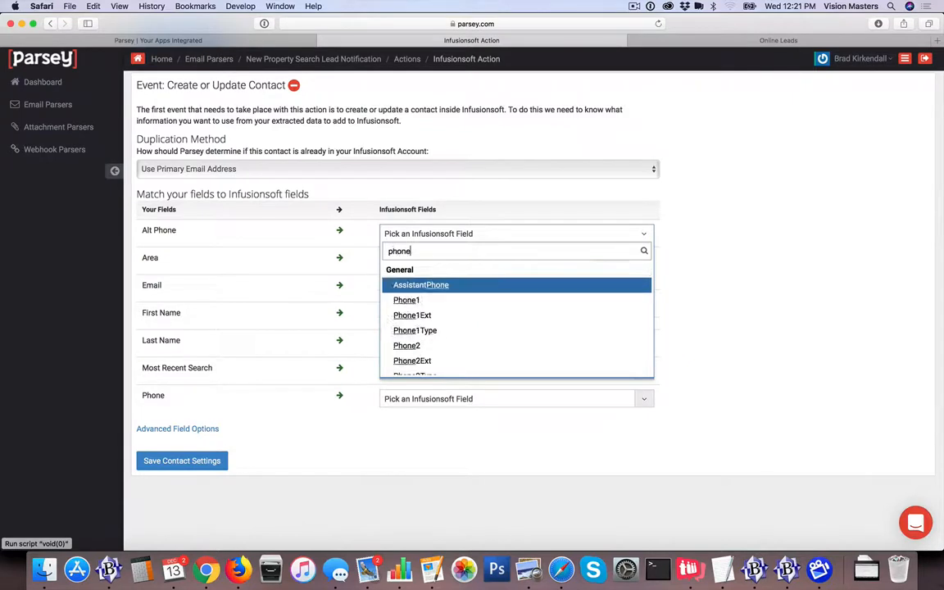
left_click(419, 345)
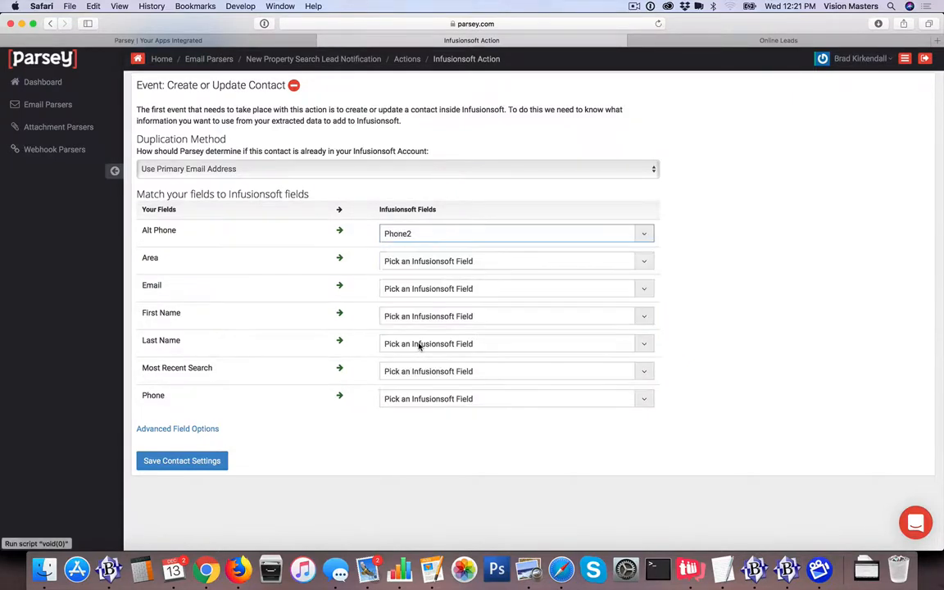
Step: Search the Infusionsoft fields for "area" as a match for the Area field and browse the available fields
left_click(394, 261)
type("area")
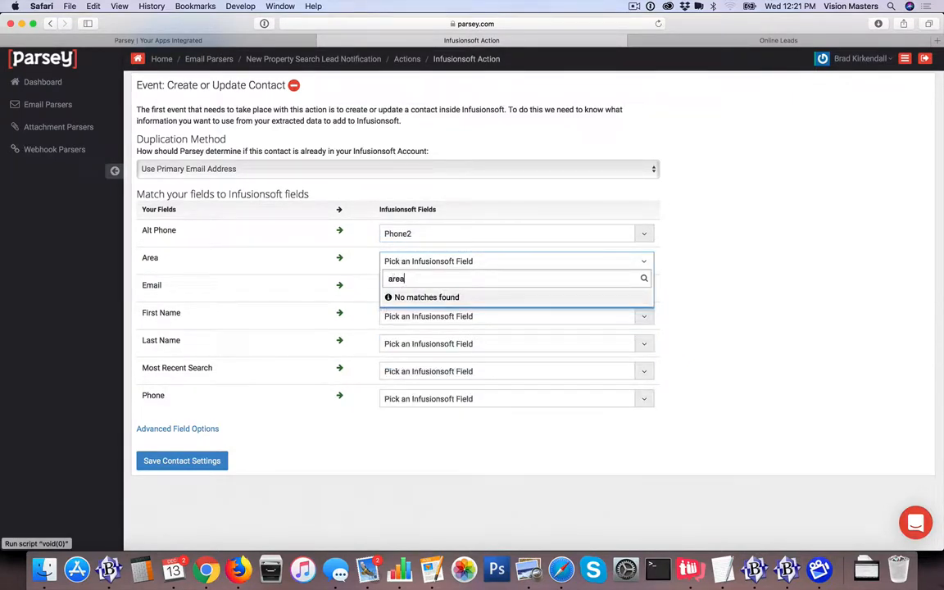
double_click(418, 285)
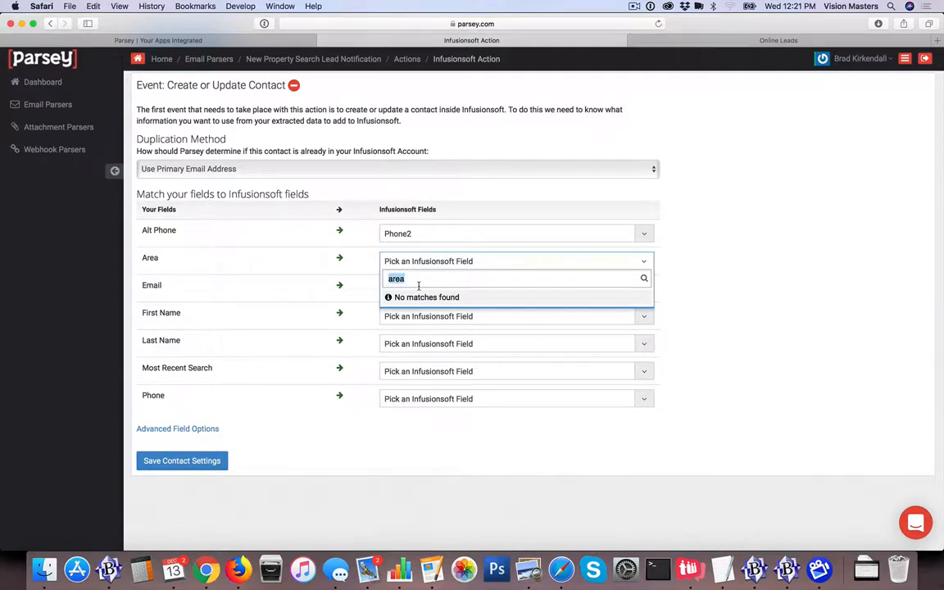
key("BackSpace")
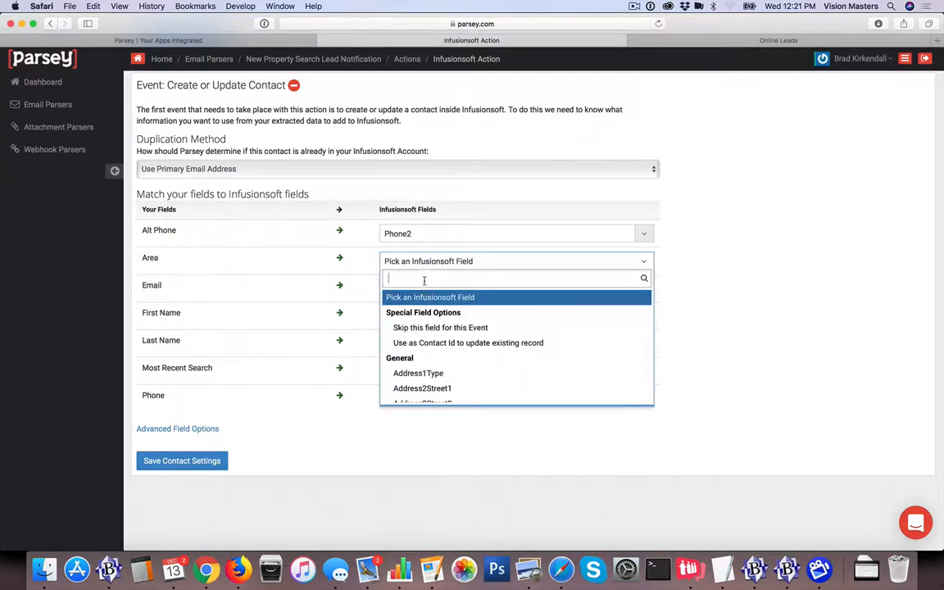
scroll(438, 328, "down", 5)
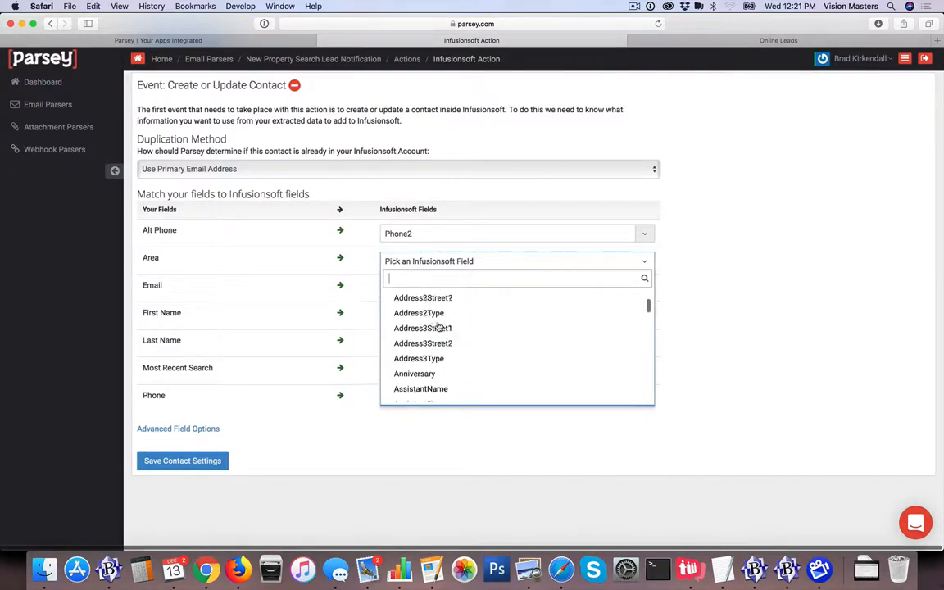
scroll(441, 324, "up", 8)
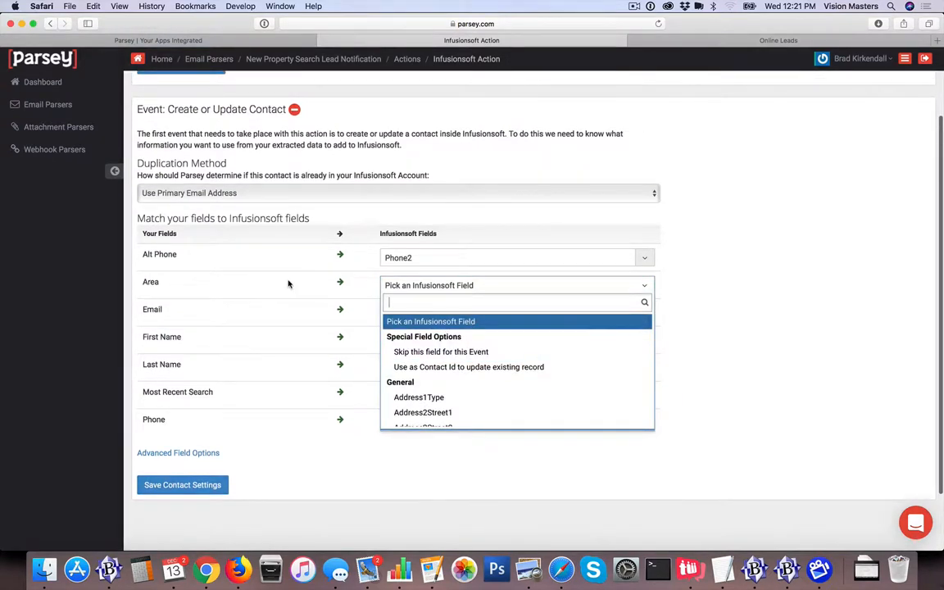
left_click(360, 279)
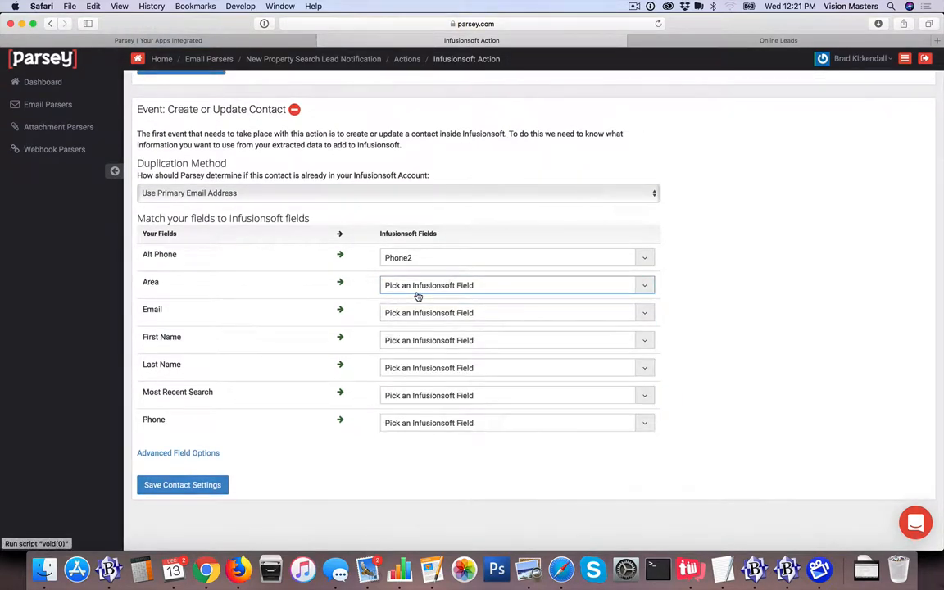
Step: Match the parser's Email field to the general Infusionsoft field Email
left_click(449, 318)
type("ed")
key("BackSpace")
type("mail")
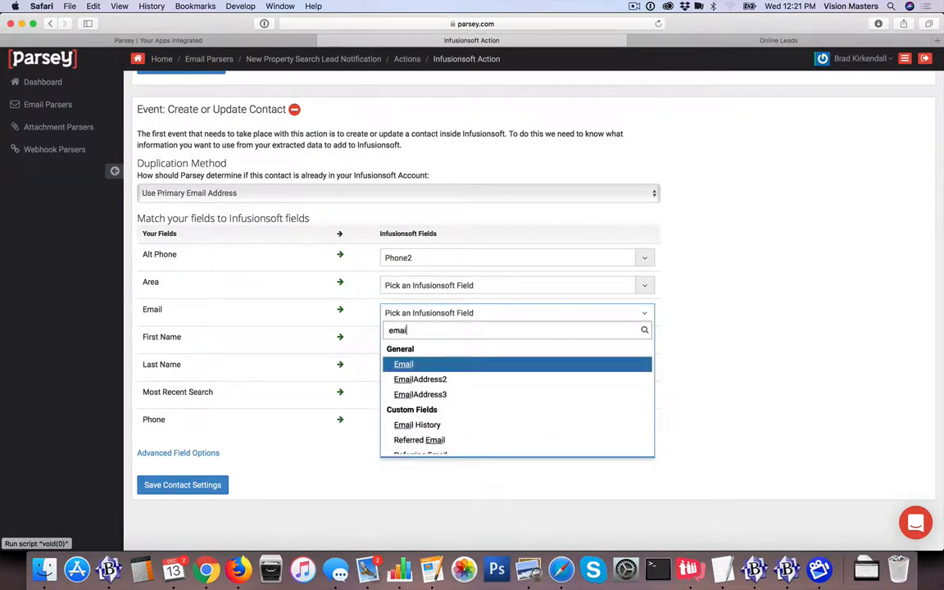
key("Return")
Step: Match the parser's First Name field to the Infusionsoft field FirstName
left_click(431, 340)
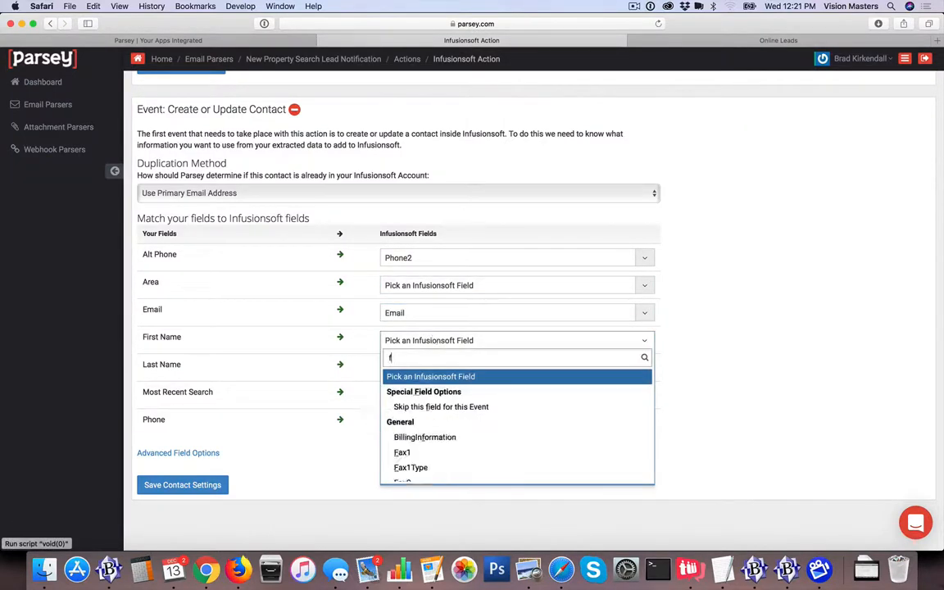
type("frist")
key("BackSpace")
key("BackSpace")
key("BackSpace")
key("BackSpace")
type("irst")
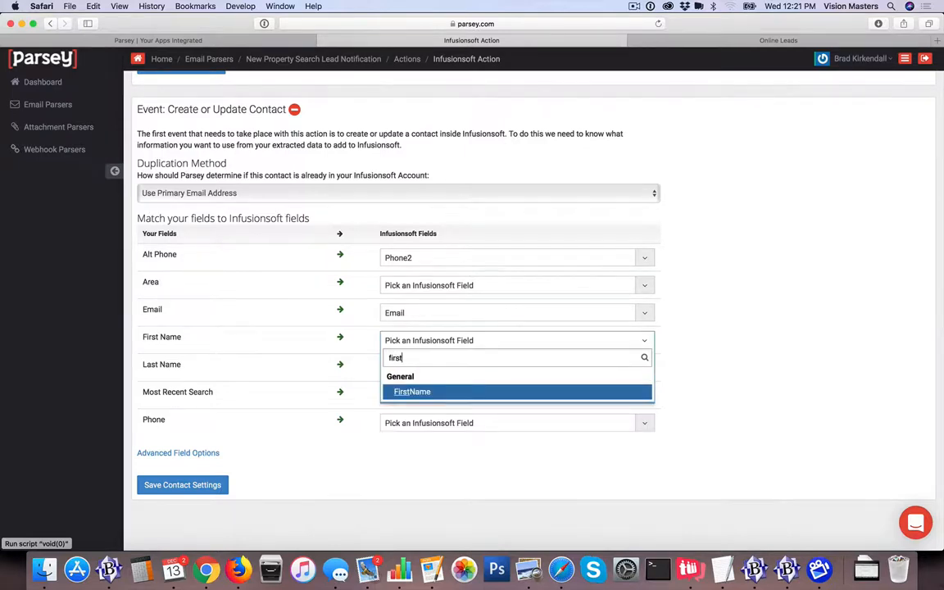
key("Return")
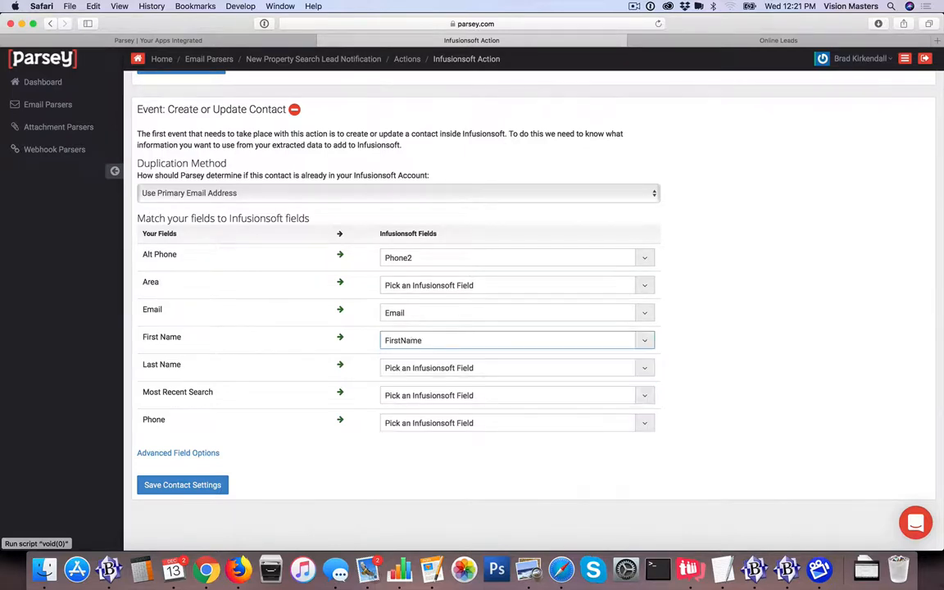
Step: Match the parser's Last Name field to the Infusionsoft field LastName
left_click(432, 369)
type("last")
key("Return")
Step: Search the Infusionsoft fields for "most" and for "search" as a match for the Most Recent Search field
scroll(286, 390, "down", 2)
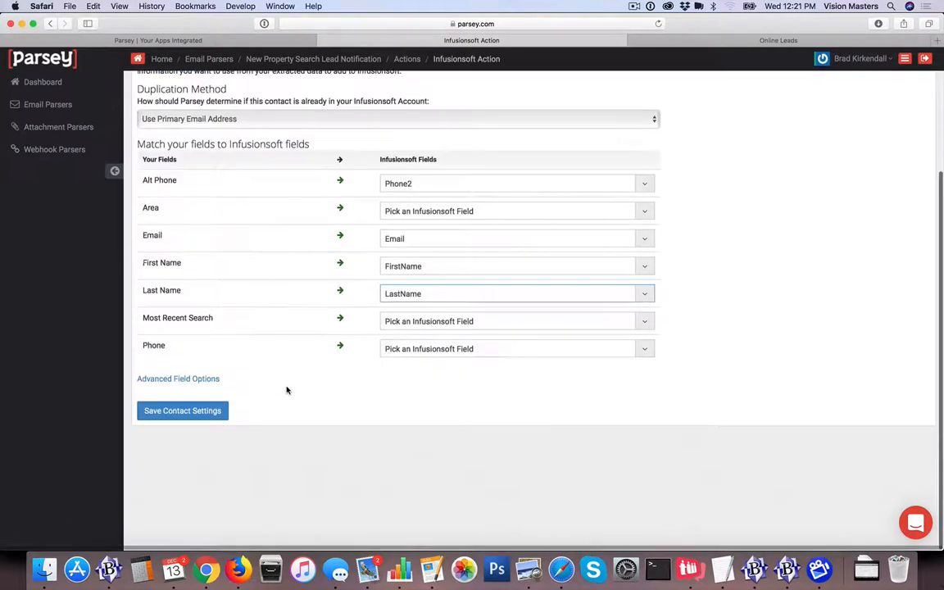
left_click(415, 323)
type("most")
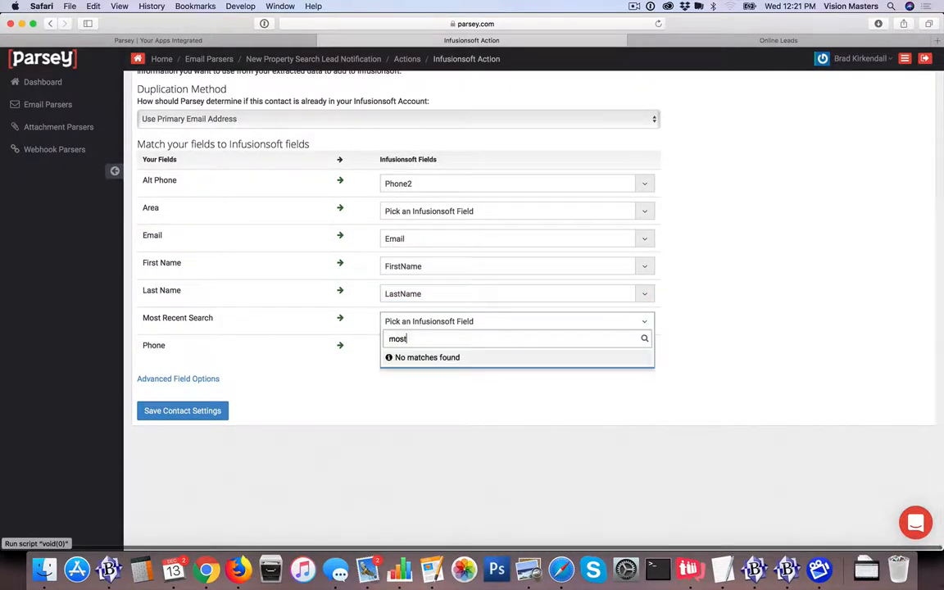
key("BackSpace")
key("BackSpace")
key("BackSpace")
key("BackSpace")
type("seaRc")
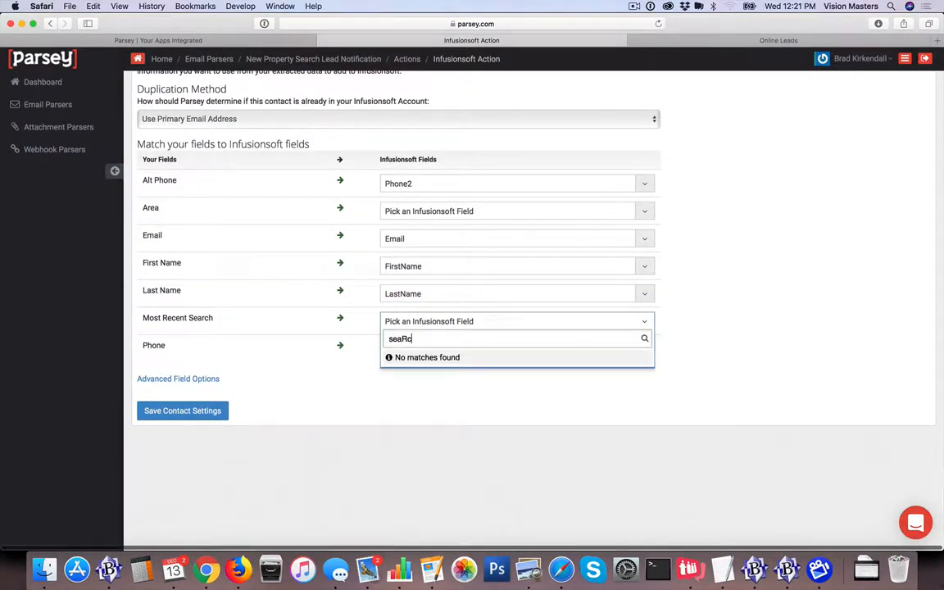
key("super+a")
key("BackSpace")
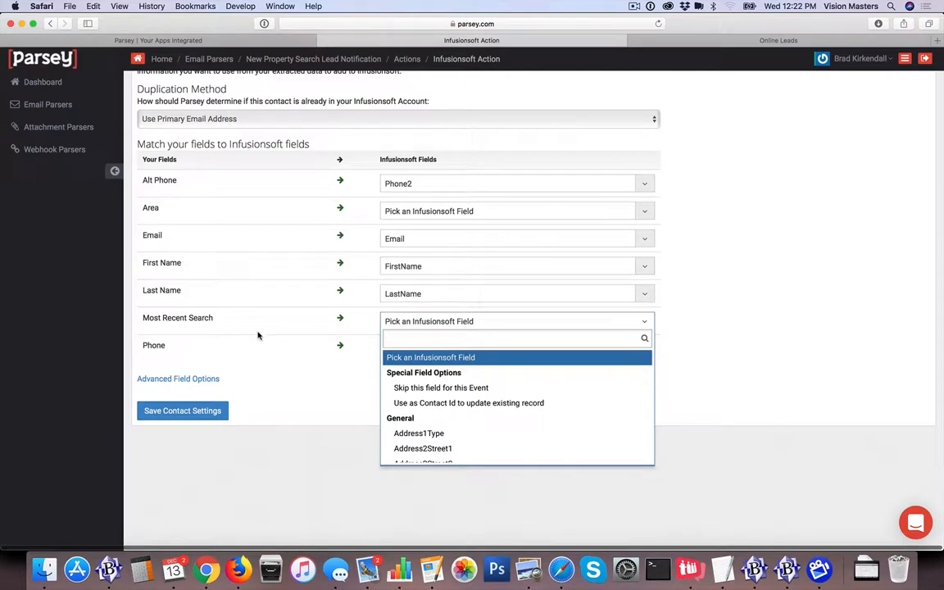
key("Escape")
Step: Match the parser's Phone field to the Infusionsoft field Phone1
left_click(414, 348)
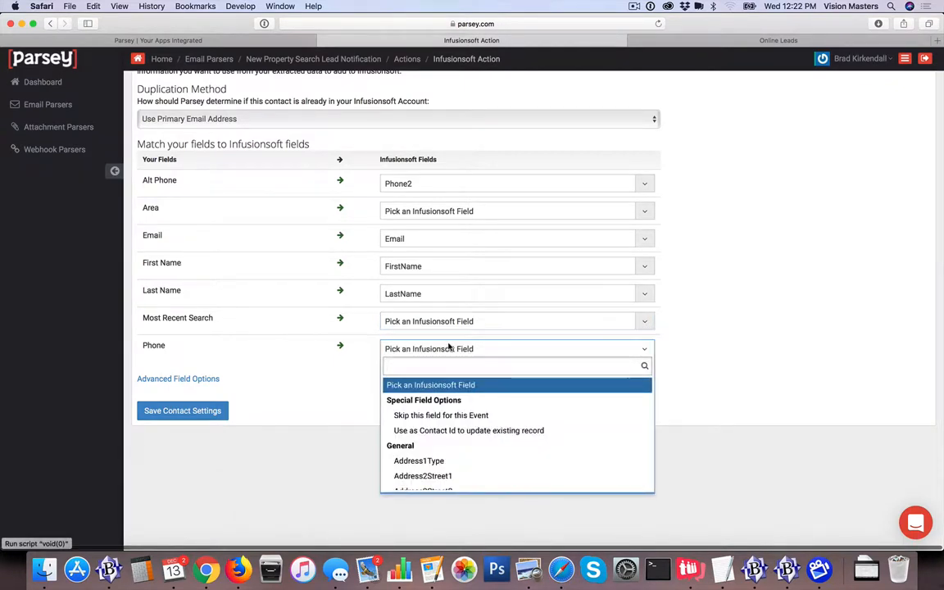
type("phone")
key("Down")
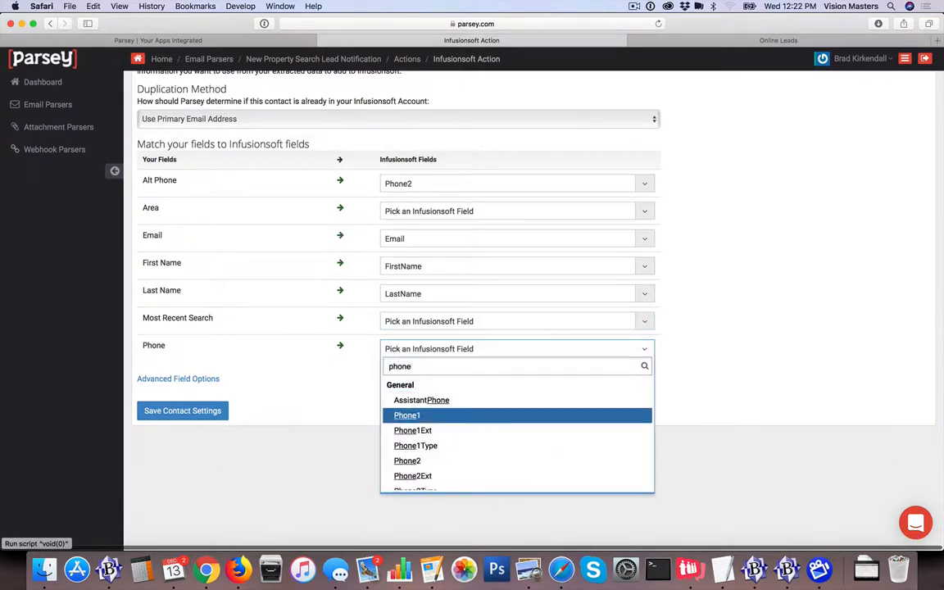
key("Return")
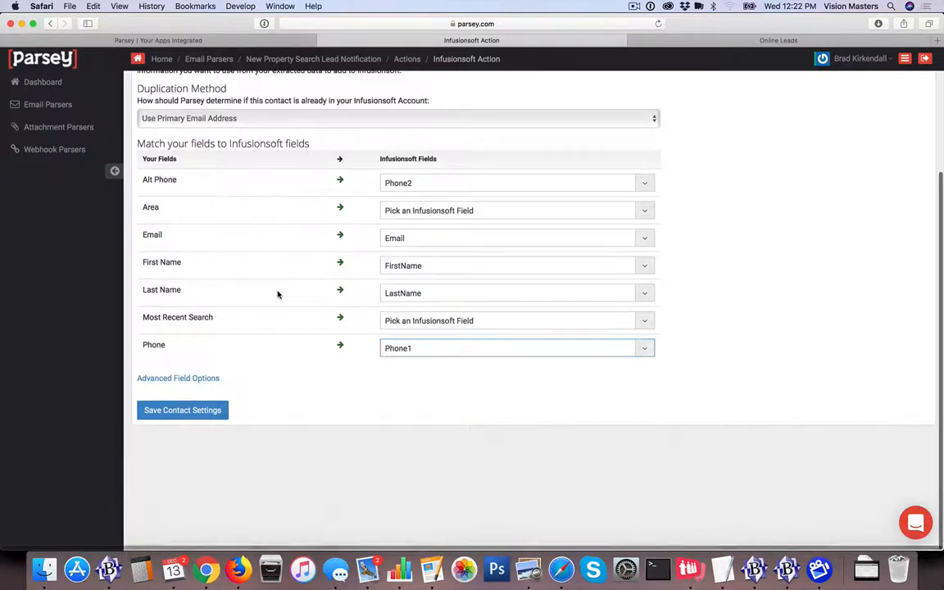
Step: Show the advanced field options and assign the custom value row to the Infusionsoft field Leadsource
left_click(202, 380)
scroll(289, 309, "down", 3)
scroll(289, 309, "down", 1)
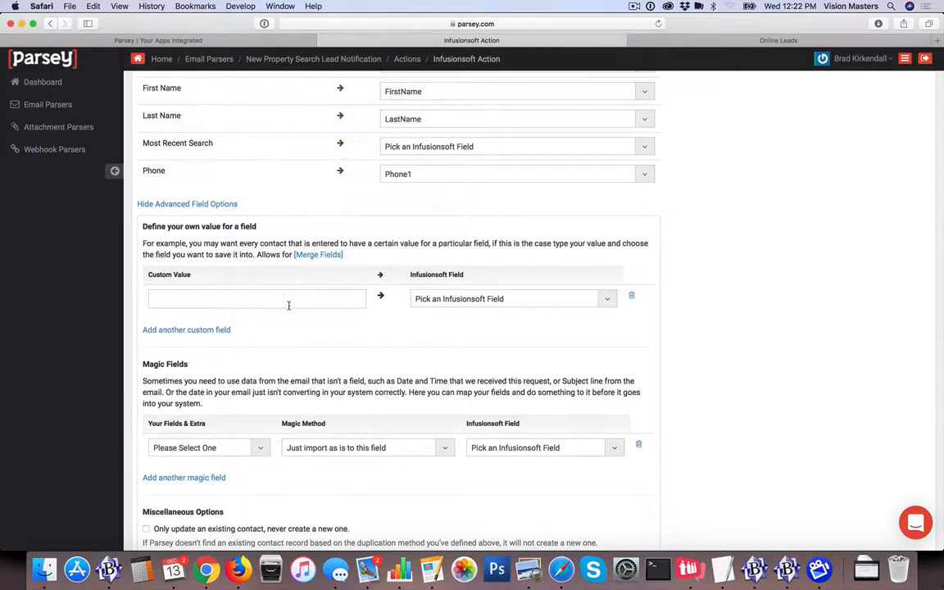
left_click(455, 300)
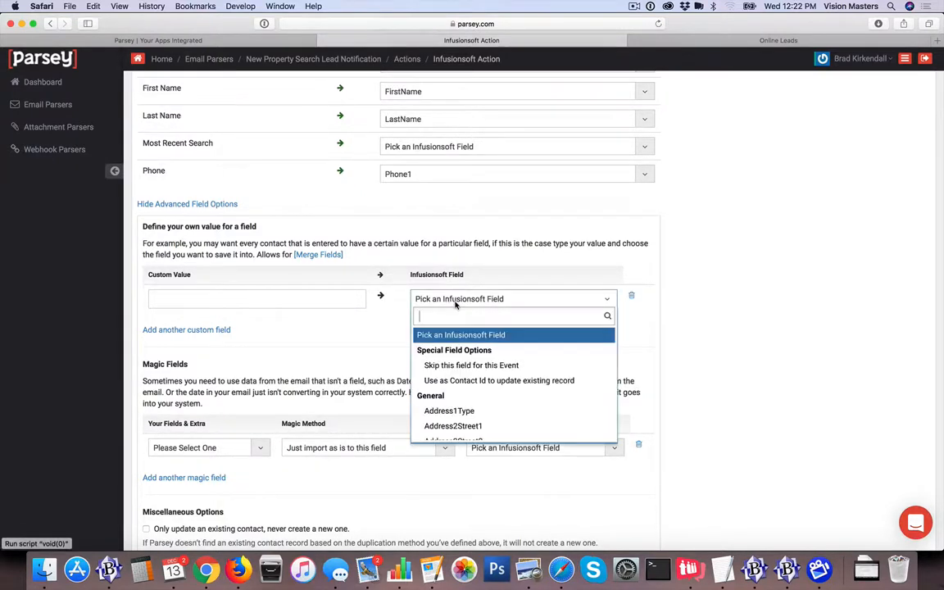
type("lead")
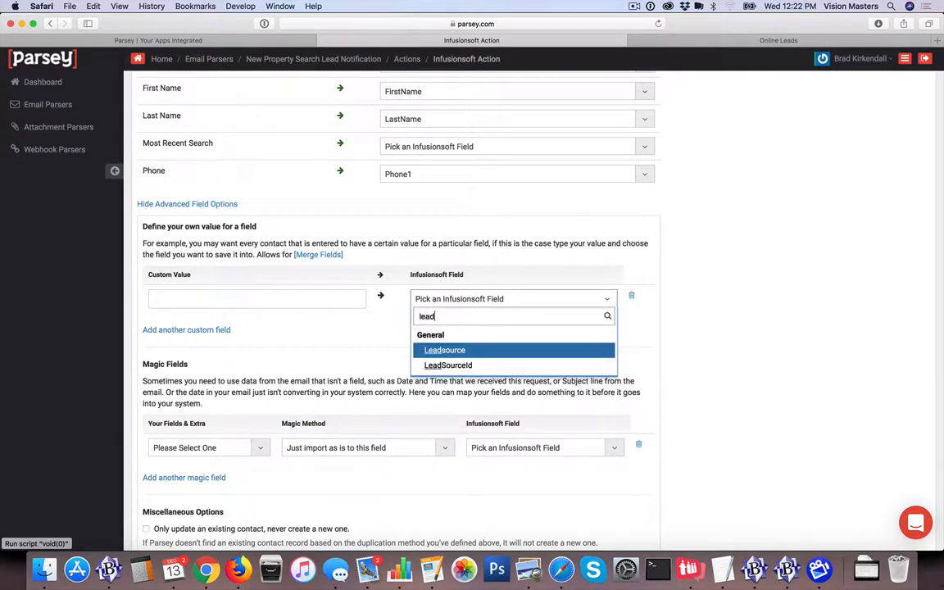
key("Return")
left_click(373, 293)
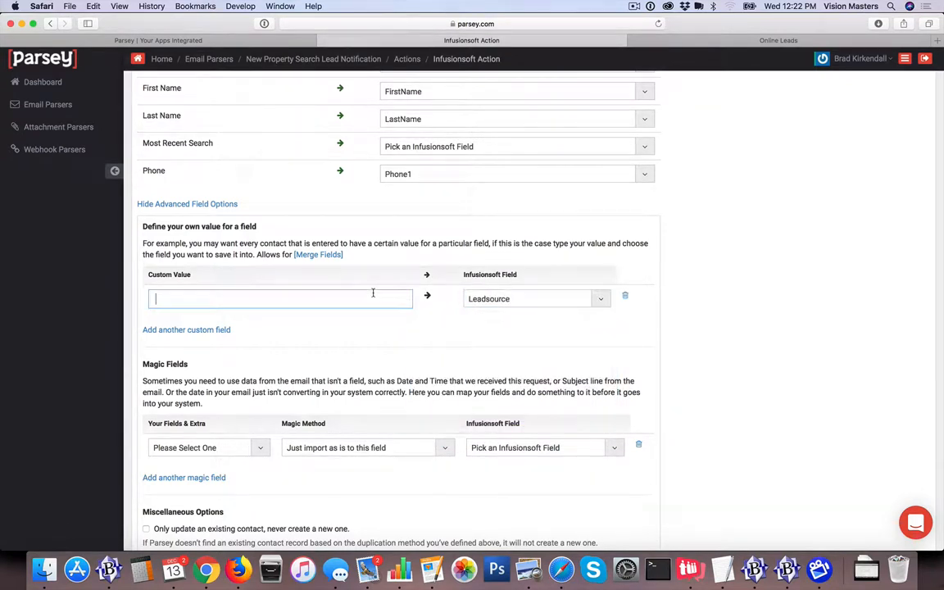
type("Website")
key("super+a")
key("BackSpace")
left_click(583, 300)
scroll(503, 350, "up", 5)
scroll(459, 344, "up", 5)
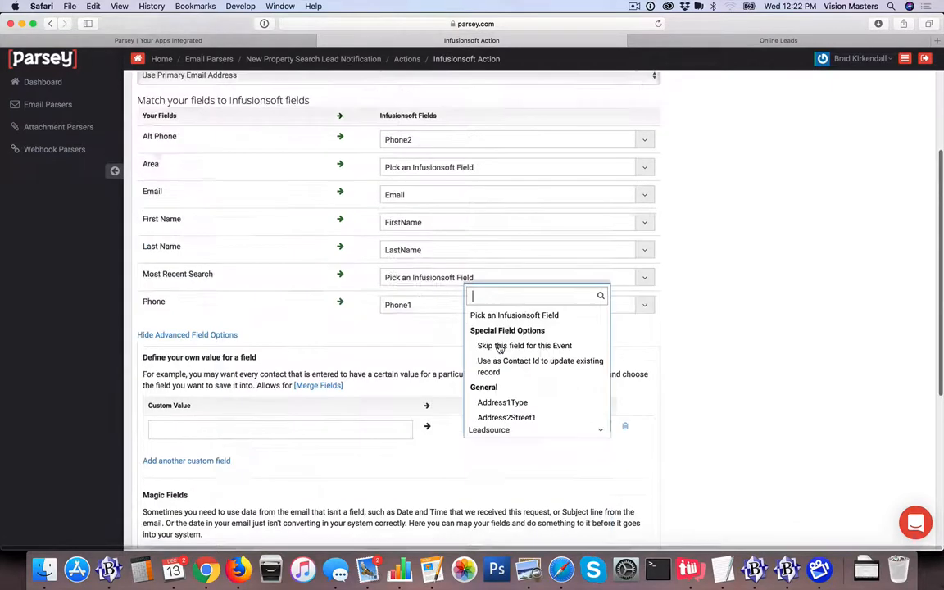
scroll(322, 447, "down", 6)
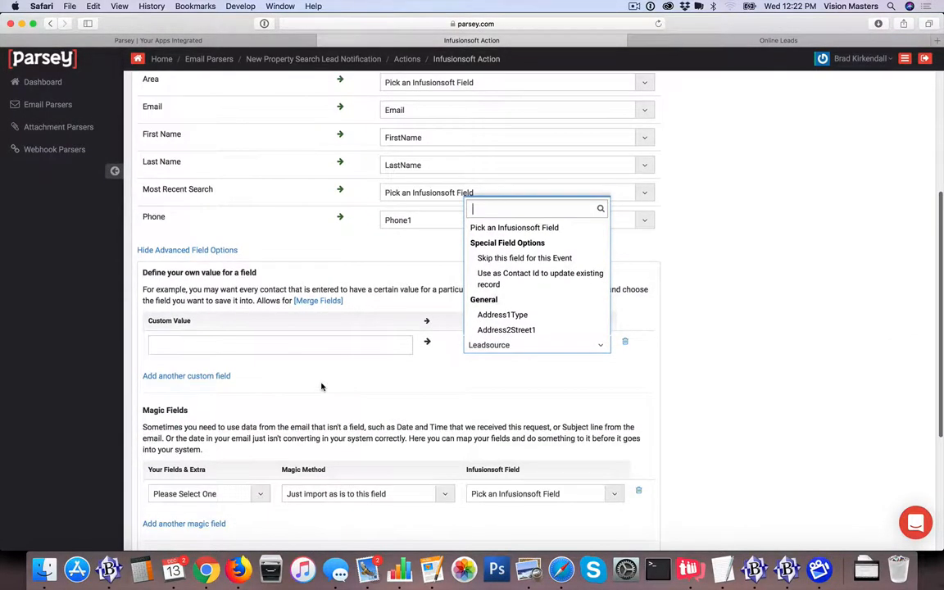
left_click(385, 268)
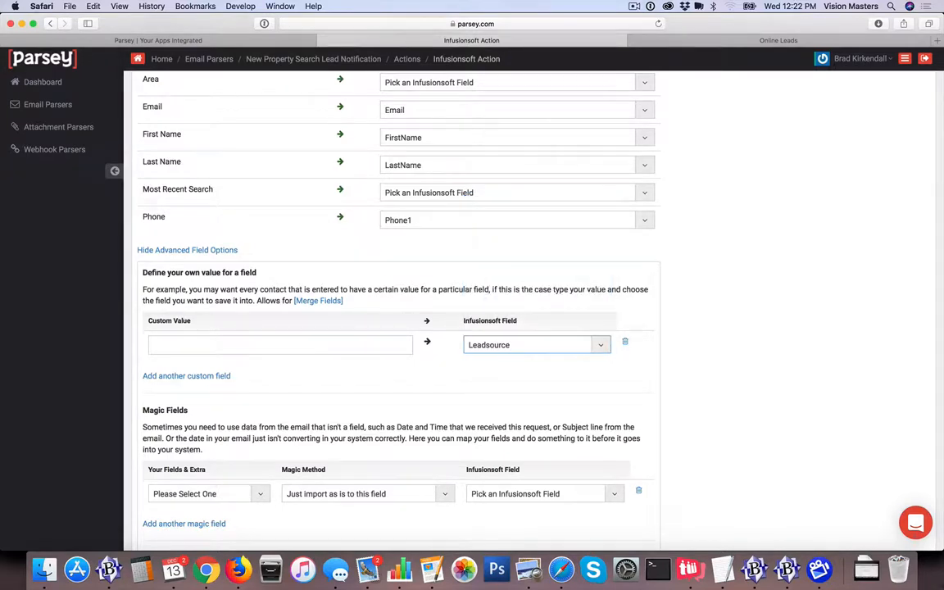
scroll(418, 271, "down", 3)
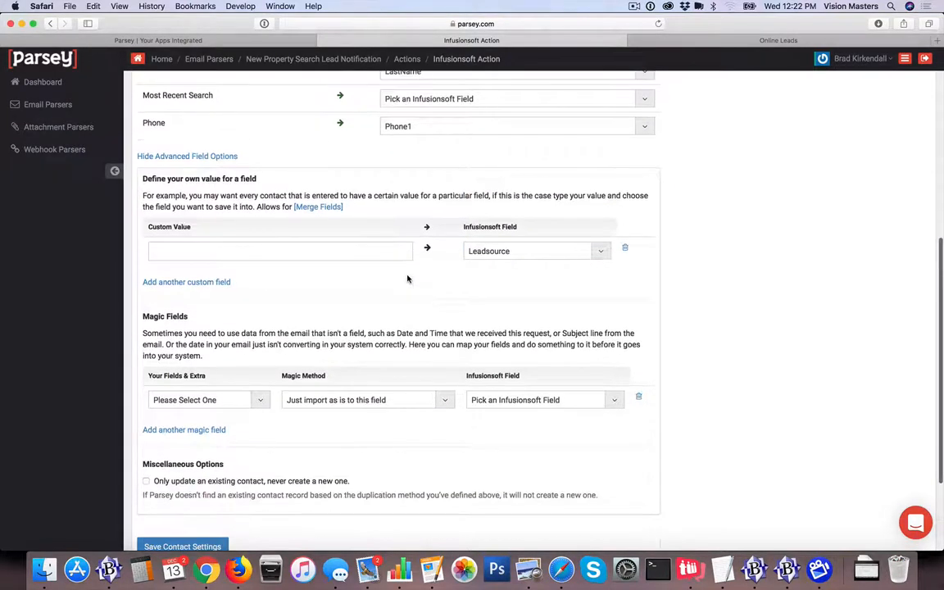
Step: Add three empty custom field rows below the Leadsource row and delete them again
scroll(285, 283, "down", 2)
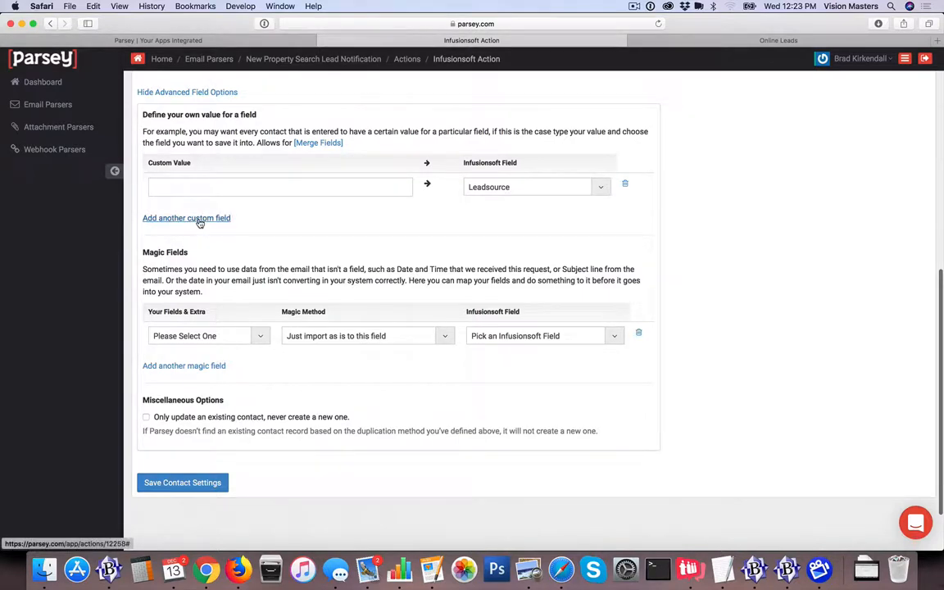
left_click(200, 222)
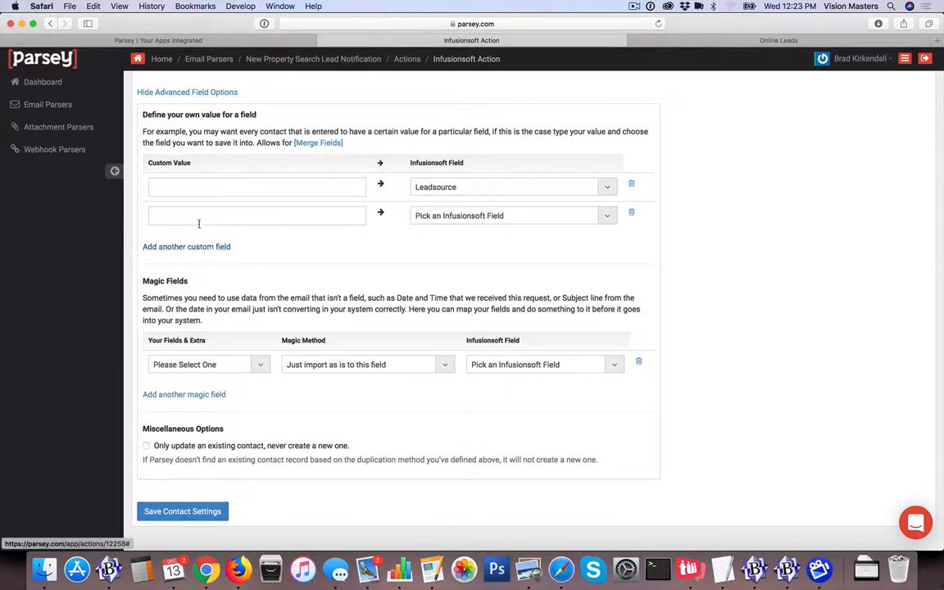
left_click(202, 245)
left_click(189, 274)
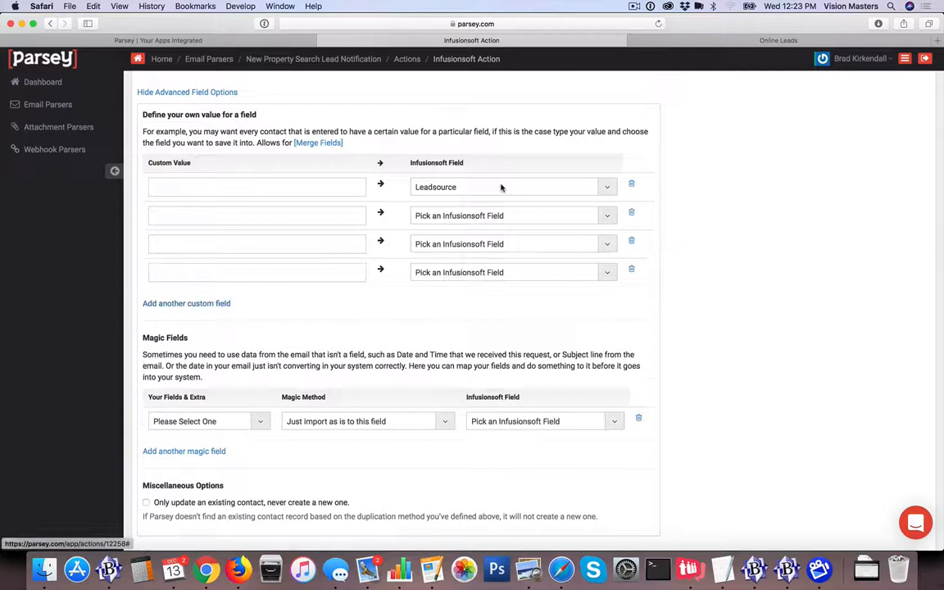
left_click(631, 214)
left_click(632, 214)
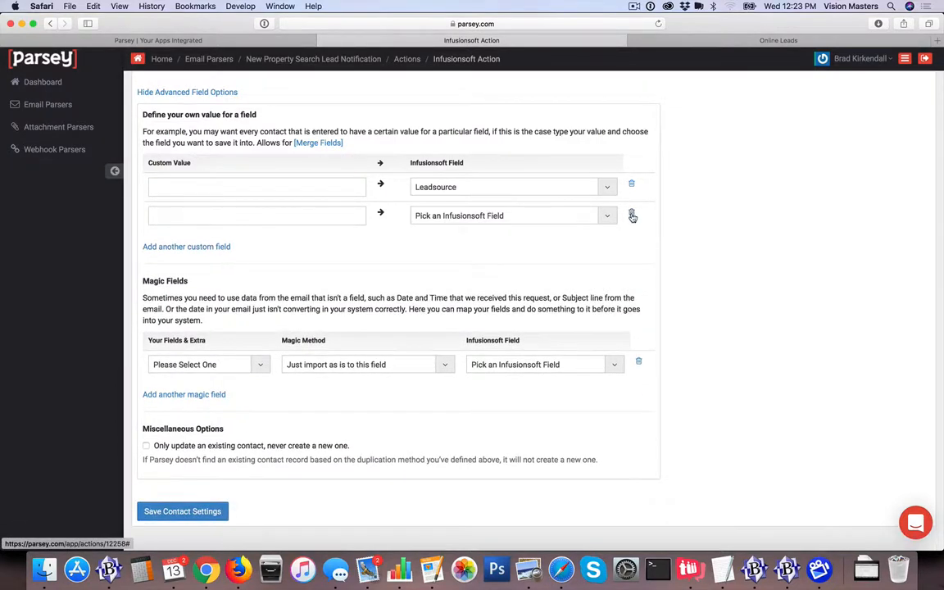
left_click(631, 216)
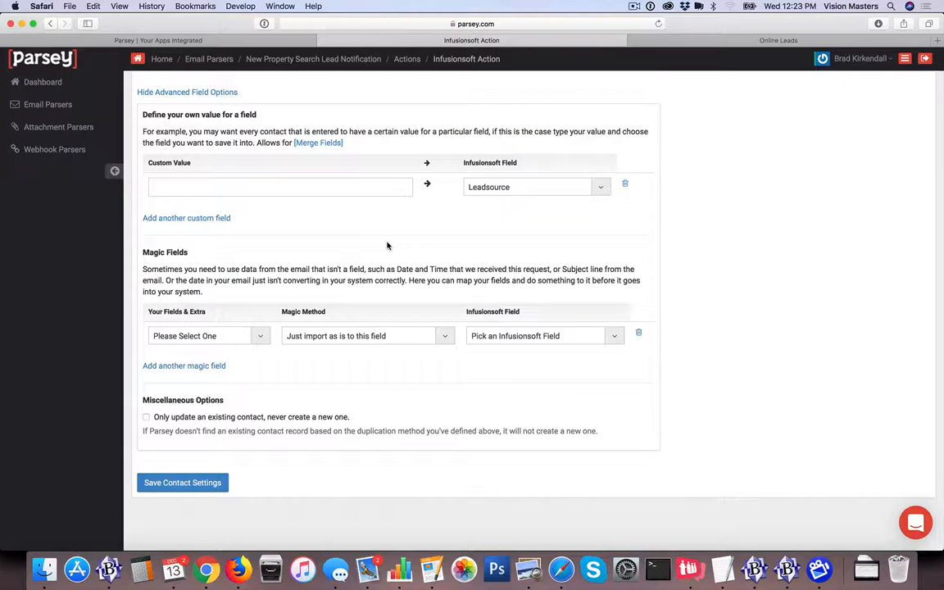
Step: Choose the parser's First Name as the source field of the first magic field row
scroll(388, 246, "down", 2)
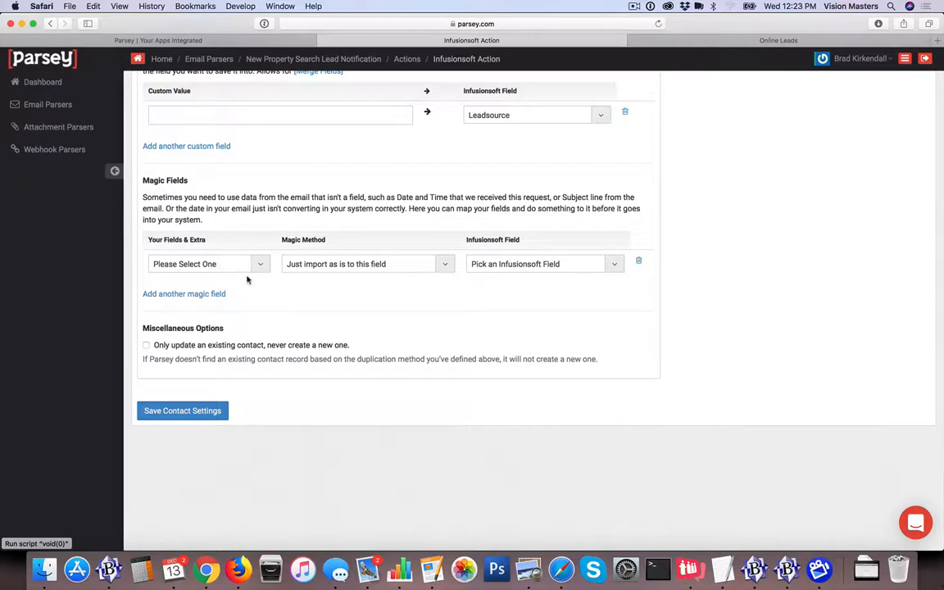
left_click(258, 268)
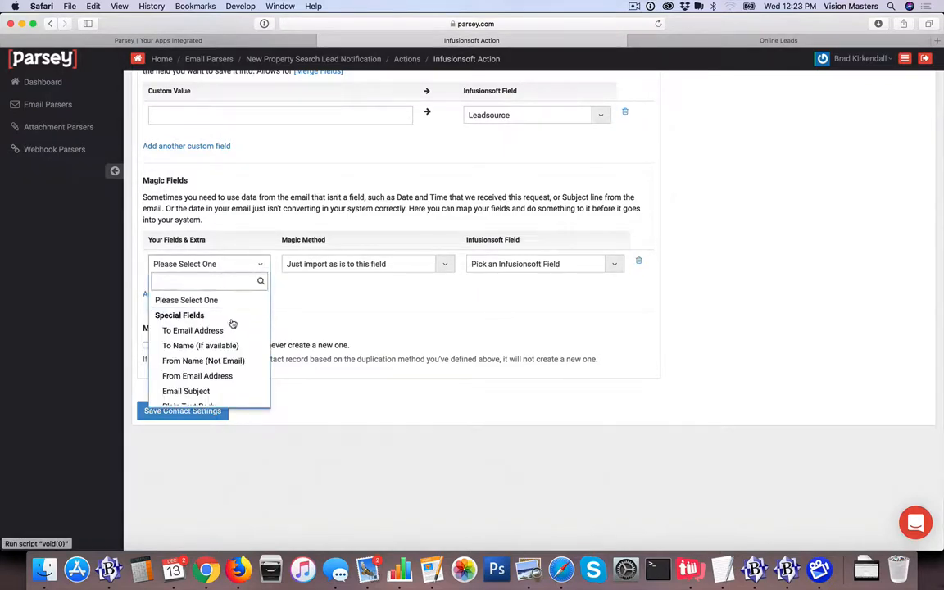
type("firs")
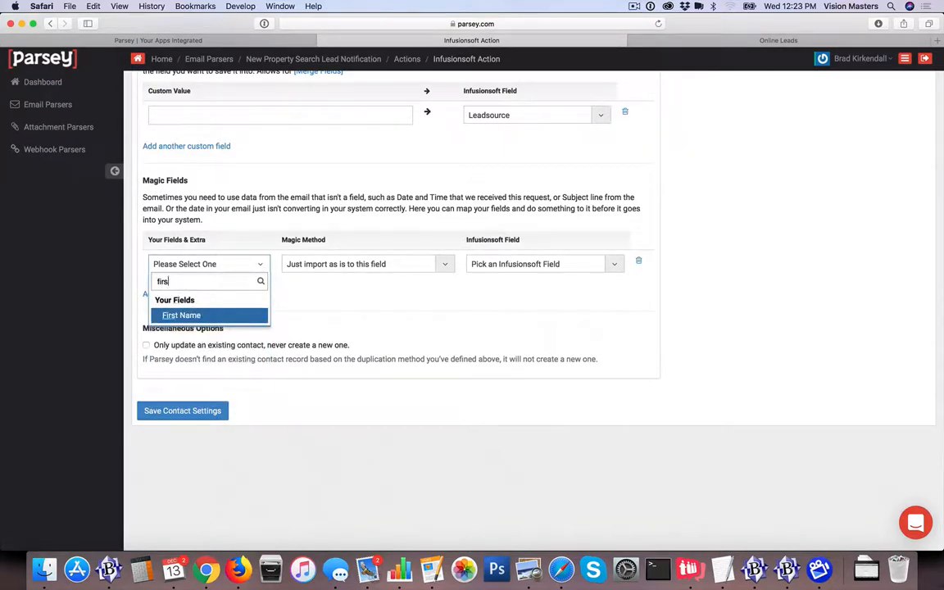
key("Return")
Step: Look through the magic methods for the First Name row and choose Capitalize First Word
left_click(360, 267)
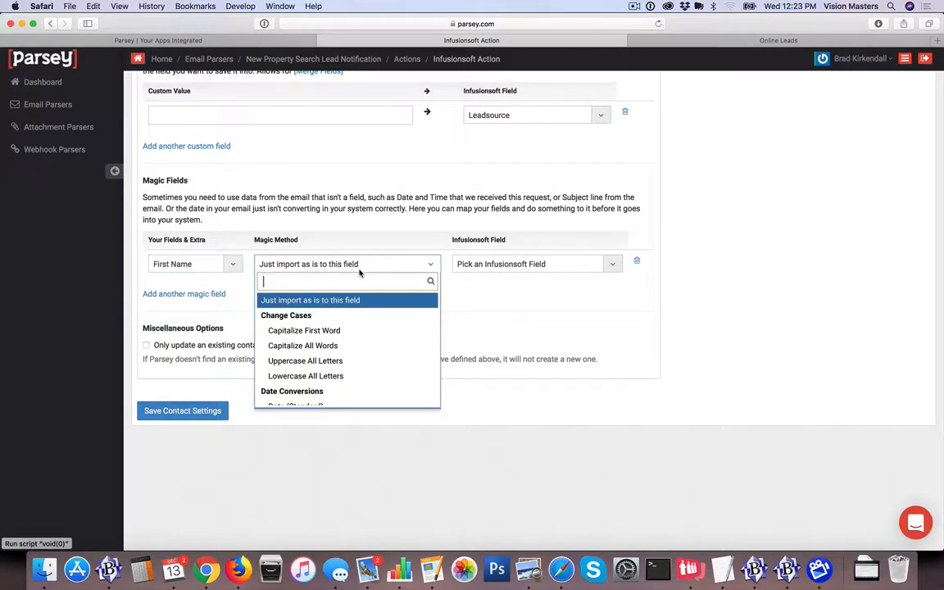
scroll(346, 332, "down", 2)
scroll(346, 332, "up", 1)
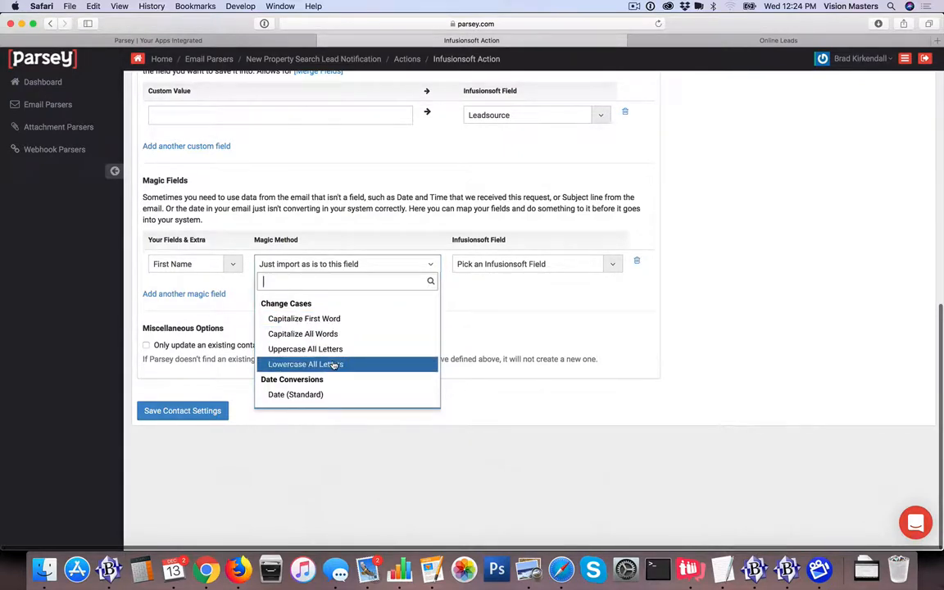
scroll(333, 365, "down", 1)
scroll(333, 365, "down", 3)
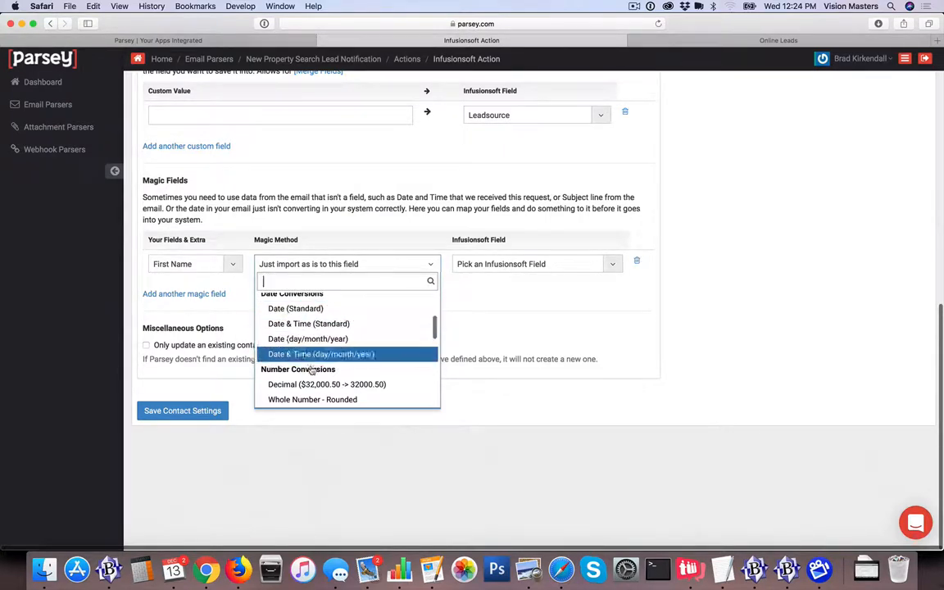
scroll(316, 330, "down", 3)
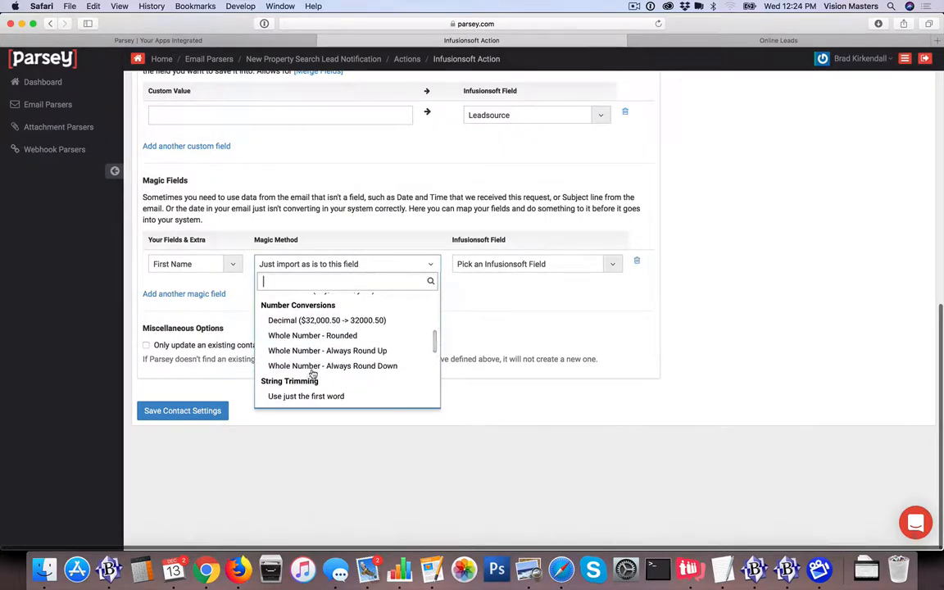
scroll(314, 339, "down", 2)
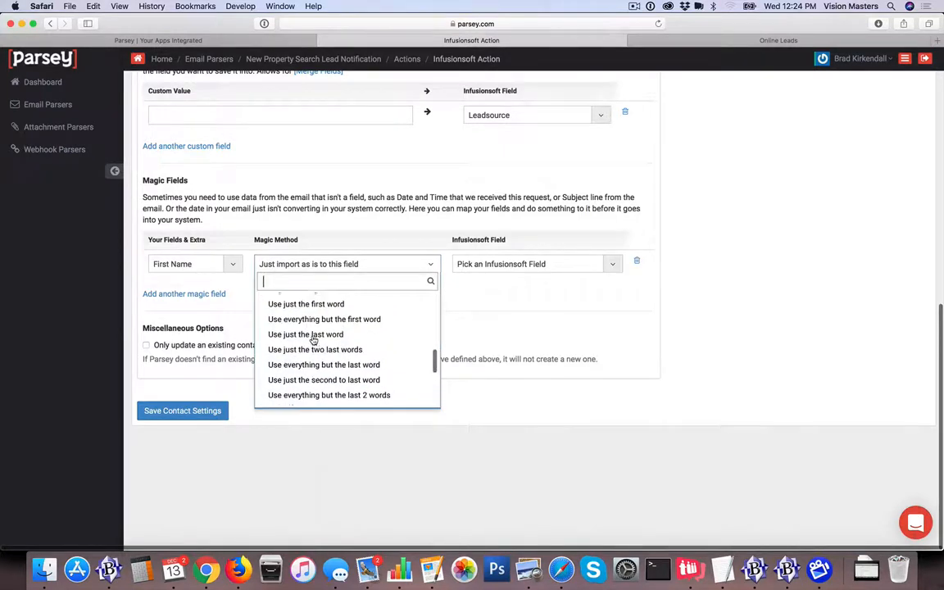
scroll(314, 340, "up", 1)
scroll(314, 340, "down", 1)
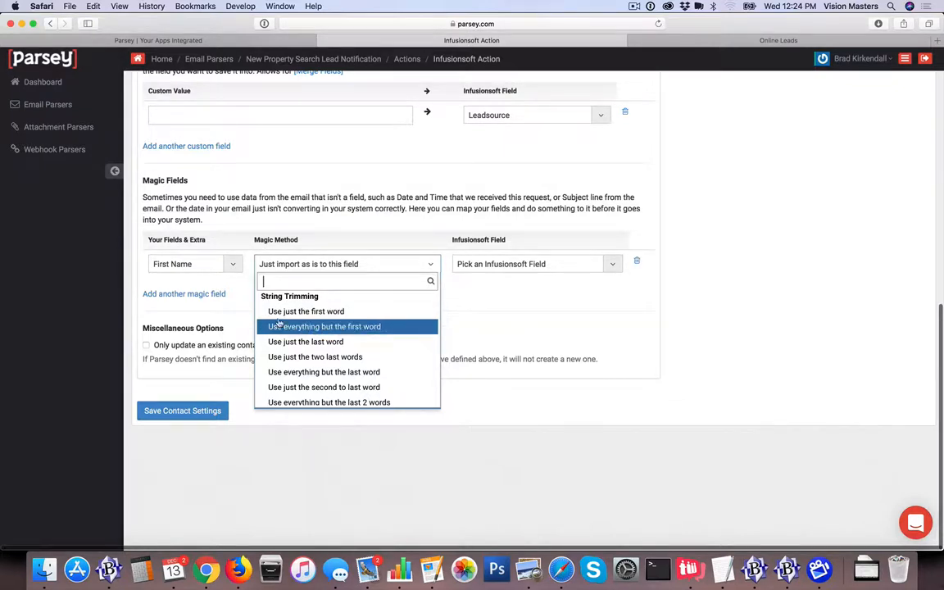
scroll(324, 328, "up", 3)
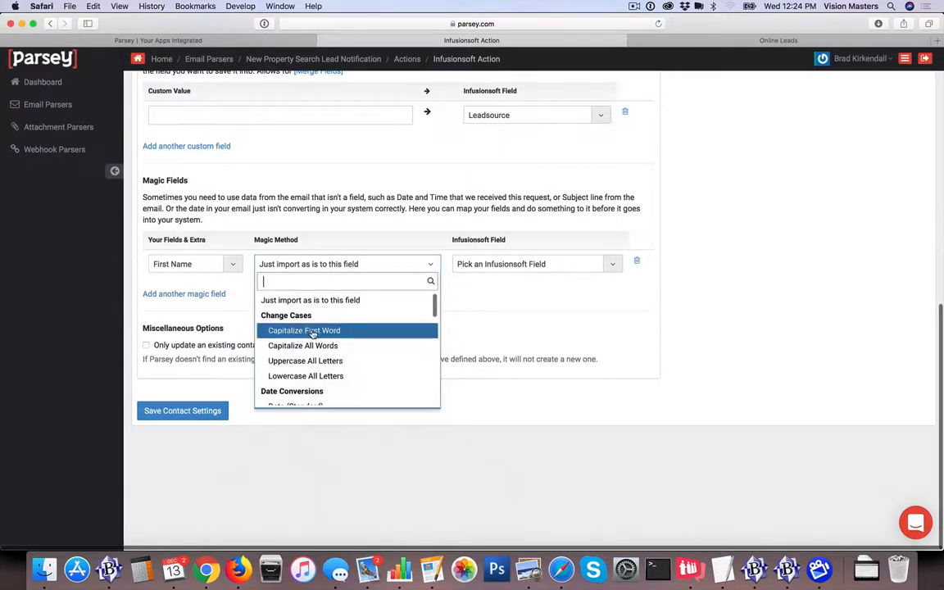
left_click(309, 331)
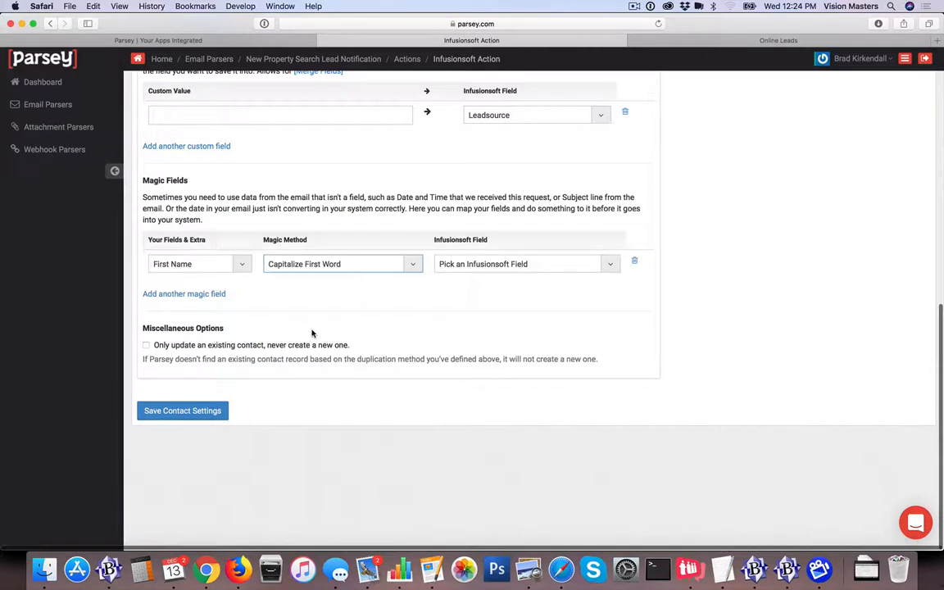
Step: Map the First Name magic field row to the Infusionsoft field FirstName
left_click(482, 266)
type("first")
key("Return")
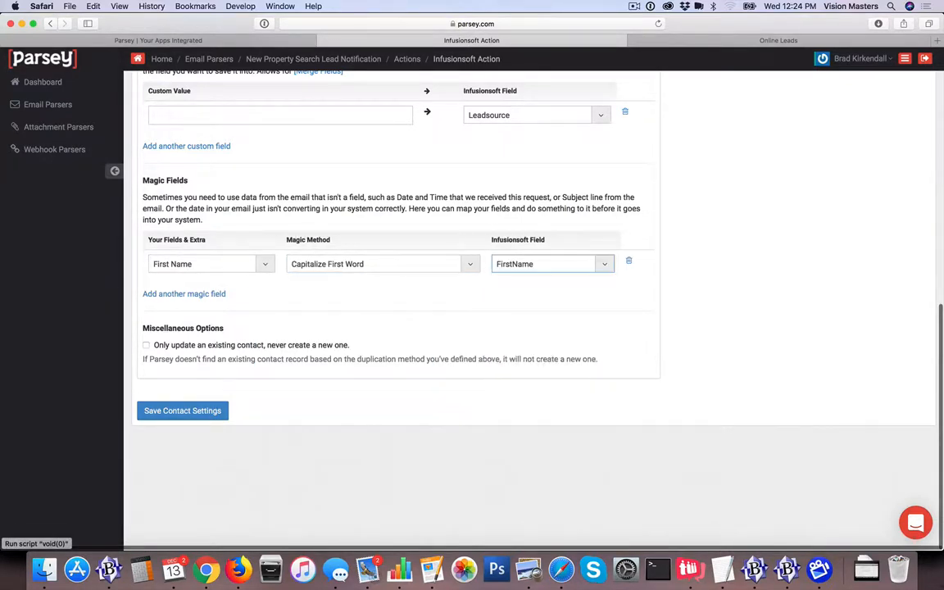
Step: Add another magic field row and choose the parser's Last Name as its source field
left_click(215, 294)
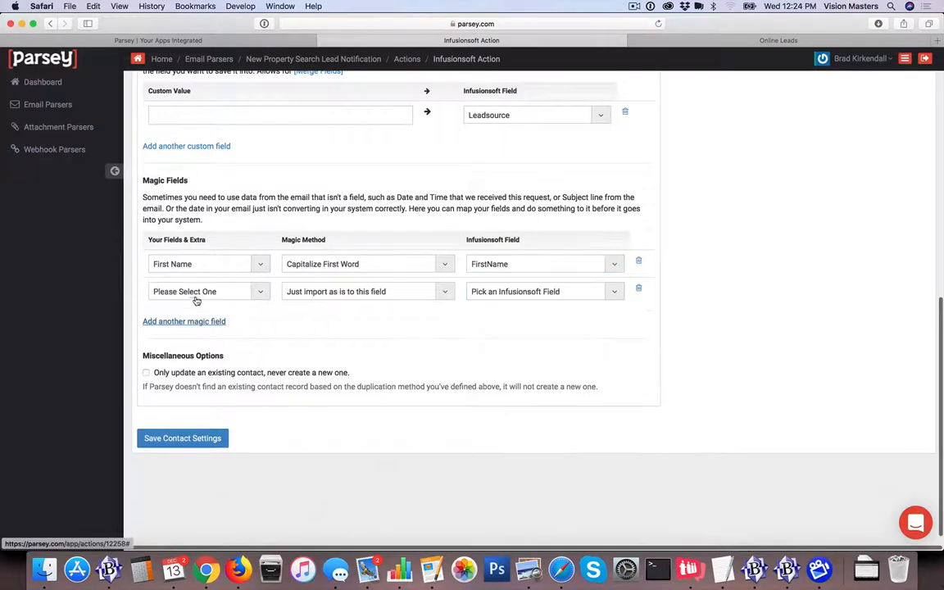
left_click(181, 291)
type("last")
key("Return")
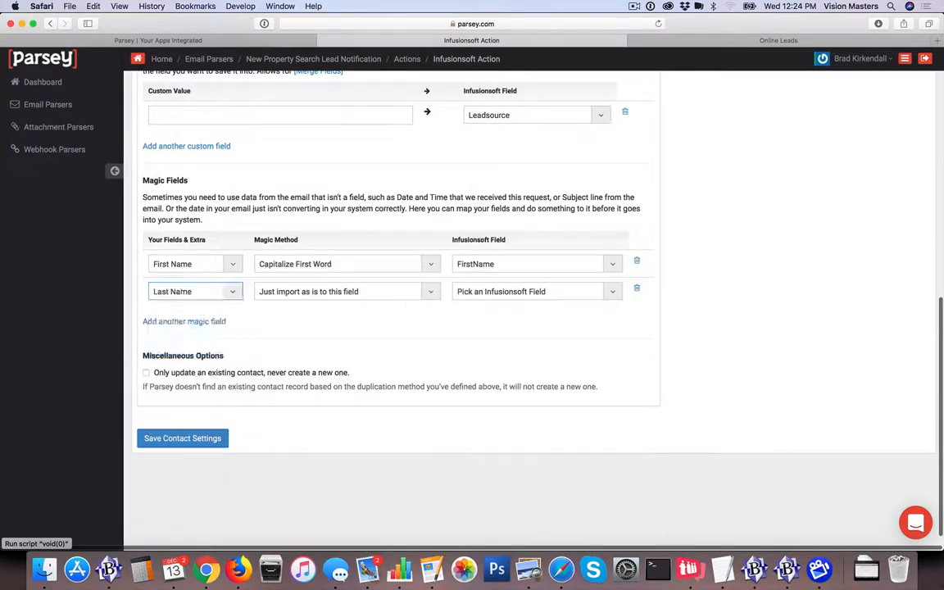
Step: Set the magic method to Capitalize All Words for both the Last Name and First Name rows
left_click(363, 293)
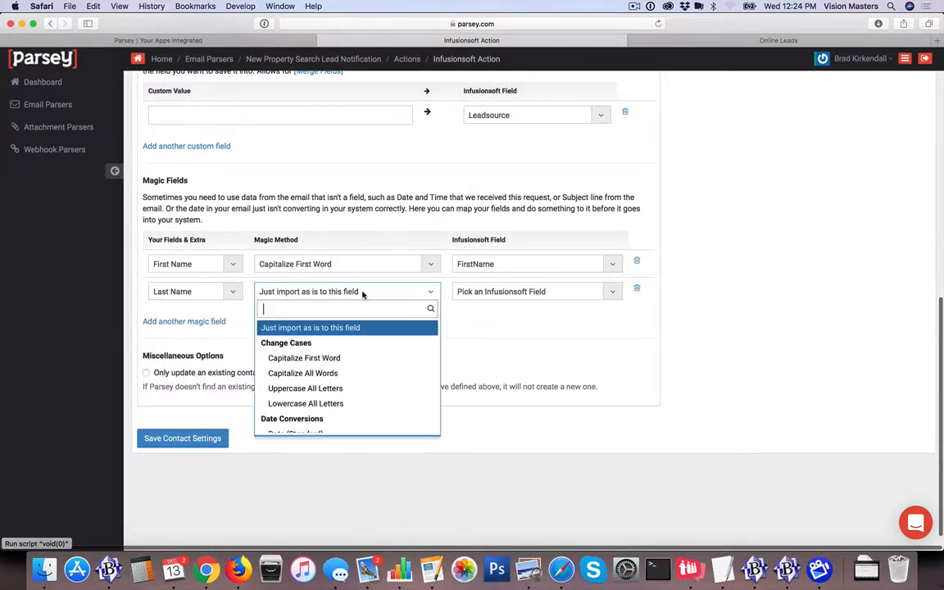
left_click(335, 373)
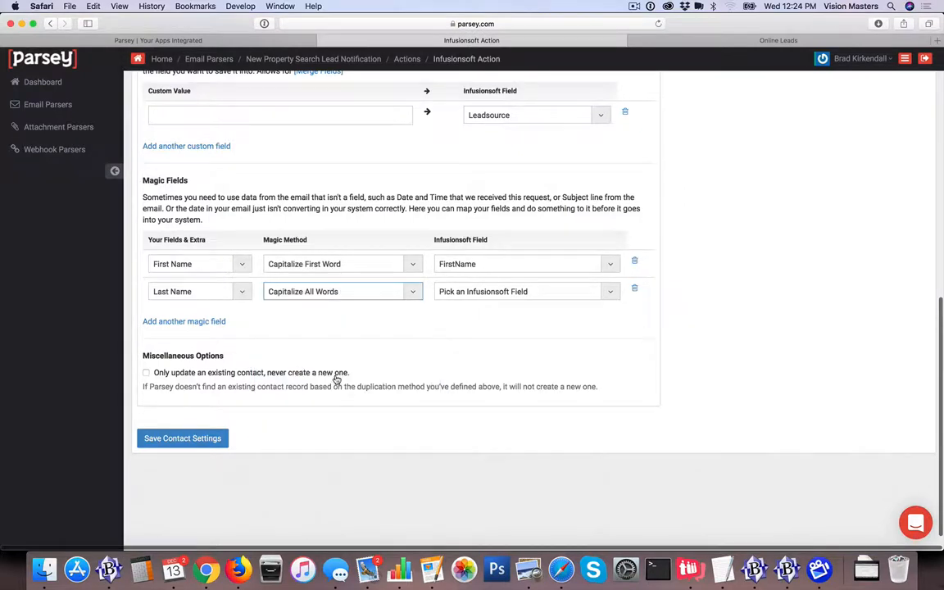
left_click(346, 264)
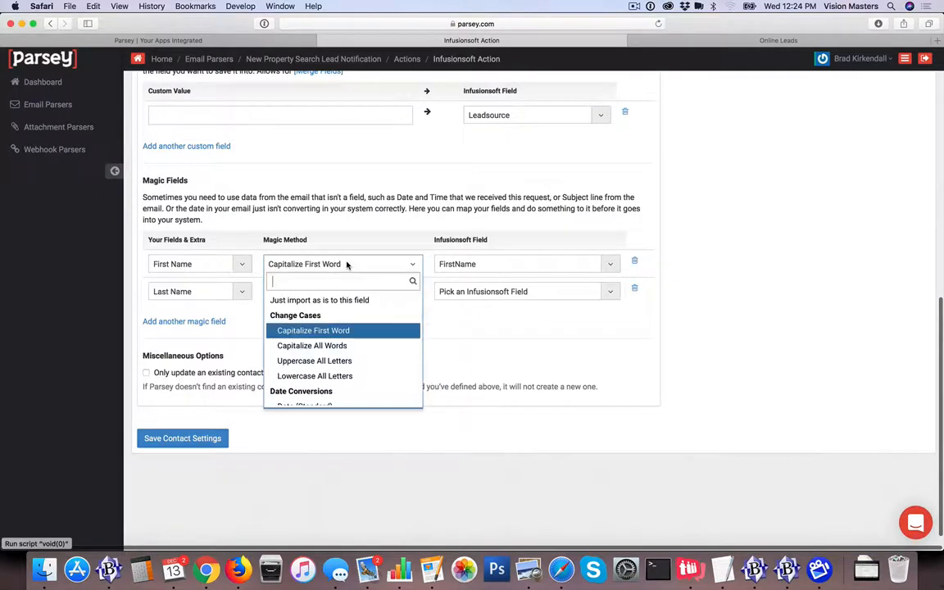
left_click(334, 345)
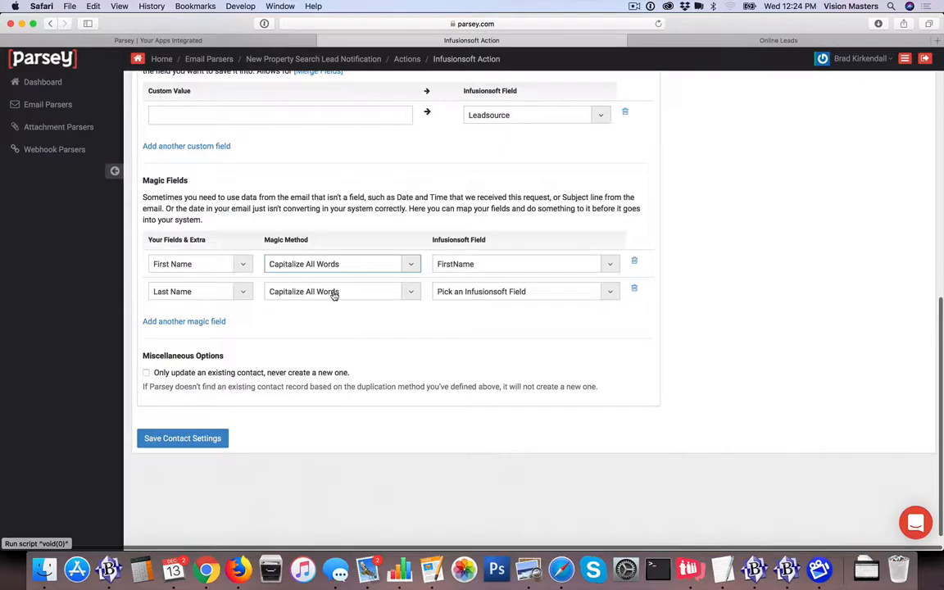
Step: Map the Last Name magic field row to the Infusionsoft field LastName
left_click(495, 294)
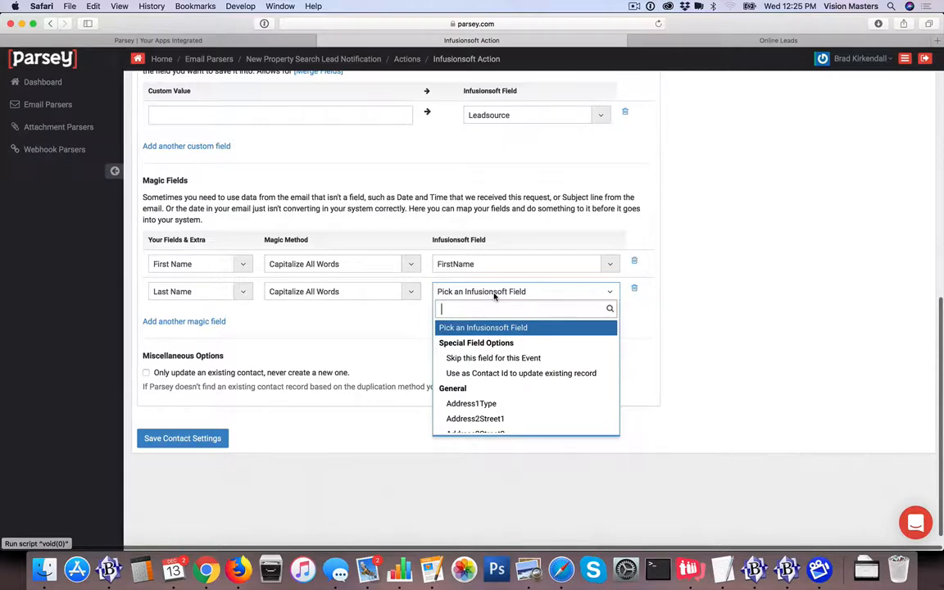
type("last")
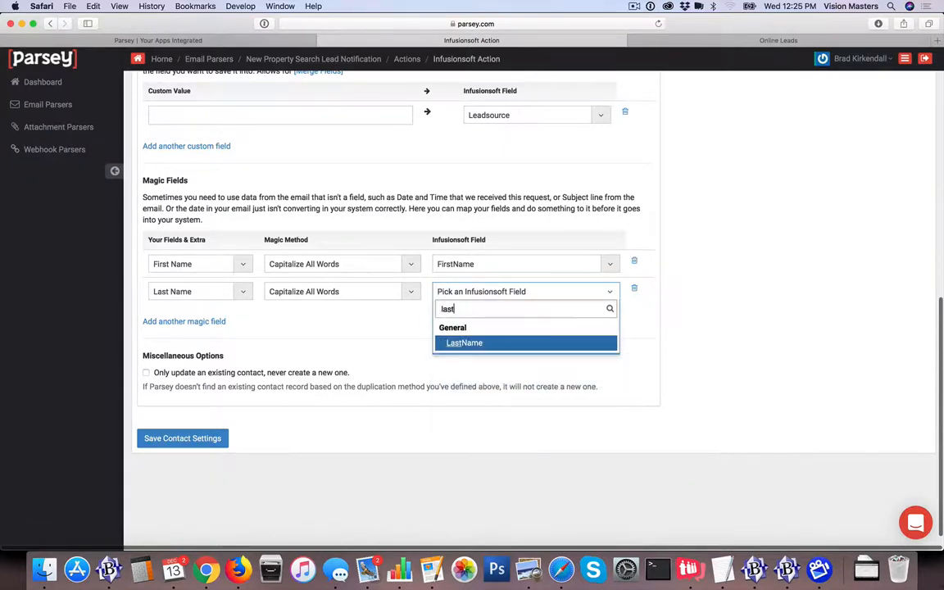
key("Return")
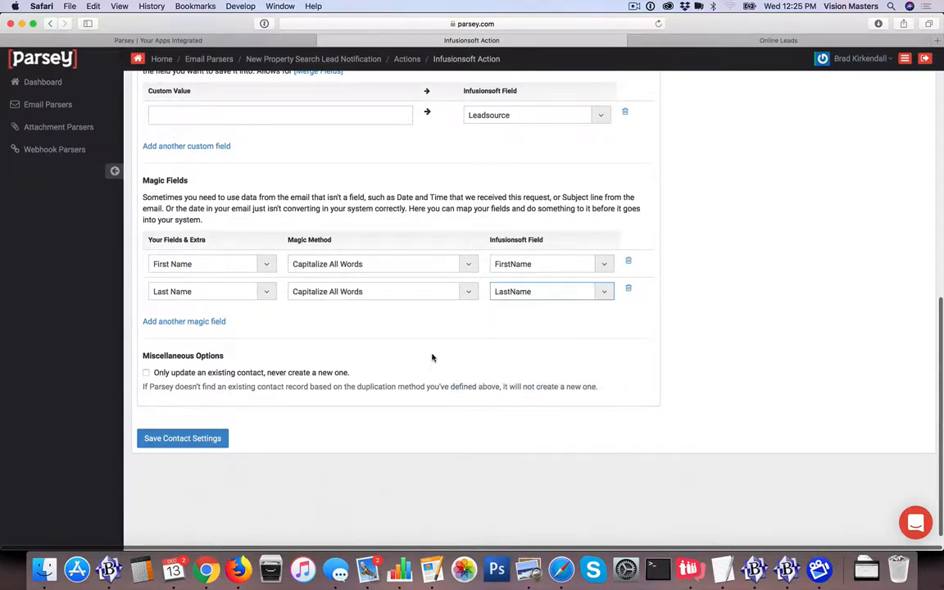
Step: Review the regular First Name and Last Name field matches alongside the configured magic fields and miscellaneous options
scroll(434, 358, "up", 3)
scroll(432, 355, "up", 8)
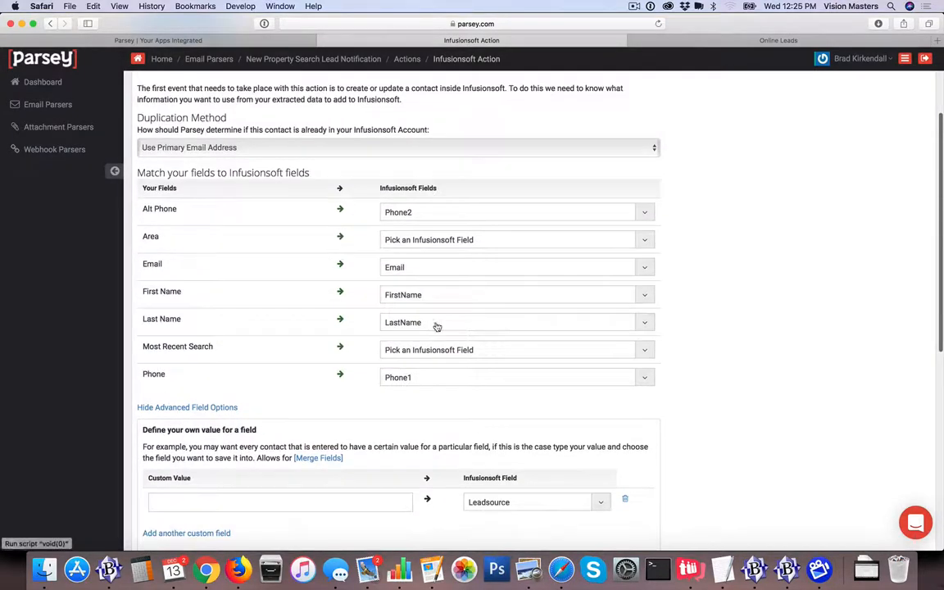
left_click(436, 324)
left_click(738, 306)
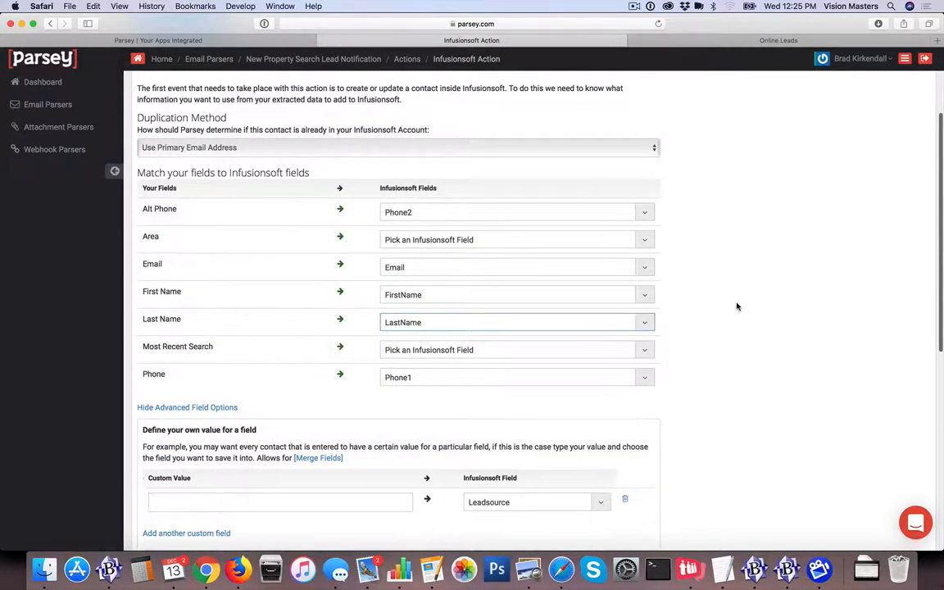
scroll(737, 306, "down", 2)
scroll(737, 307, "up", 1)
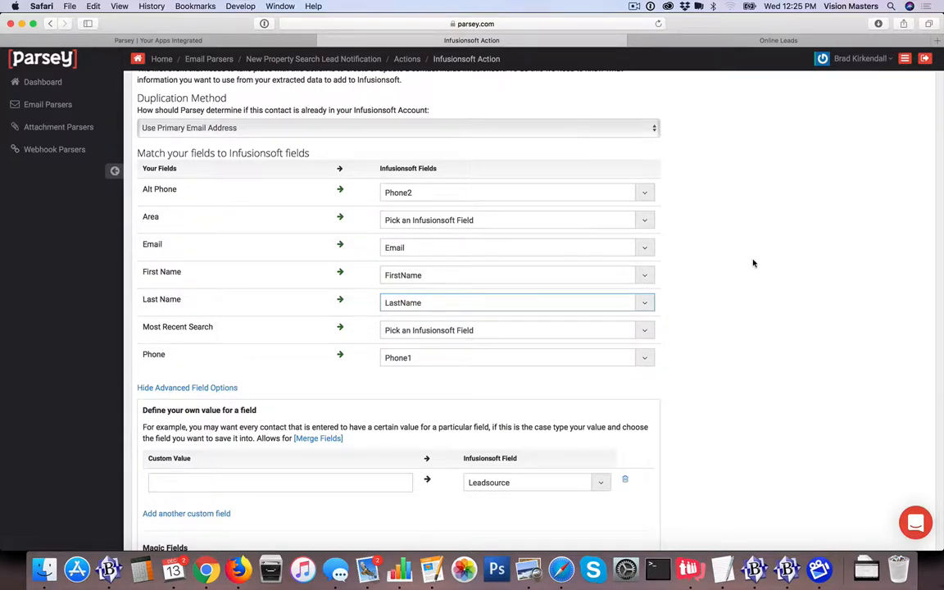
scroll(754, 263, "down", 7)
scroll(754, 263, "down", 1)
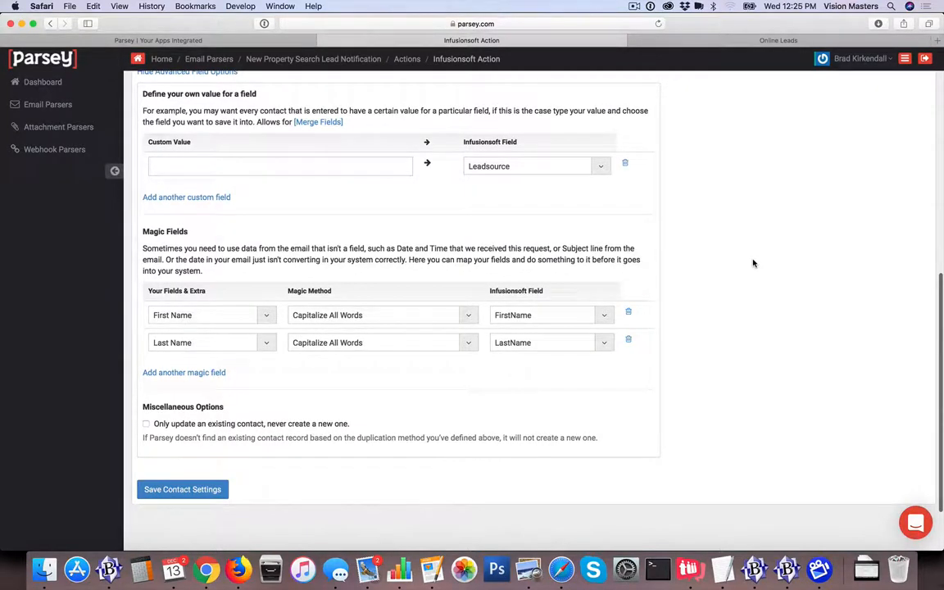
scroll(754, 263, "down", 2)
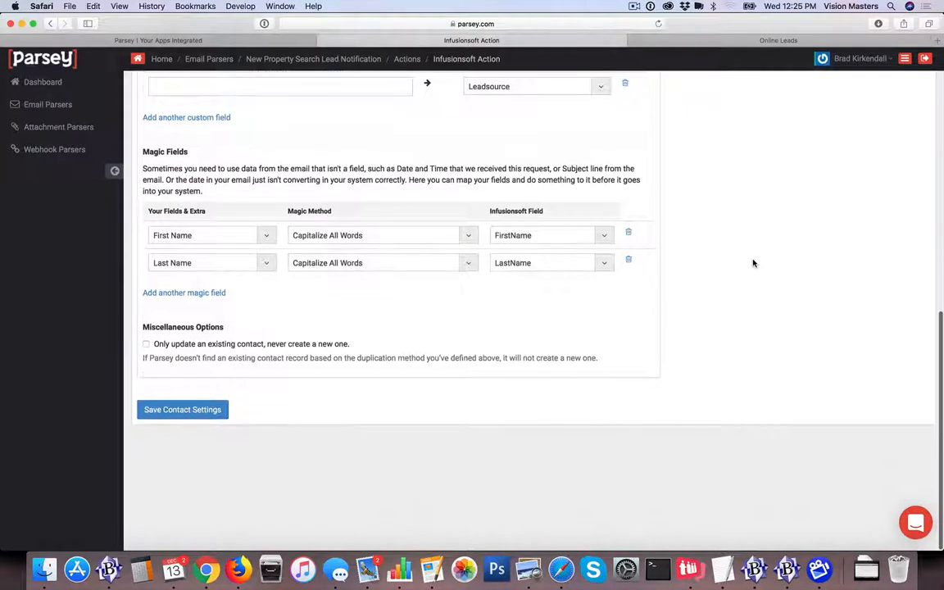
Step: Save the contact settings of the Infusionsoft action
left_click(184, 413)
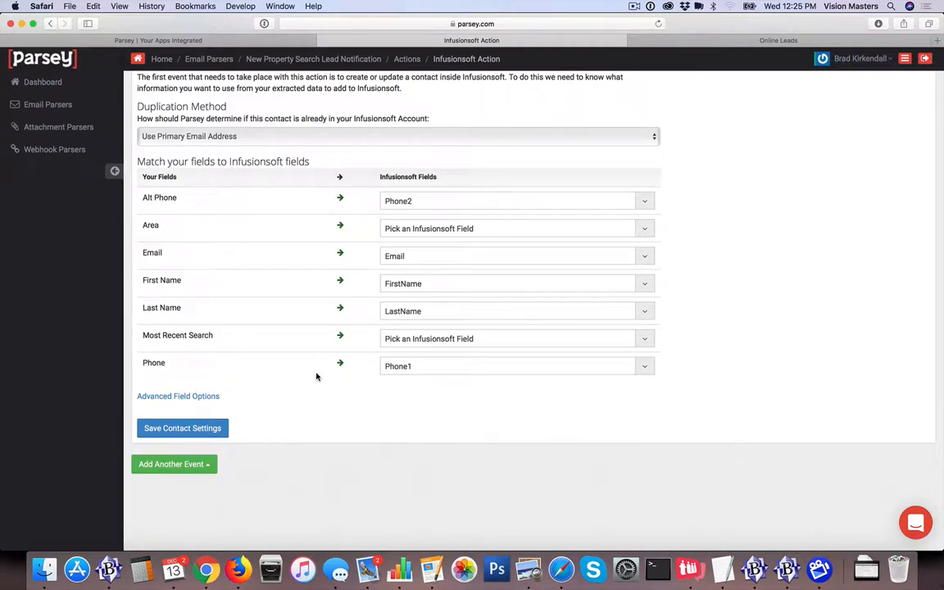
scroll(316, 378, "down", 1)
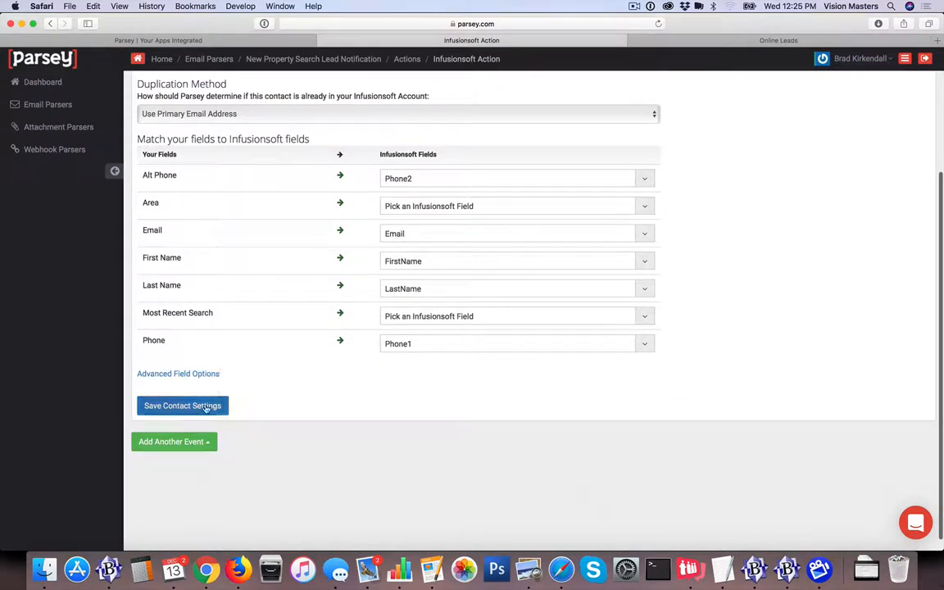
left_click(195, 443)
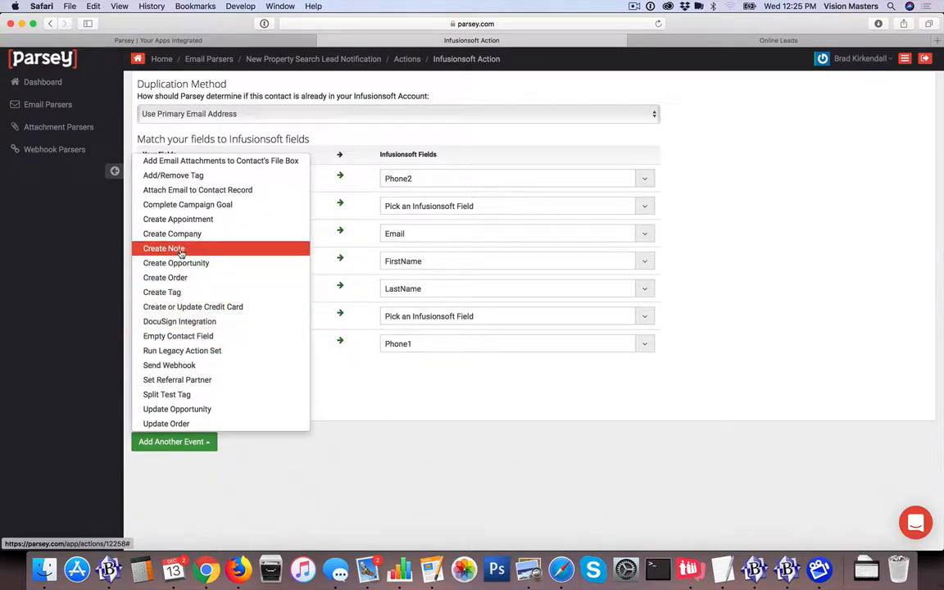
left_click(203, 179)
scroll(268, 302, "down", 5)
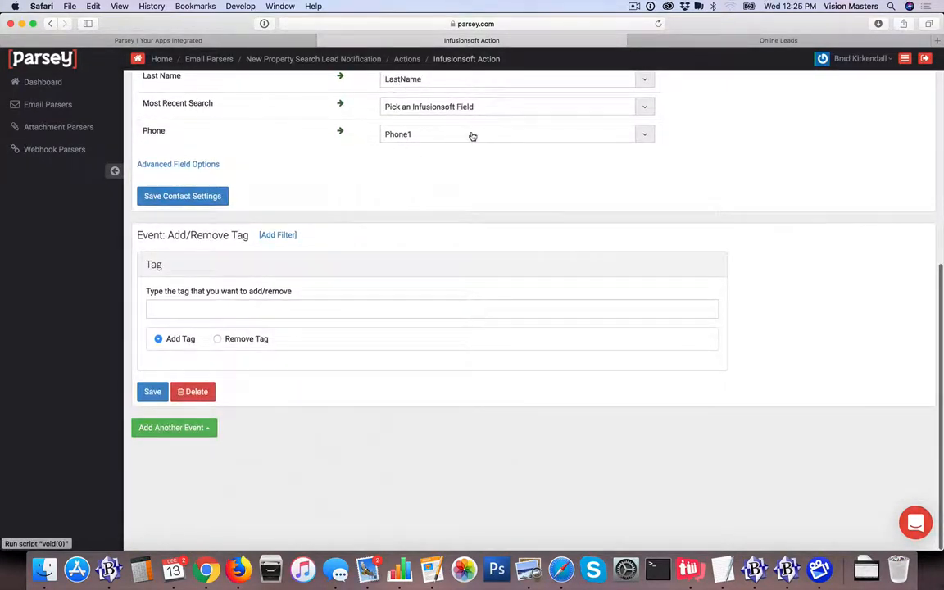
left_click(210, 305)
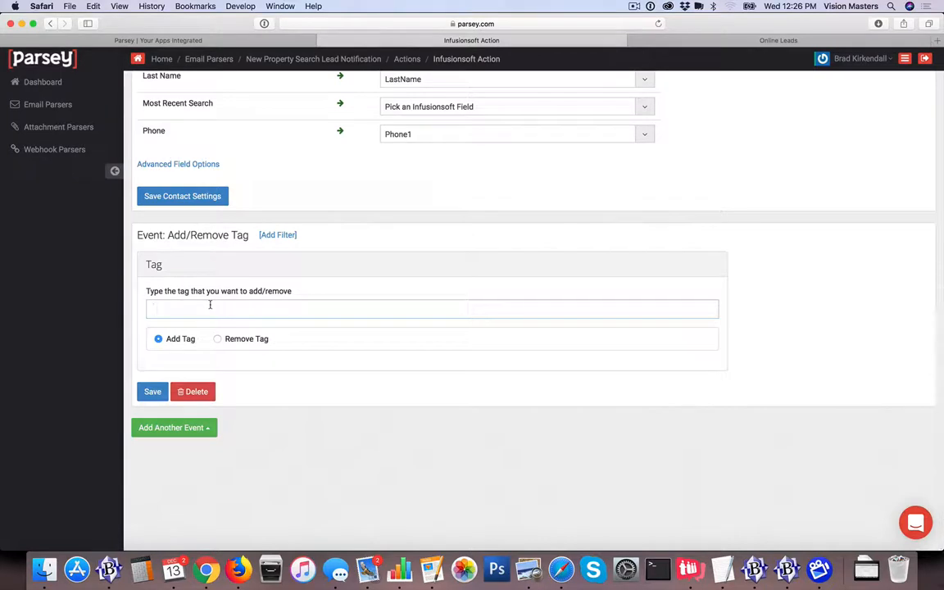
type("la")
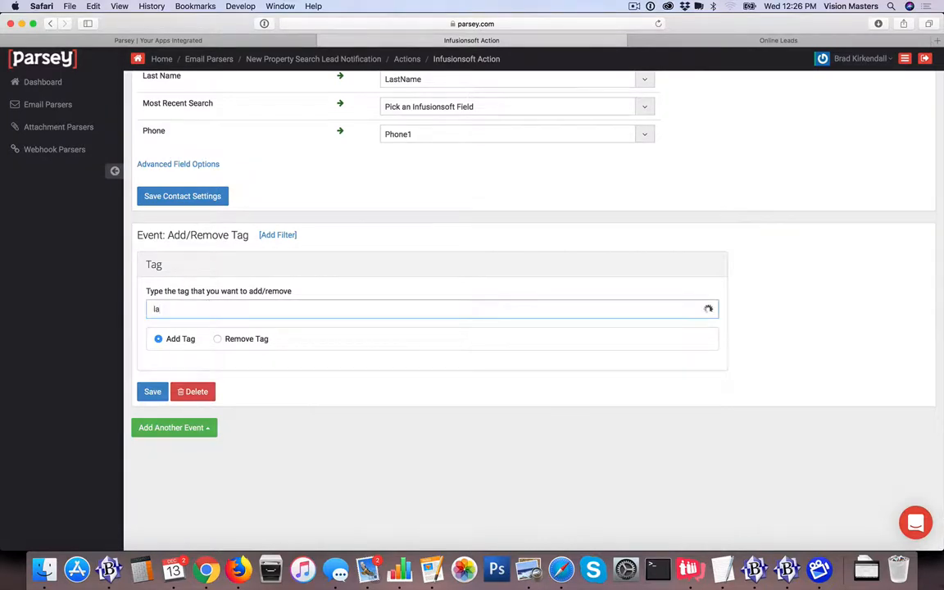
type("u")
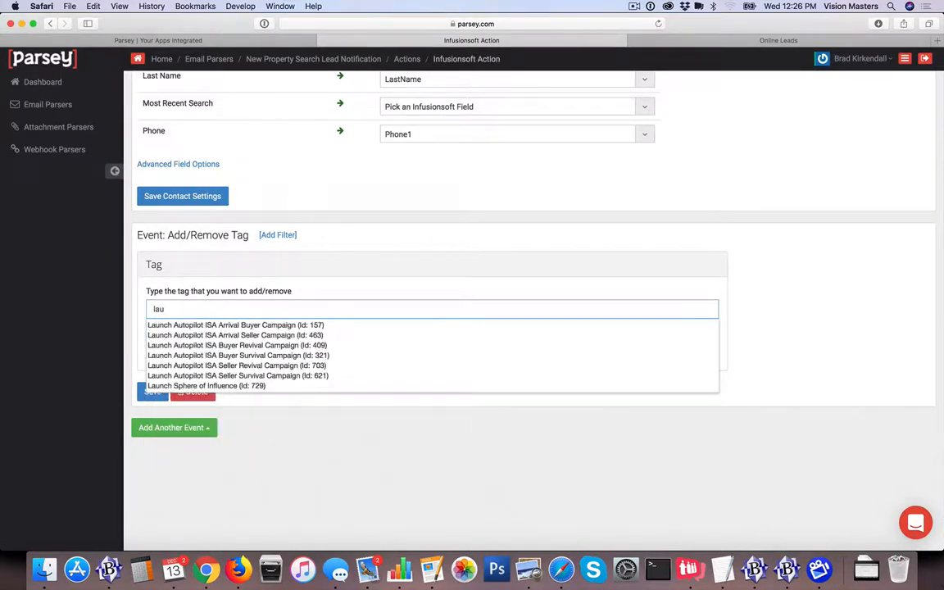
left_click(247, 327)
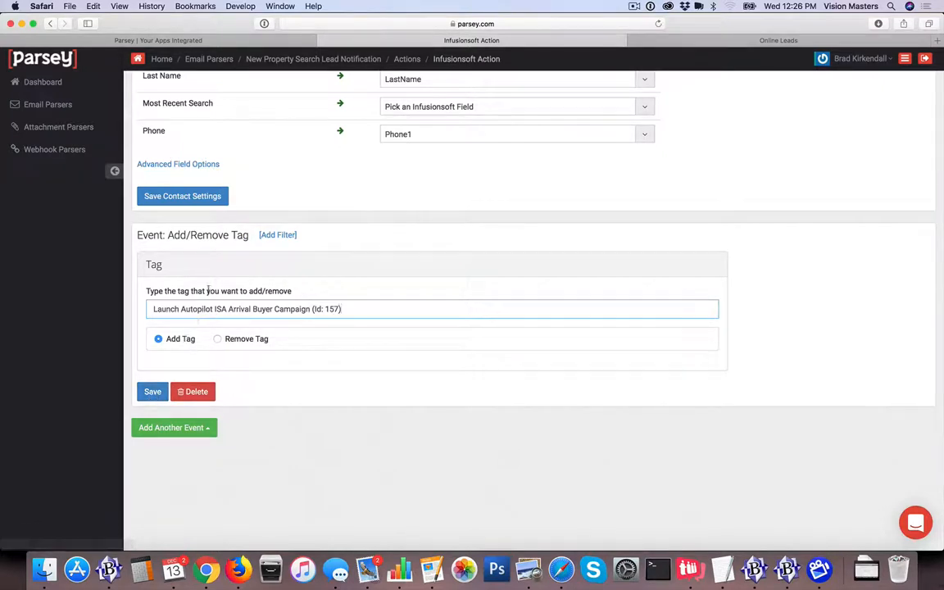
left_click(194, 391)
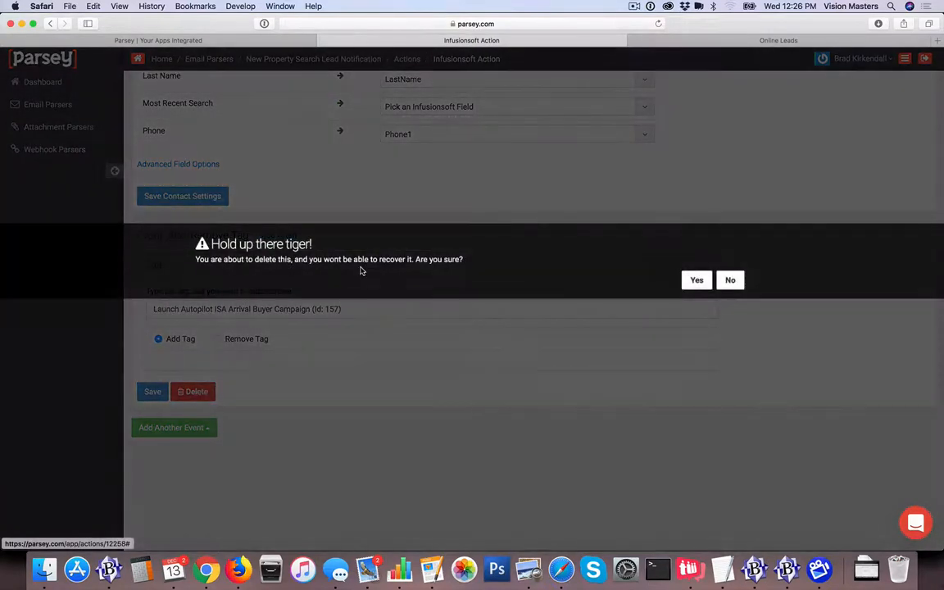
left_click(696, 279)
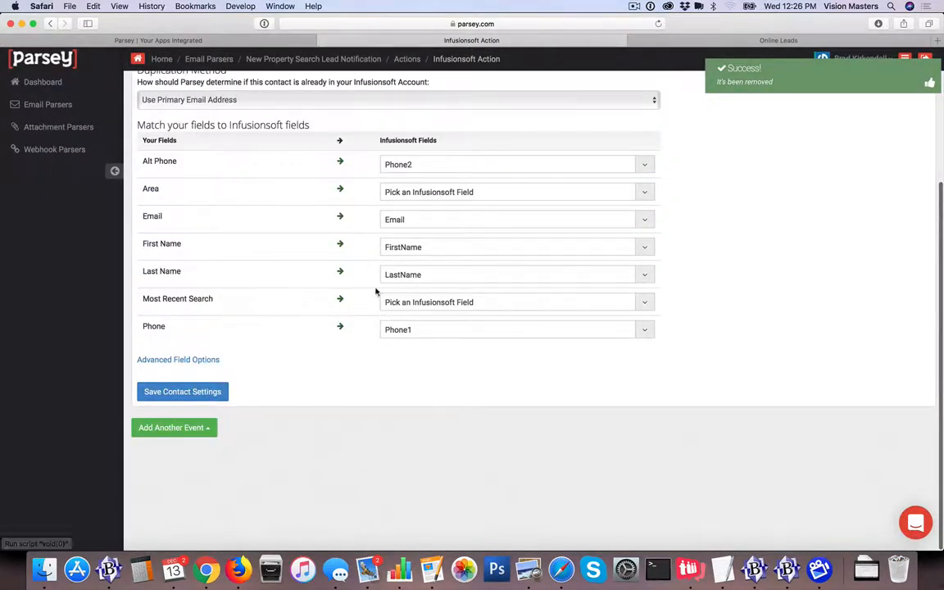
Step: Add a Create Note event to the action and manually set its title to "New Property Search"
scroll(302, 333, "down", 1)
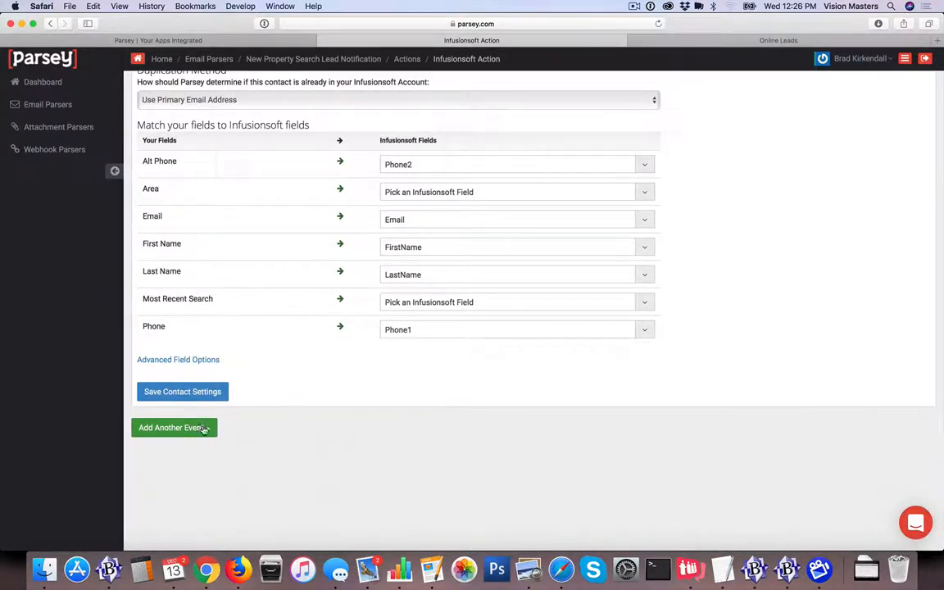
left_click(200, 433)
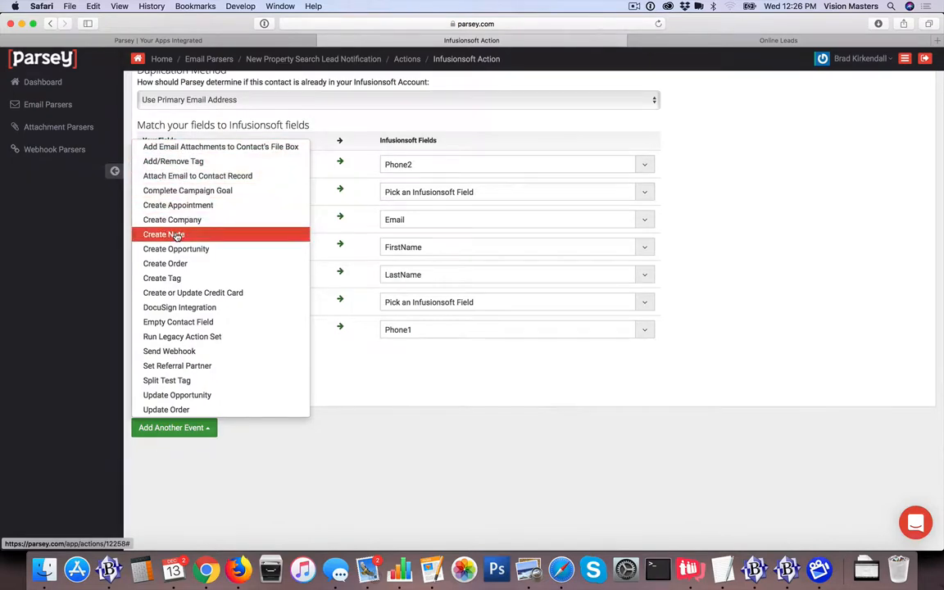
left_click(176, 236)
scroll(295, 331, "down", 5)
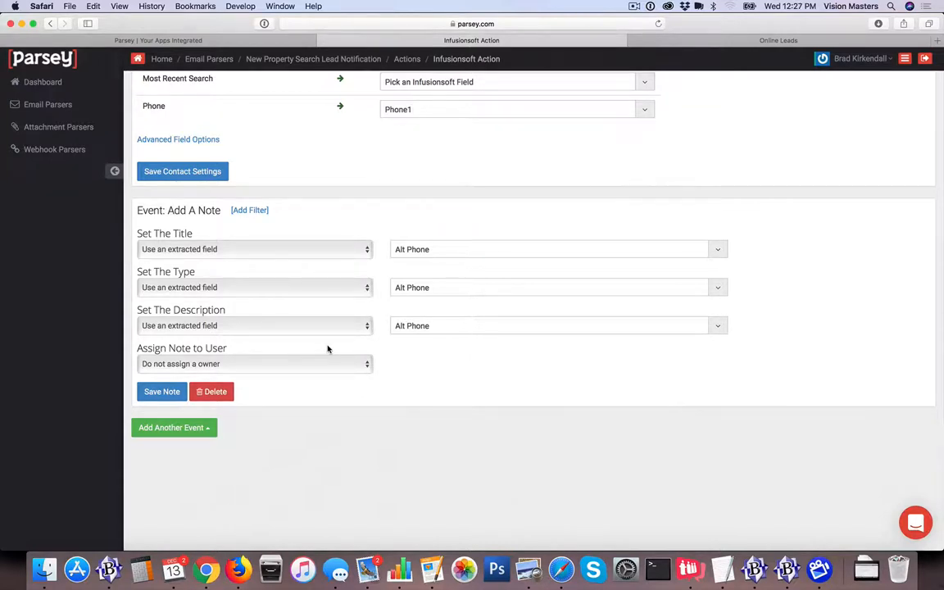
left_click(261, 248)
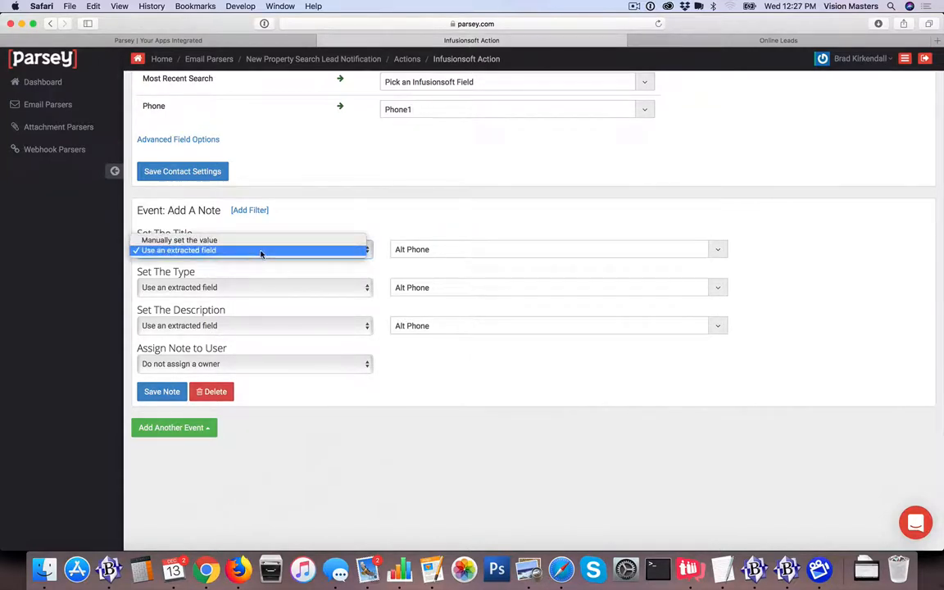
left_click(197, 241)
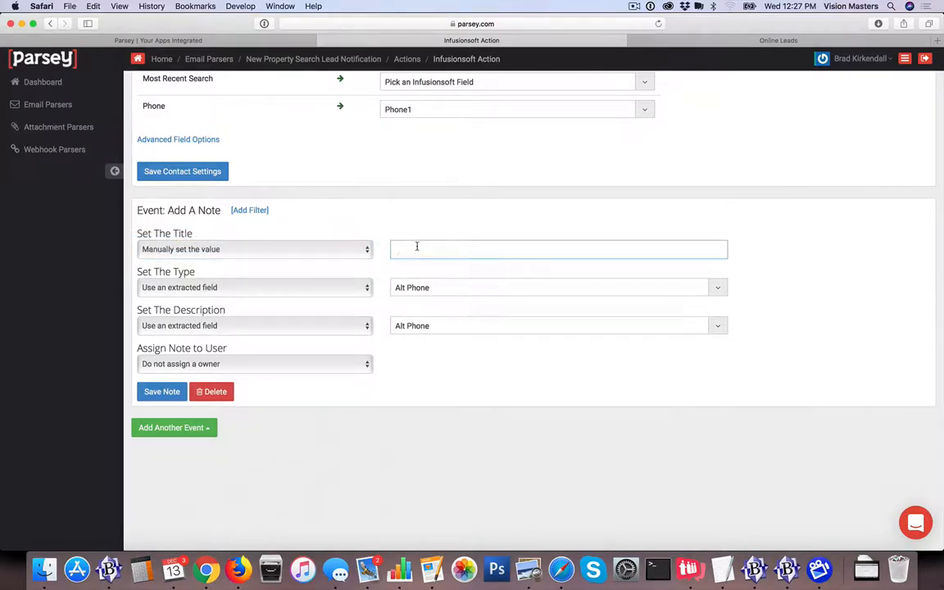
left_click(780, 41)
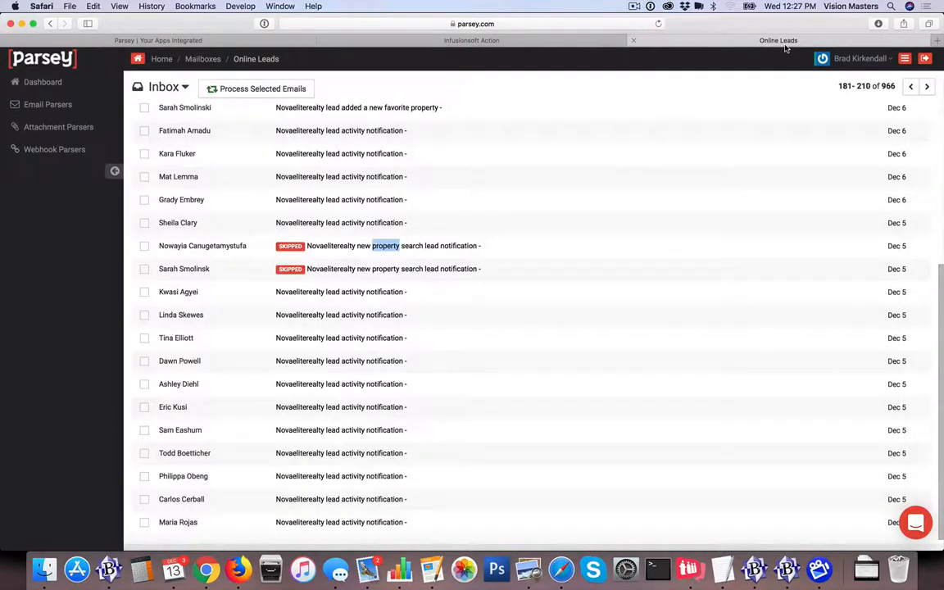
left_click(554, 40)
type("New Property Search")
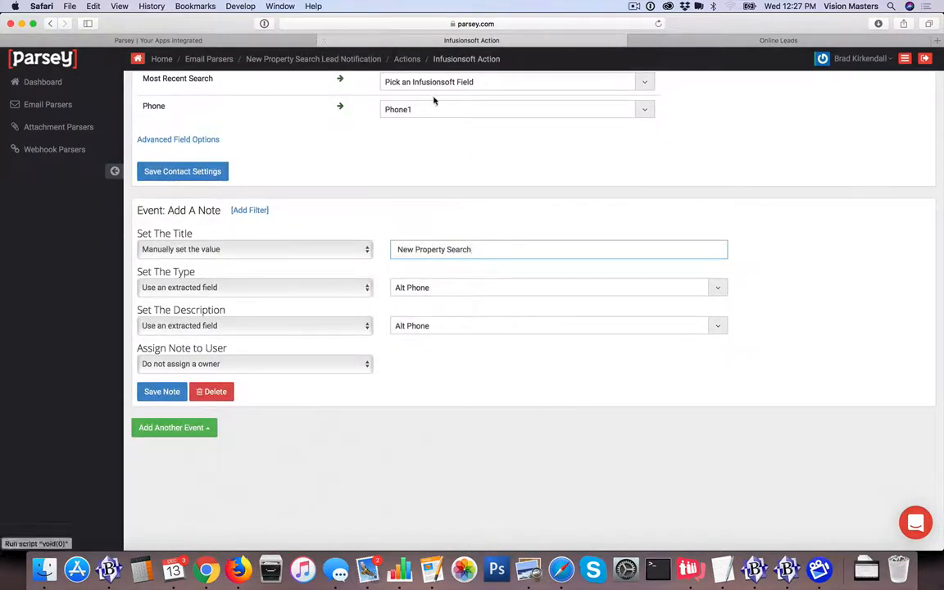
Step: Set the note's type from the Infusionsoft types, choosing UPDATE
left_click(338, 288)
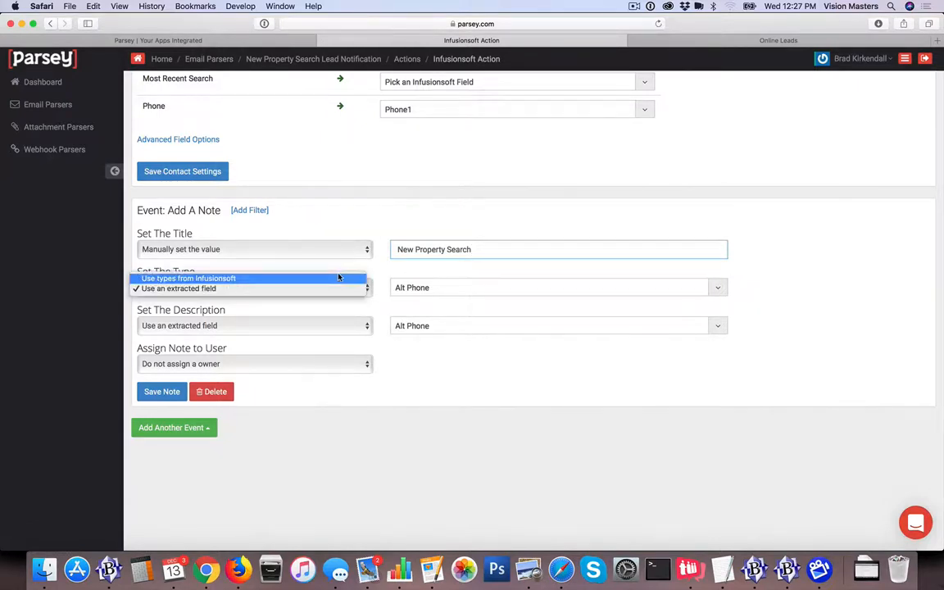
left_click(336, 278)
left_click(428, 289)
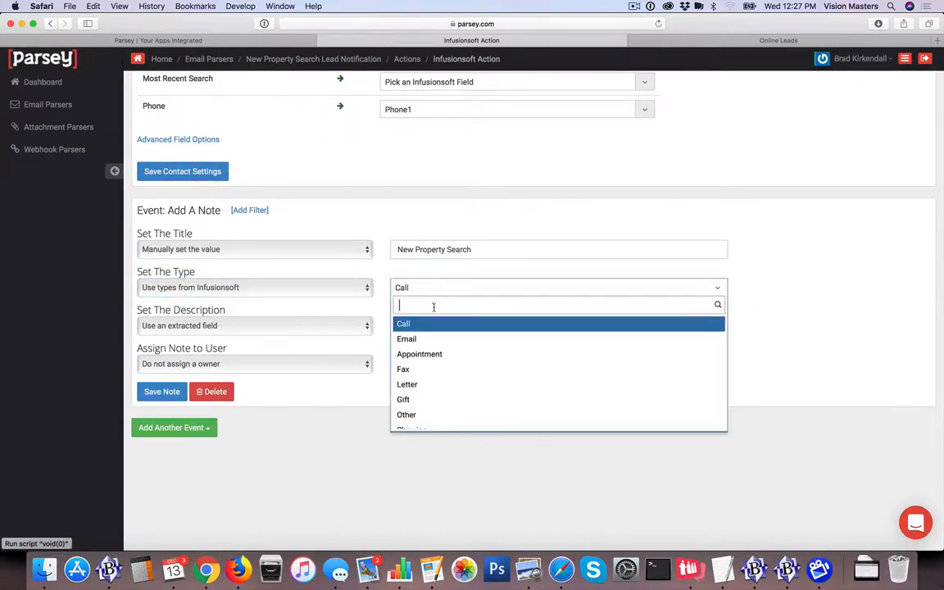
scroll(428, 386, "down", 2)
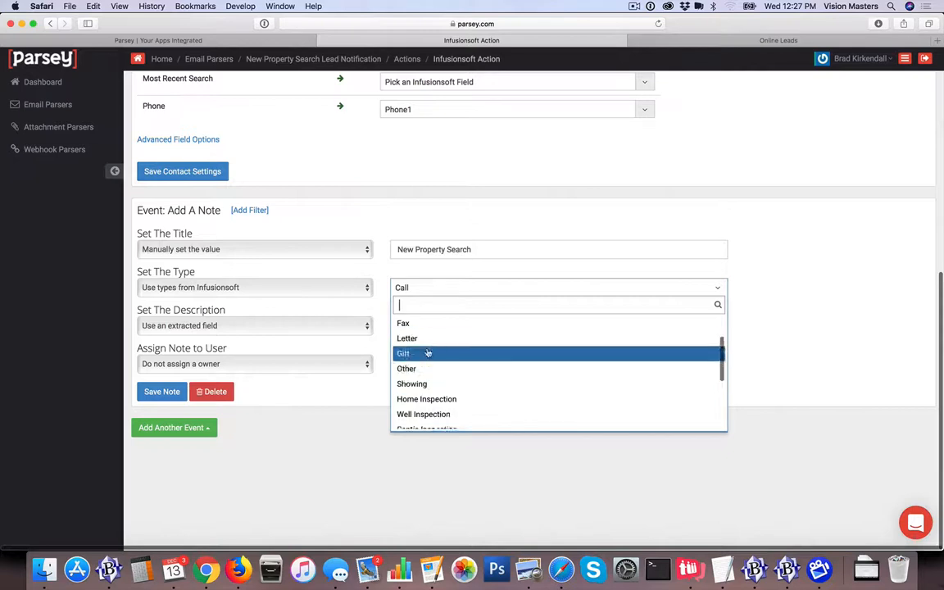
scroll(426, 381, "down", 3)
scroll(425, 380, "down", 4)
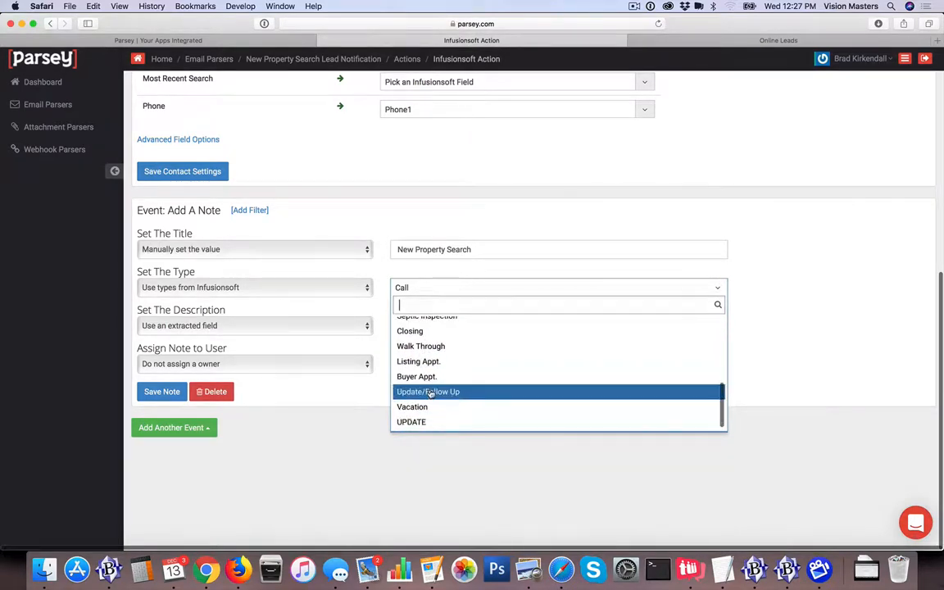
left_click(414, 421)
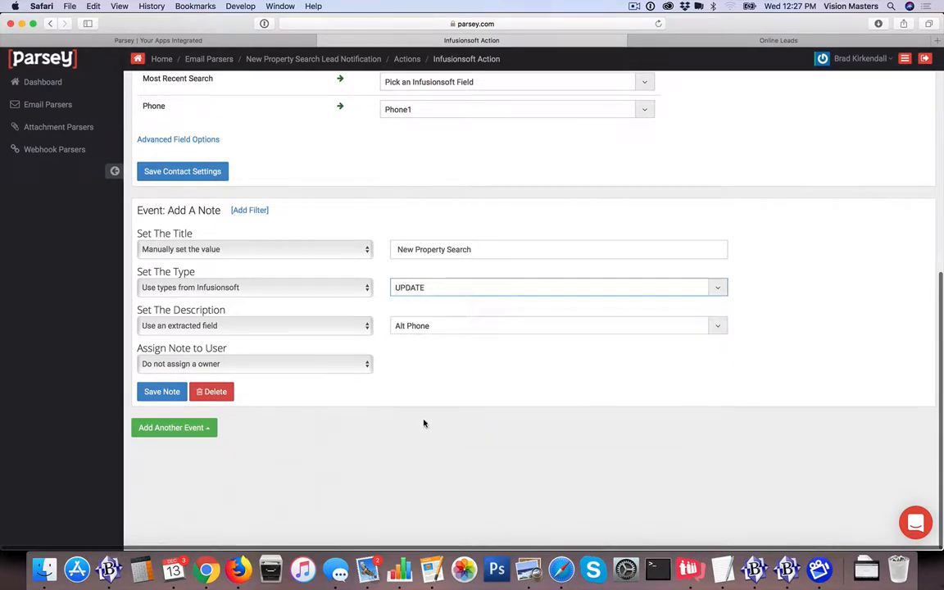
Step: Fill the note's description from the extracted field Most Recent Search
left_click(316, 334)
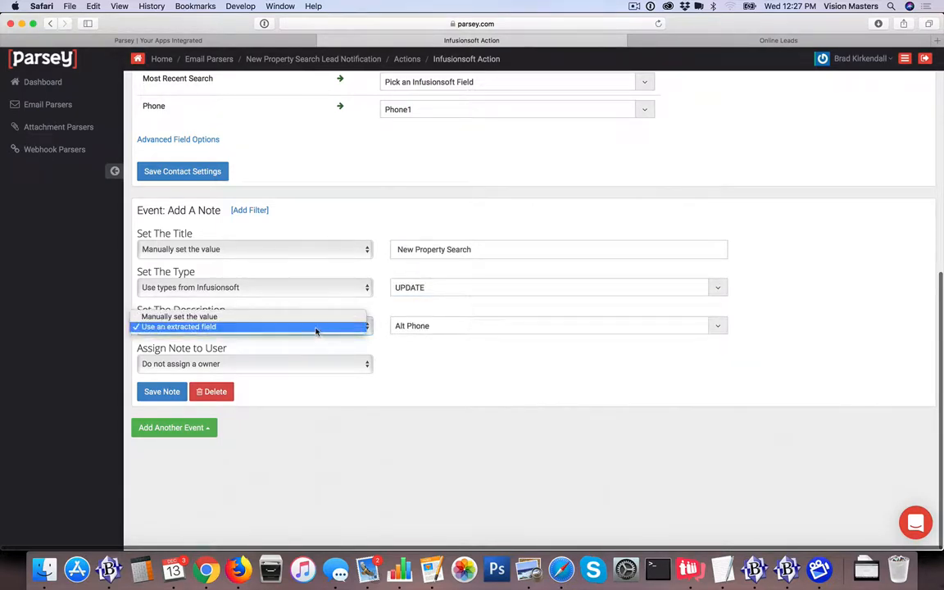
left_click(255, 328)
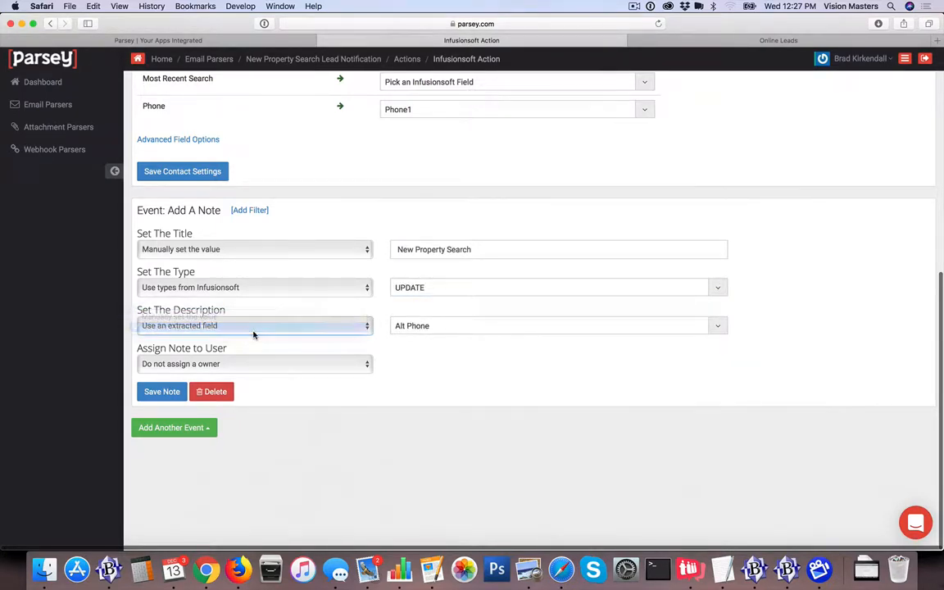
left_click(471, 331)
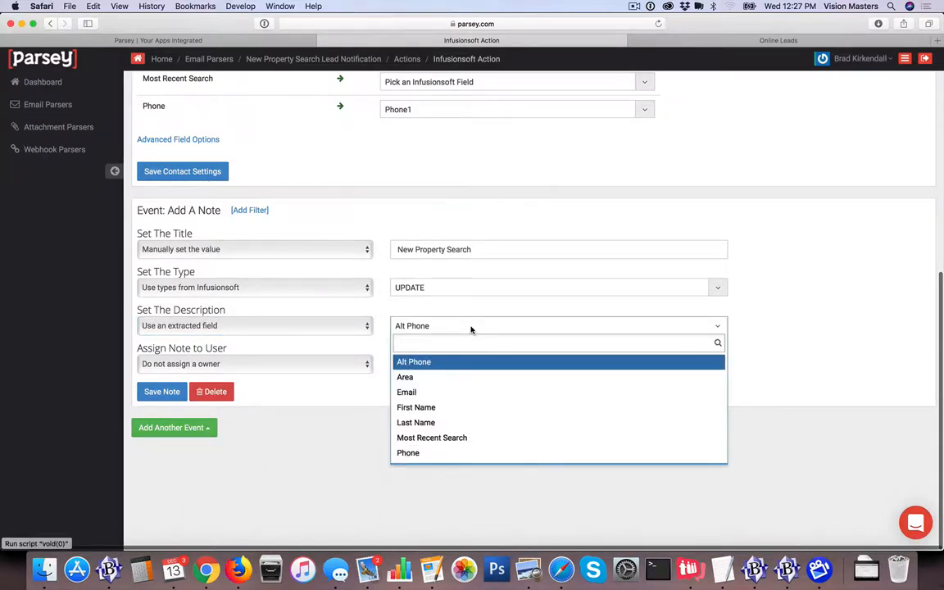
left_click(456, 441)
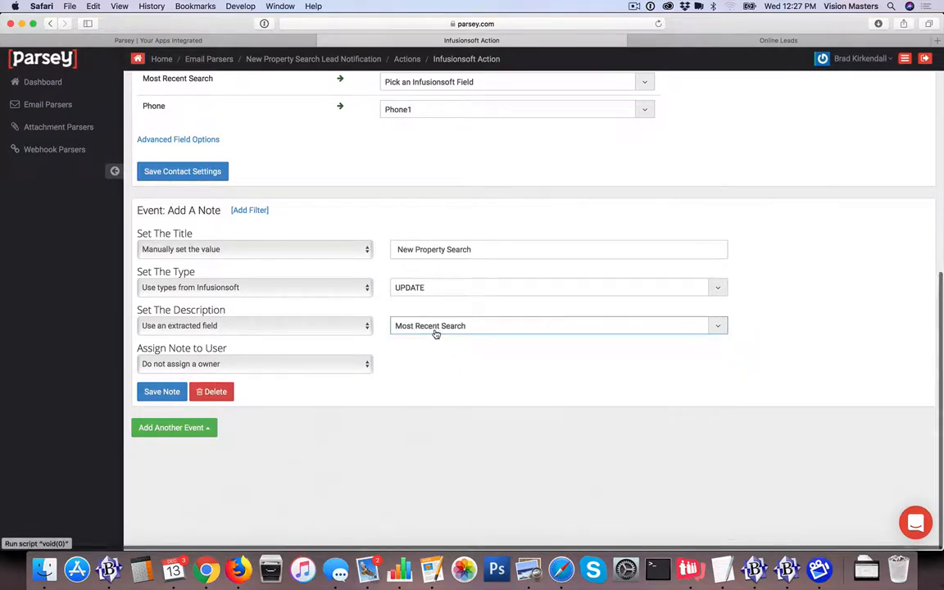
scroll(434, 332, "up", 1)
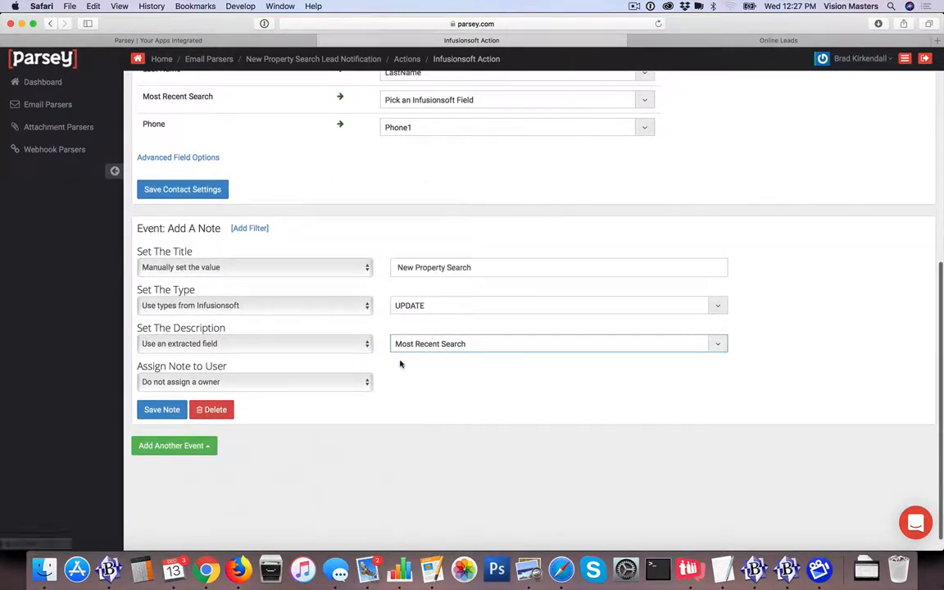
scroll(479, 363, "down", 1)
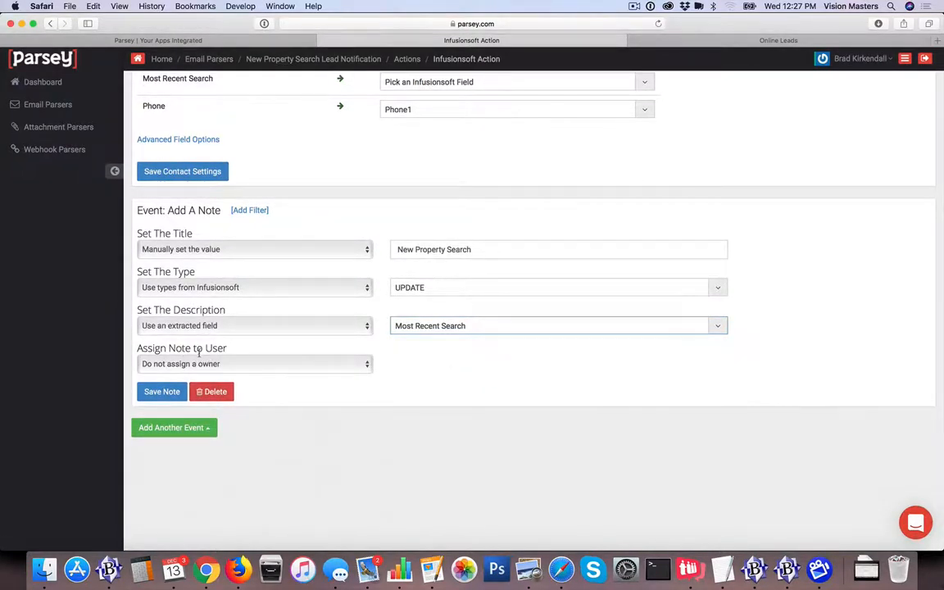
Step: Assign the note to the current contact's owner and save the note event
left_click(281, 366)
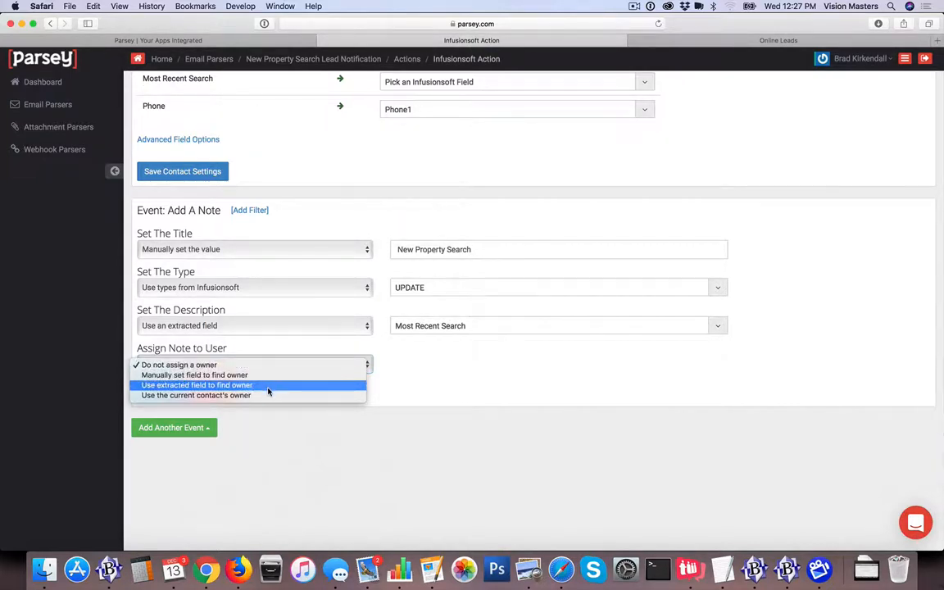
left_click(267, 397)
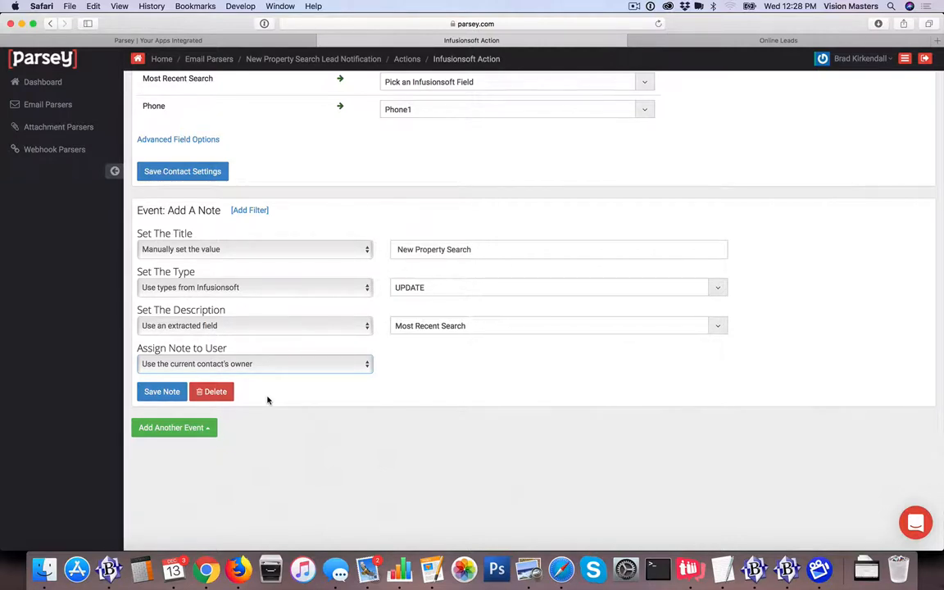
left_click(164, 392)
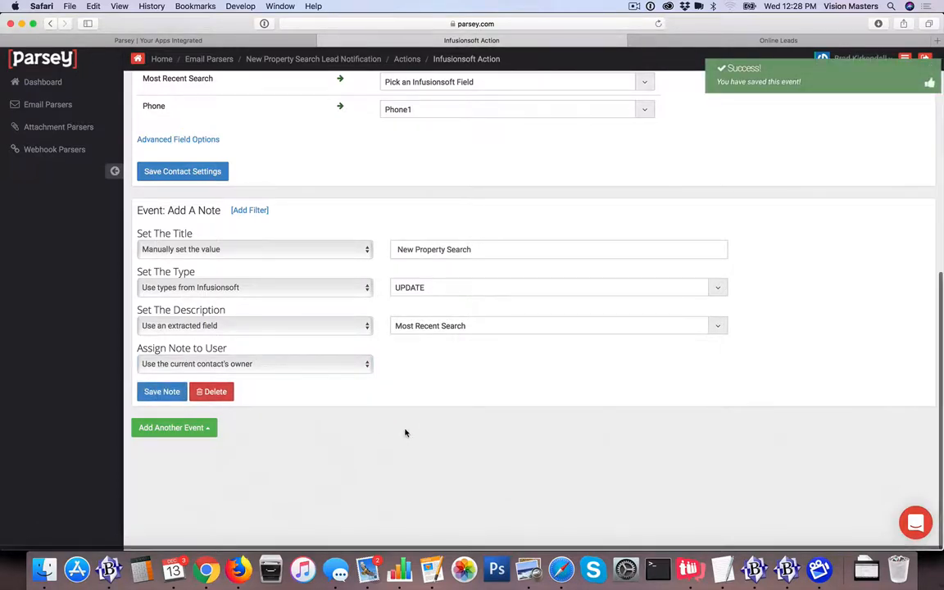
scroll(405, 433, "up", 5)
scroll(405, 433, "down", 4)
scroll(405, 433, "down", 2)
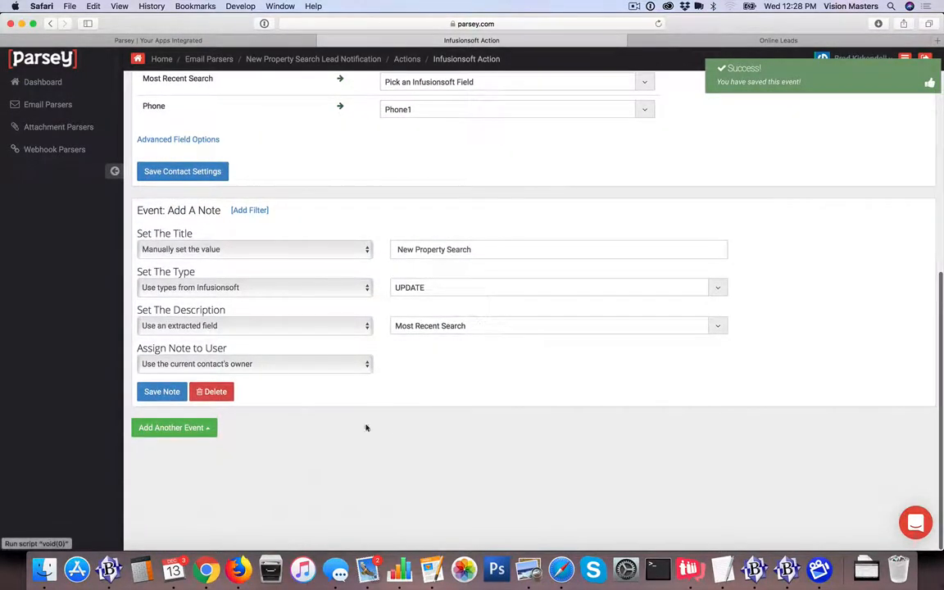
left_click(174, 427)
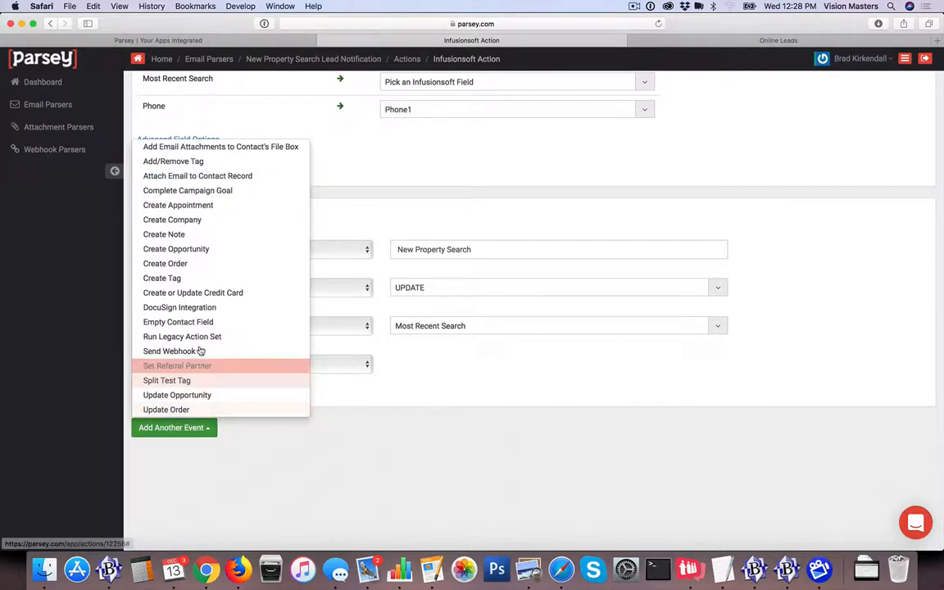
left_click(186, 163)
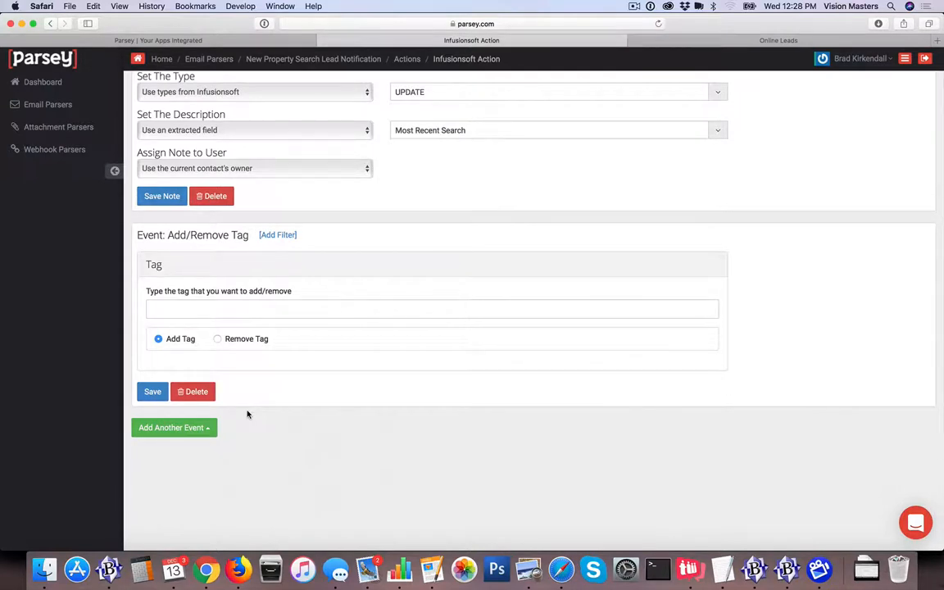
left_click(195, 392)
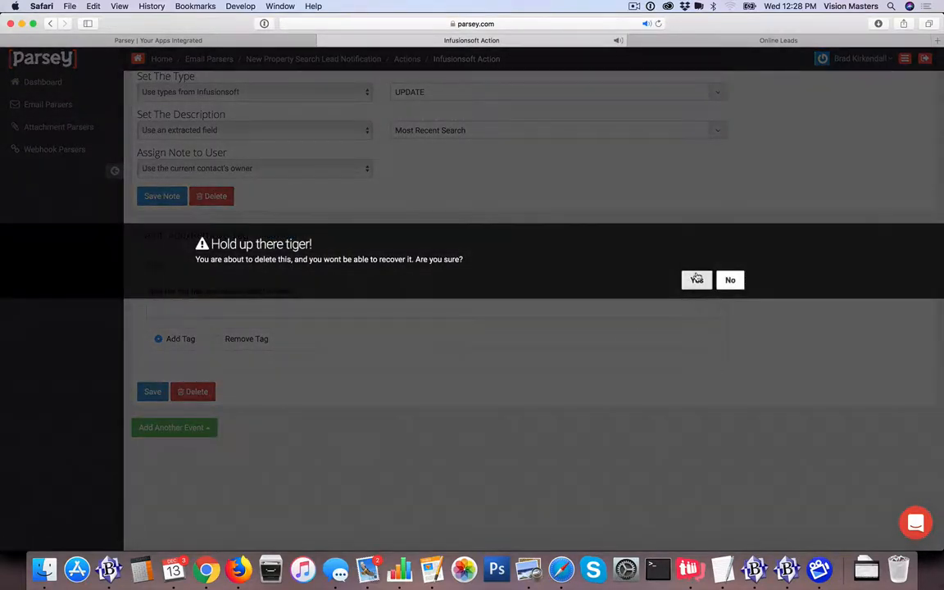
left_click(696, 281)
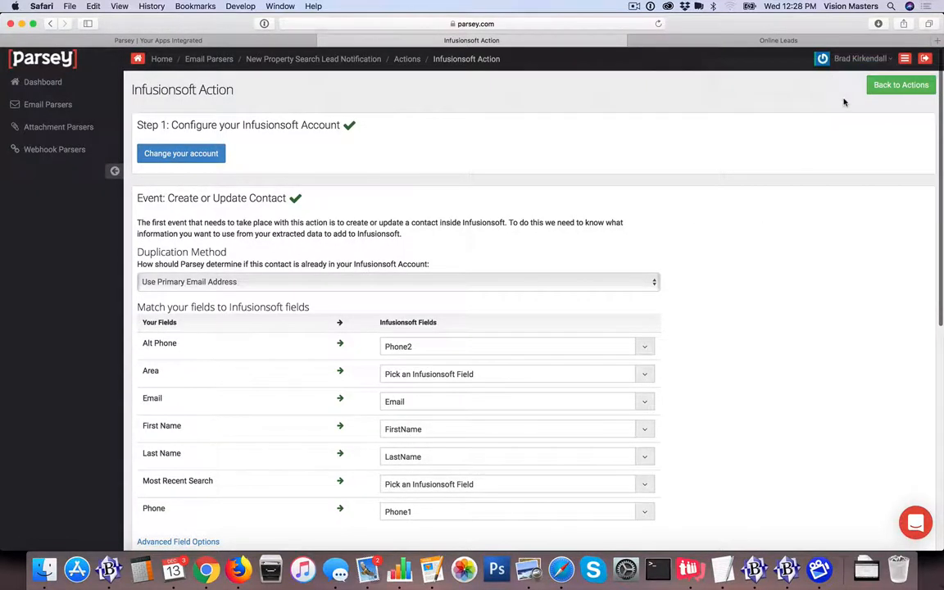
Step: Return to the parser's actions and turn on the Infusionsoft action, as well as the New Property Search Lead Notification email parser
left_click(902, 85)
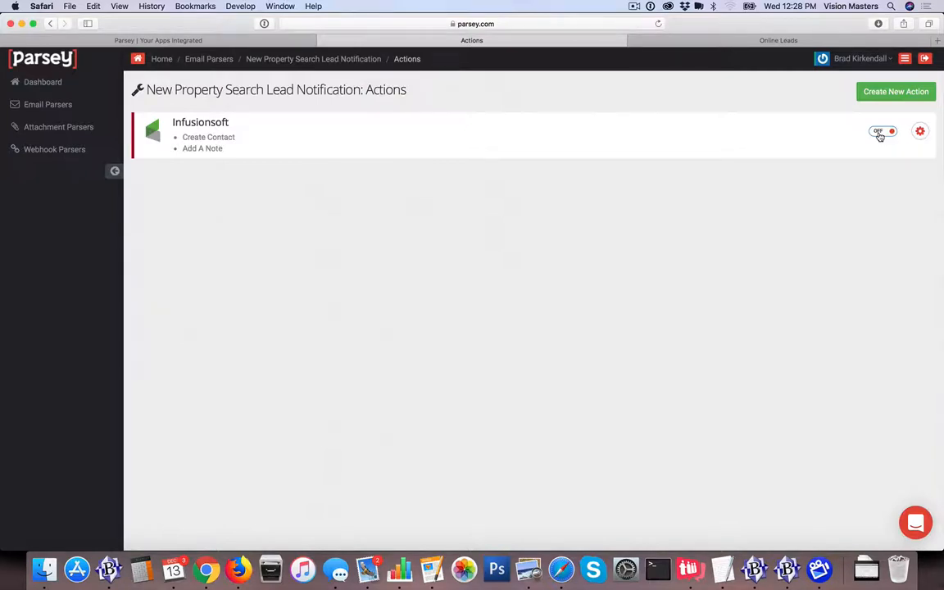
left_click(883, 134)
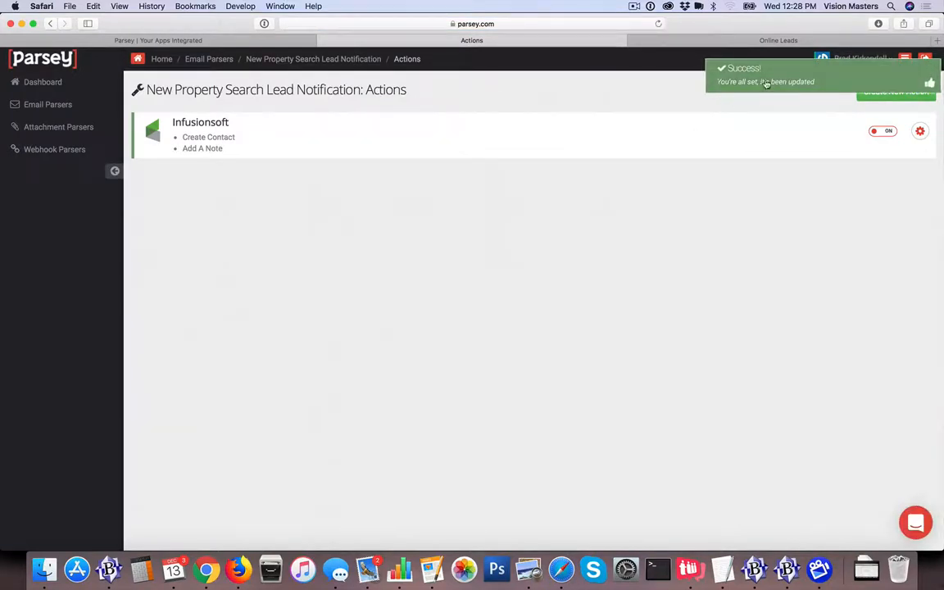
left_click(36, 108)
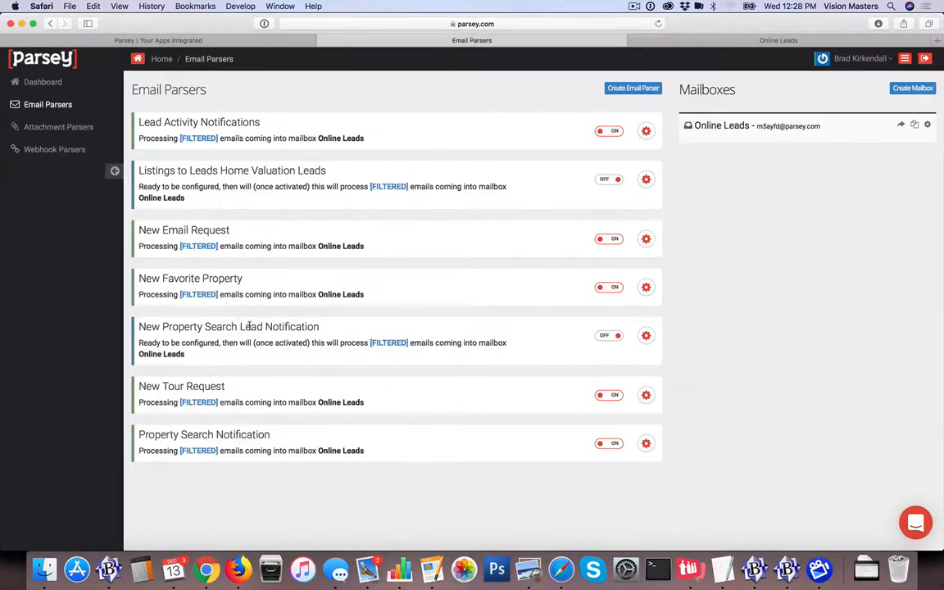
left_click(611, 338)
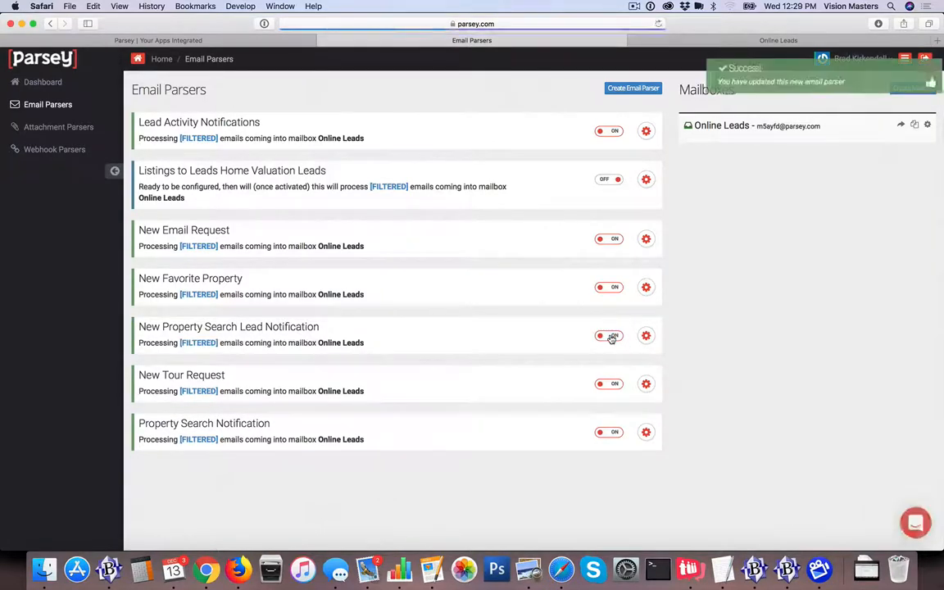